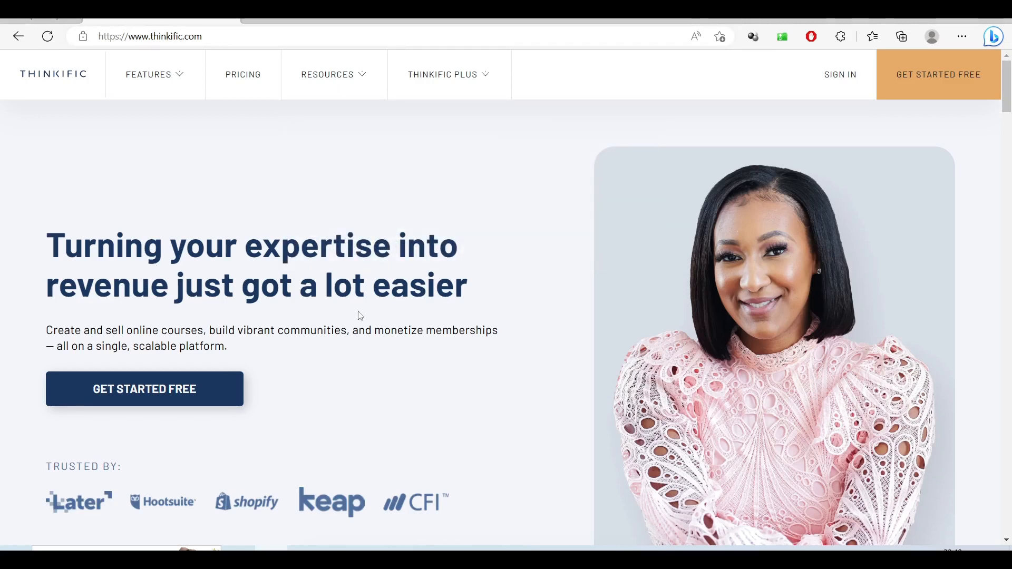
- Compare the Free and Basic ($36) plan prices on the Pricing page, then start the free sign-up
{"action": "left_click", "coordinate": [236, 84]}
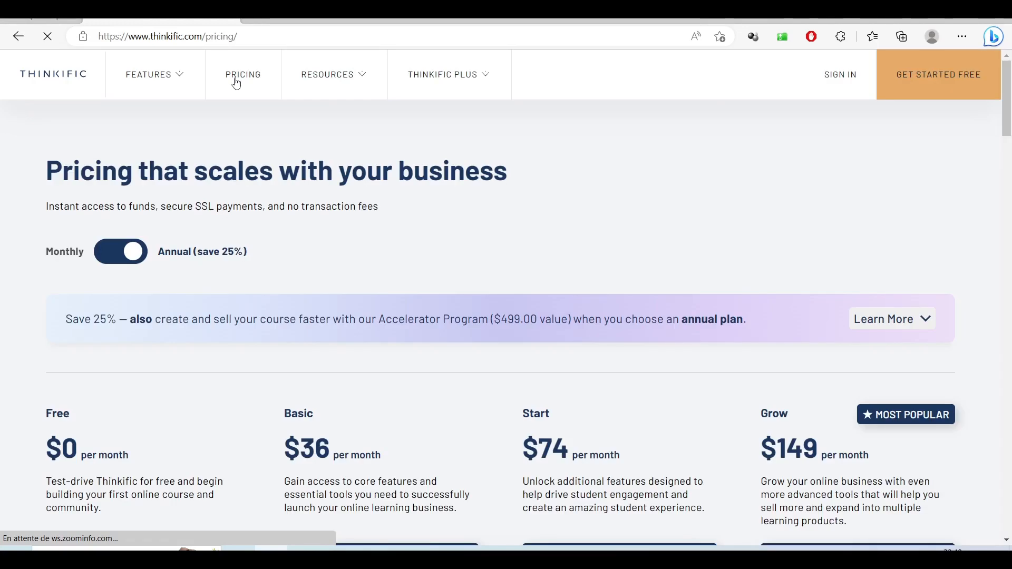
{"action": "scroll", "coordinate": [289, 196], "scroll_direction": "down", "scroll_amount": 5}
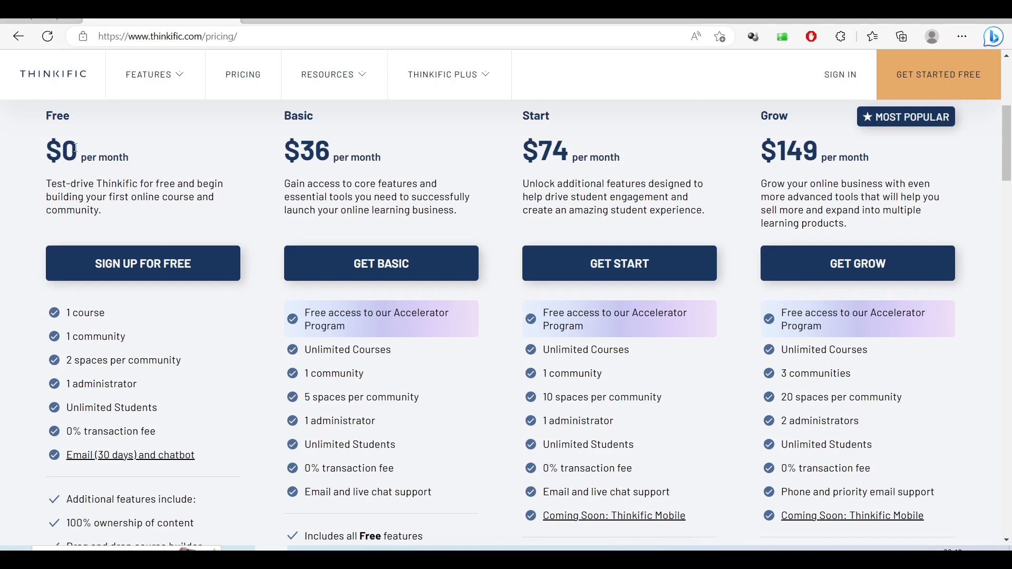
{"action": "left_click_drag", "start_coordinate": [68, 149], "coordinate": [133, 158]}
{"action": "scroll", "coordinate": [127, 237], "scroll_direction": "down", "scroll_amount": 3}
{"action": "scroll", "coordinate": [407, 187], "scroll_direction": "up", "scroll_amount": 3}
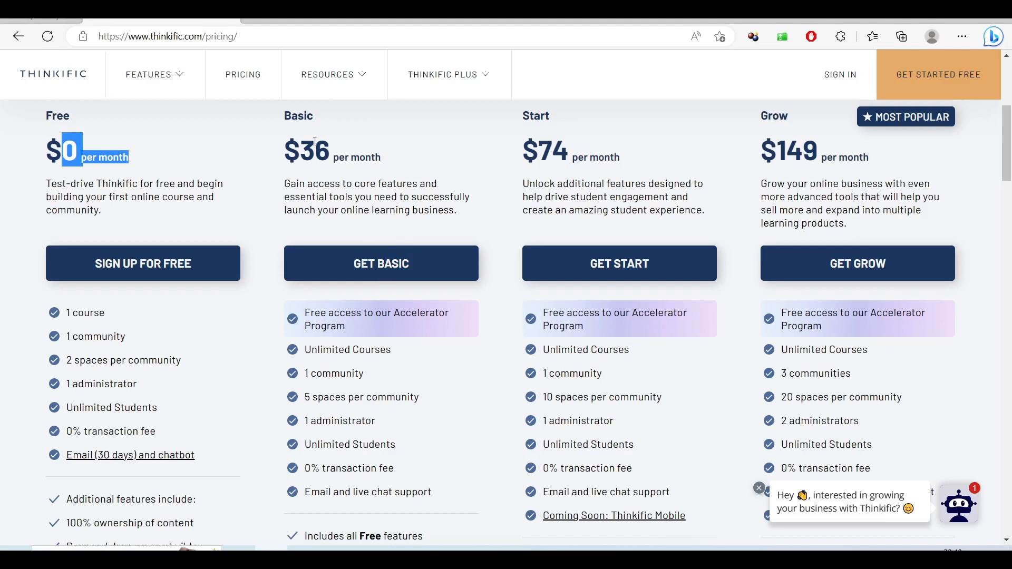
{"action": "double_click", "coordinate": [296, 152]}
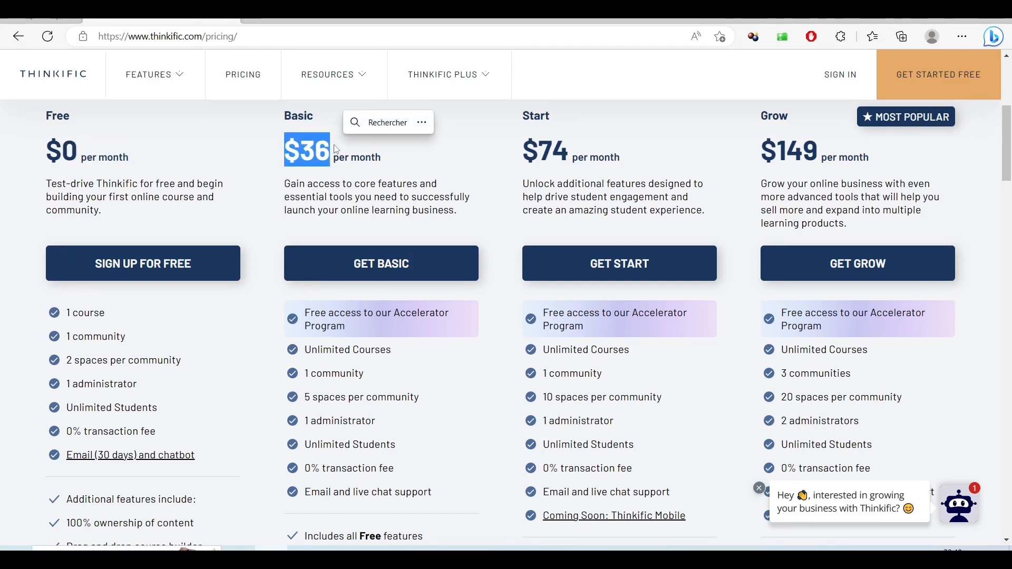
{"action": "left_click", "coordinate": [134, 268]}
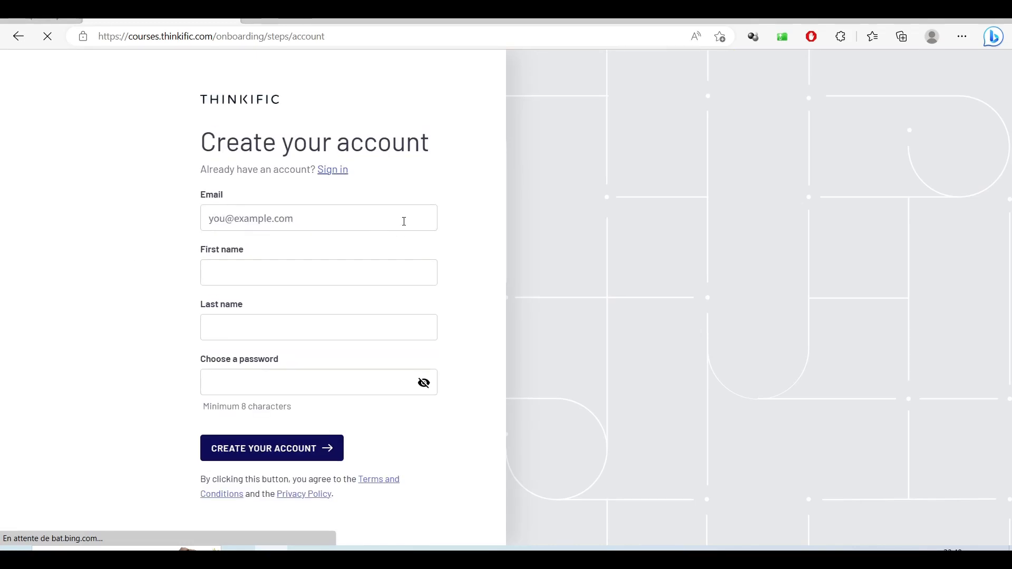
- Create the account by entering an email, first name, last name and a pasted password
{"action": "left_click", "coordinate": [357, 222]}
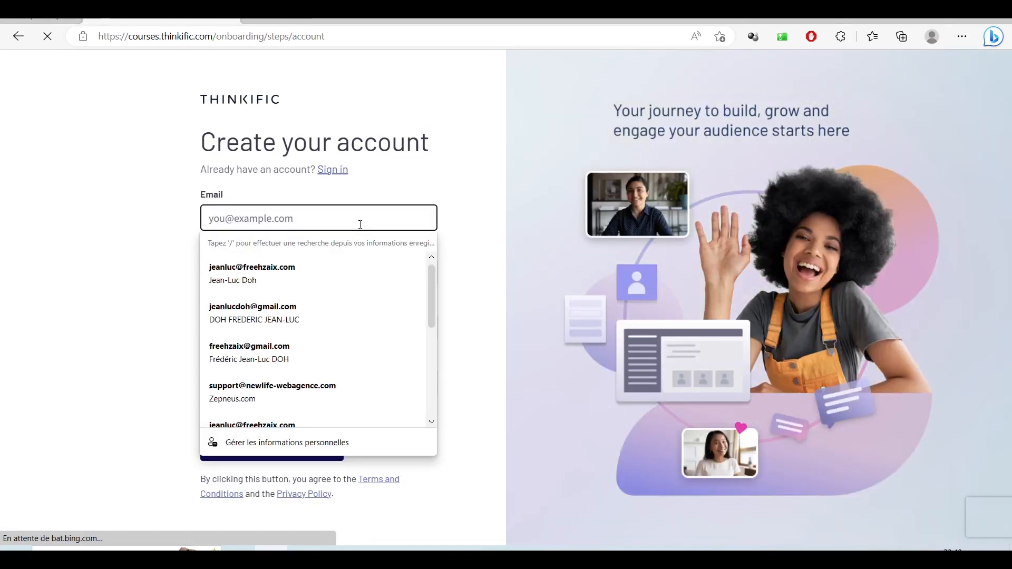
{"action": "left_click", "coordinate": [298, 350]}
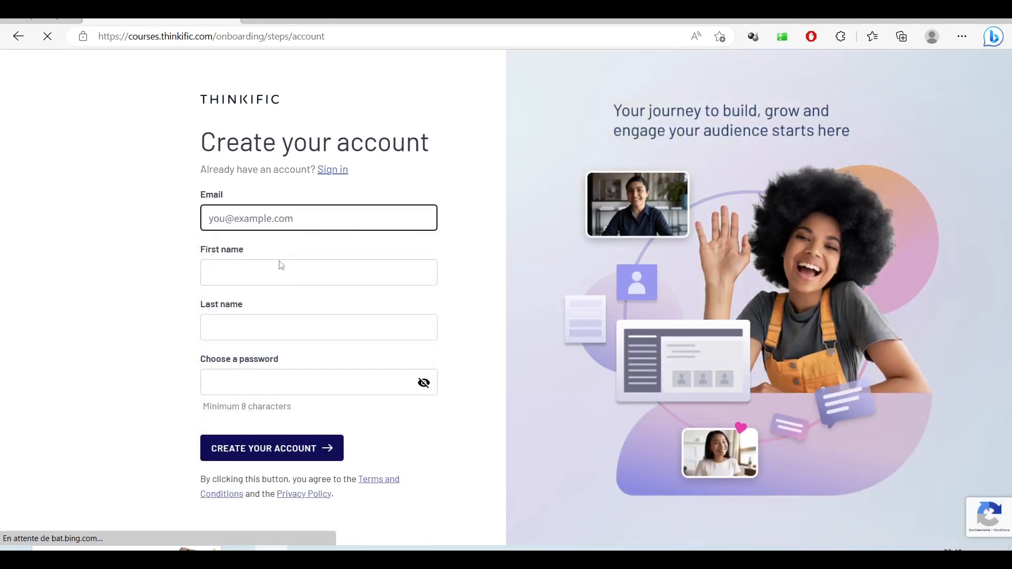
{"action": "left_click", "coordinate": [281, 266]}
{"action": "left_click", "coordinate": [316, 206]}
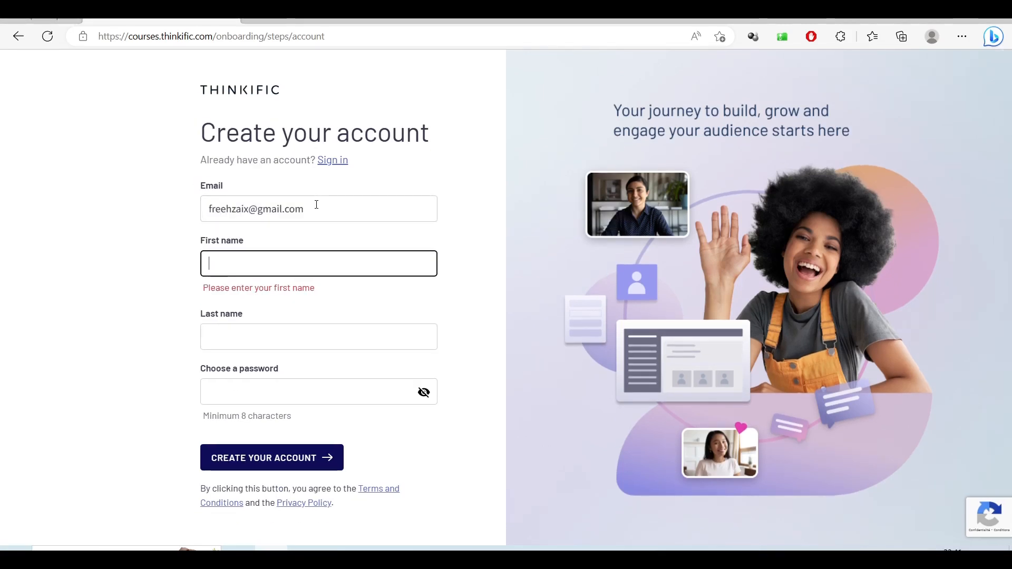
{"action": "key", "text": "Tab"}
{"action": "key", "text": "Tab"}
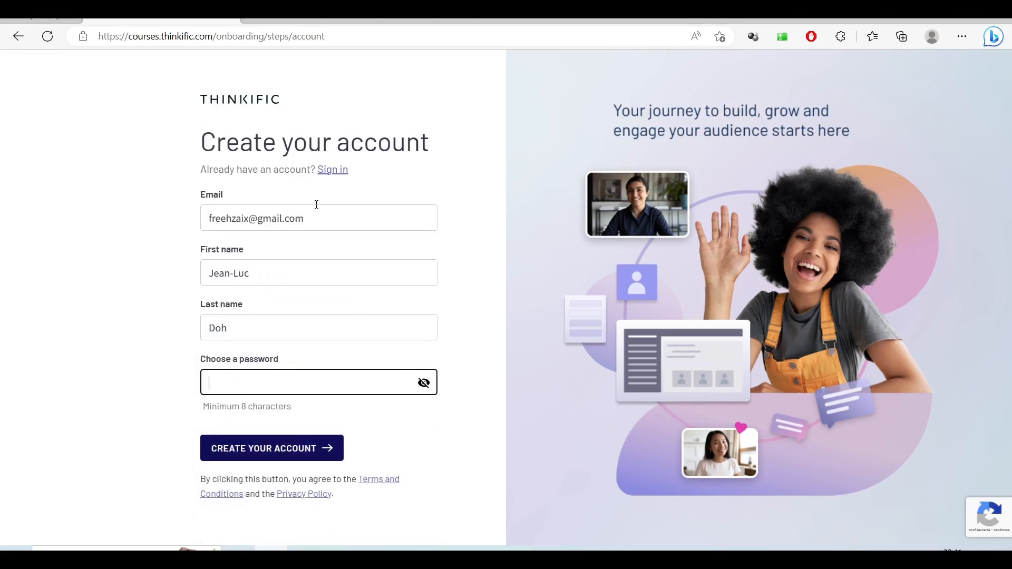
{"action": "key", "text": "ctrl+v"}
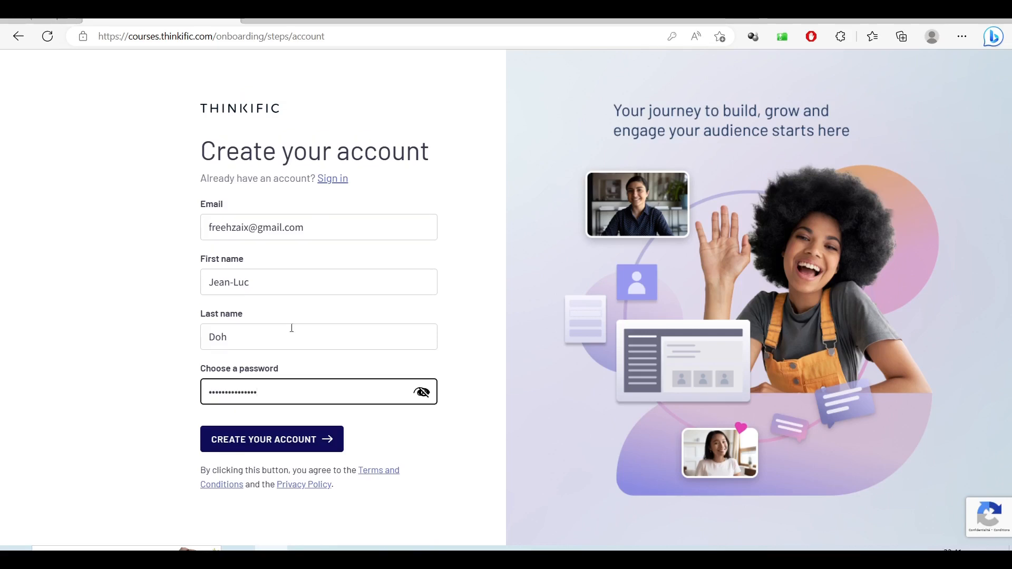
{"action": "left_click", "coordinate": [265, 439]}
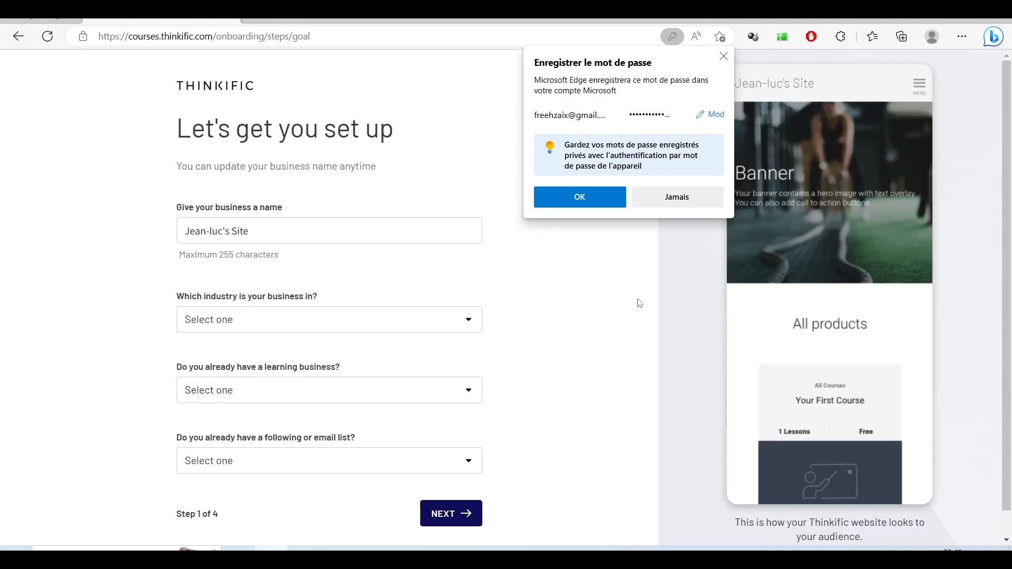
- Decline Edge's password prompt, clear the business name and choose Software & Technology as the industry
{"action": "left_click", "coordinate": [694, 198]}
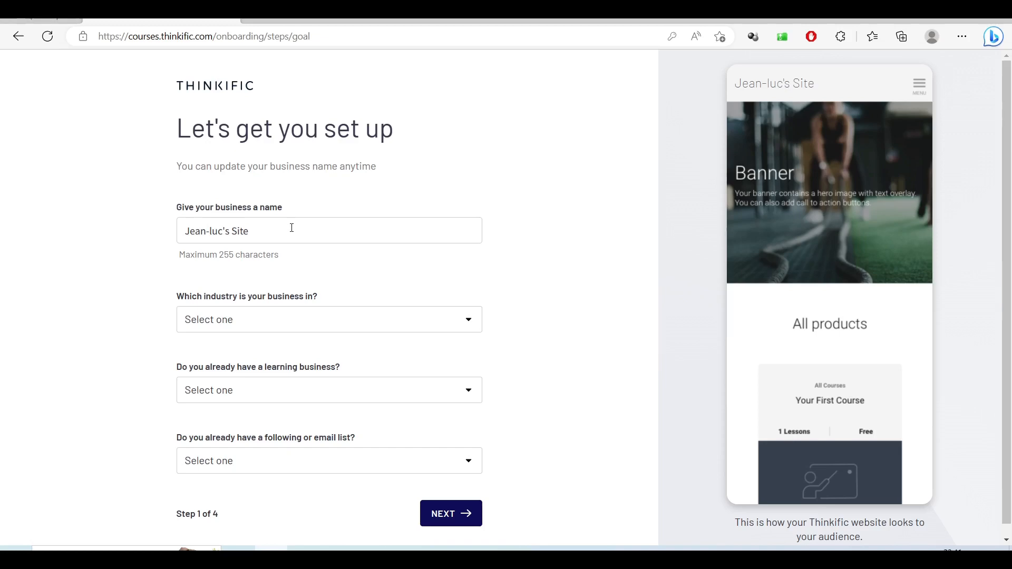
{"action": "left_click", "coordinate": [291, 228]}
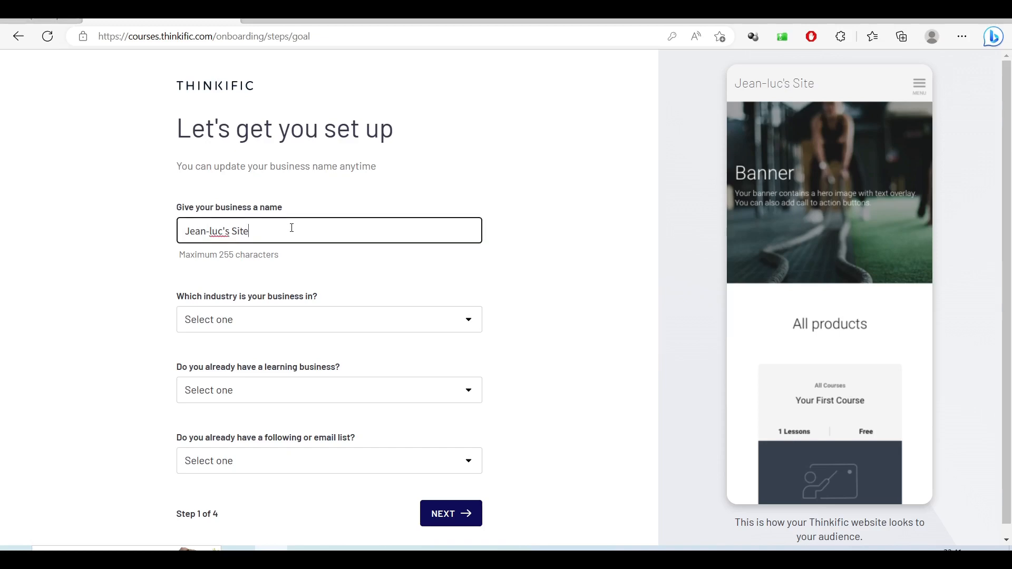
{"action": "key", "text": "BackSpace"}
{"action": "key", "text": "BackSpace"}
{"action": "key", "text": "BackSpace"}
{"action": "key", "text": "BackSpace"}
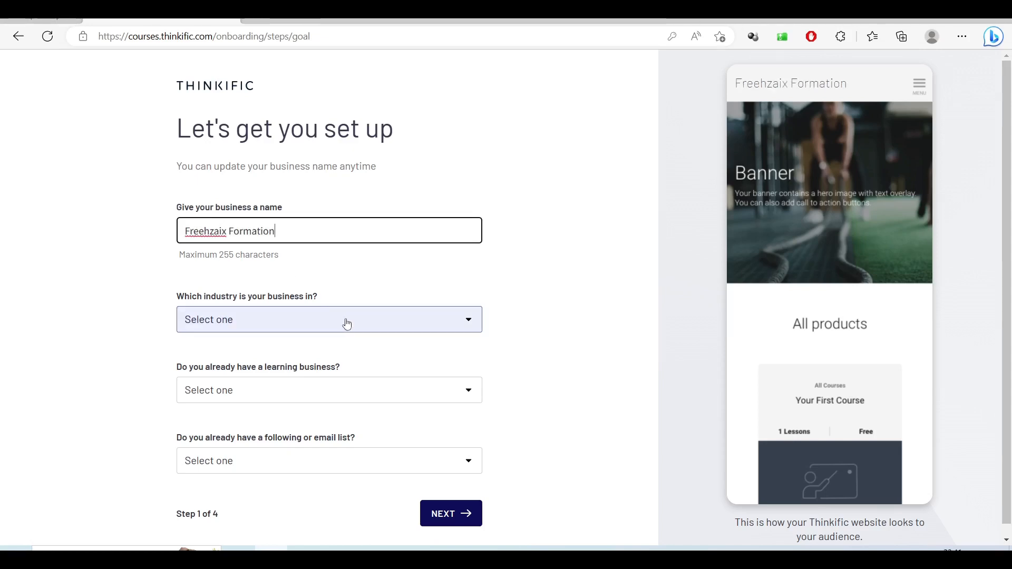
{"action": "left_click", "coordinate": [345, 319]}
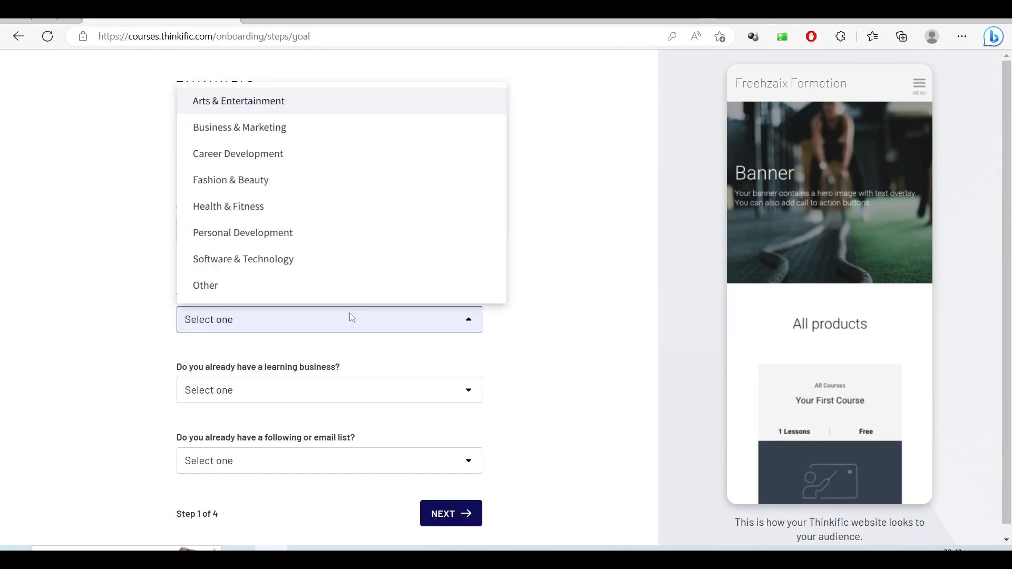
{"action": "left_click", "coordinate": [227, 260]}
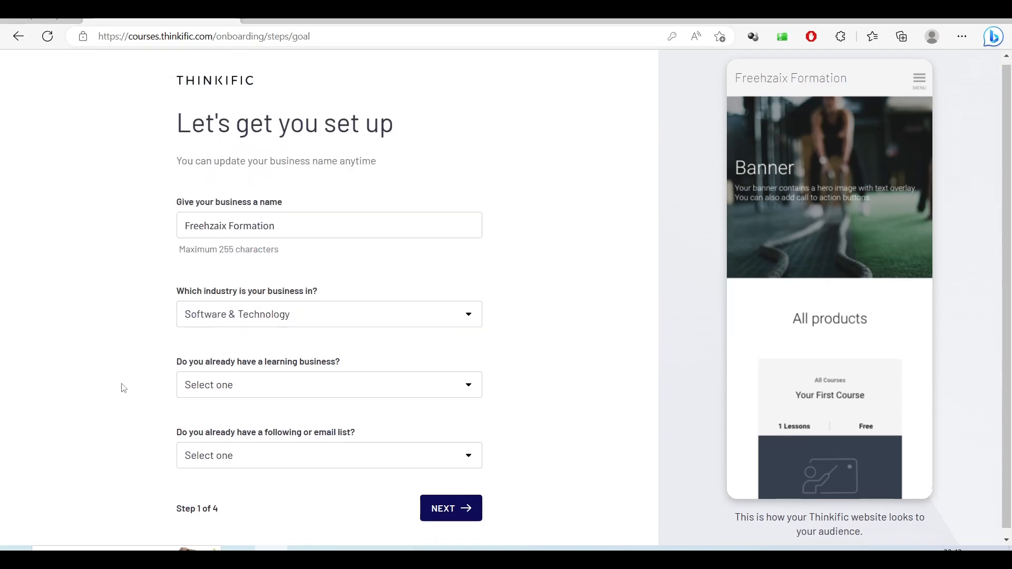
- Answer that there is no learning business yet and you're just starting out, then continue
{"action": "scroll", "coordinate": [127, 387], "scroll_direction": "down", "scroll_amount": 1}
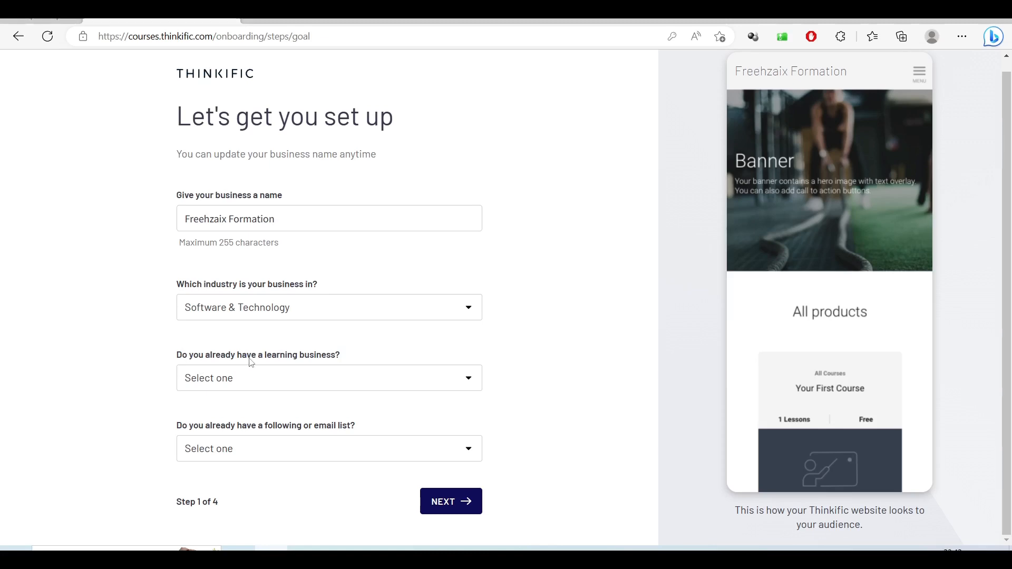
{"action": "left_click", "coordinate": [282, 383]}
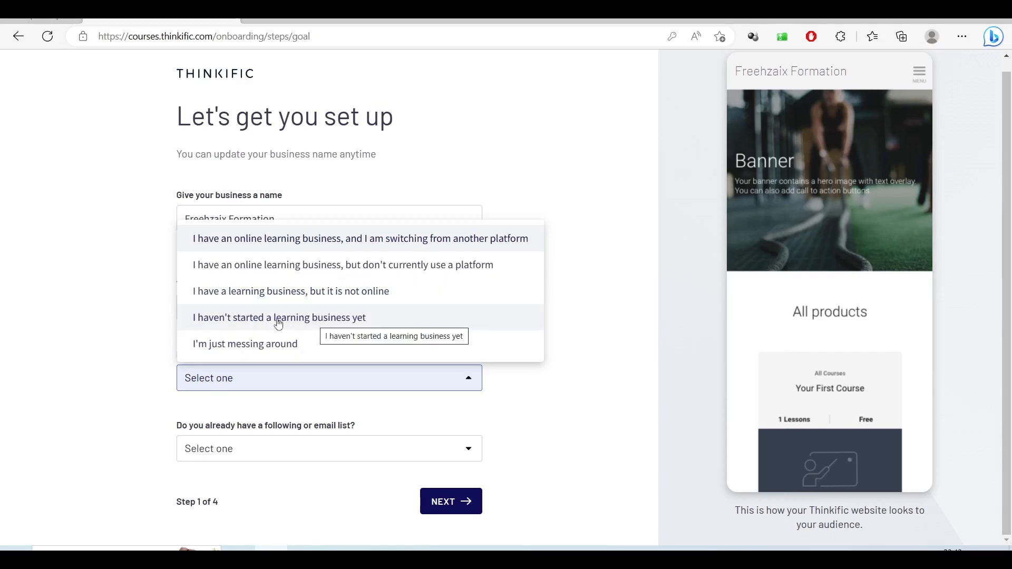
{"action": "left_click", "coordinate": [314, 319]}
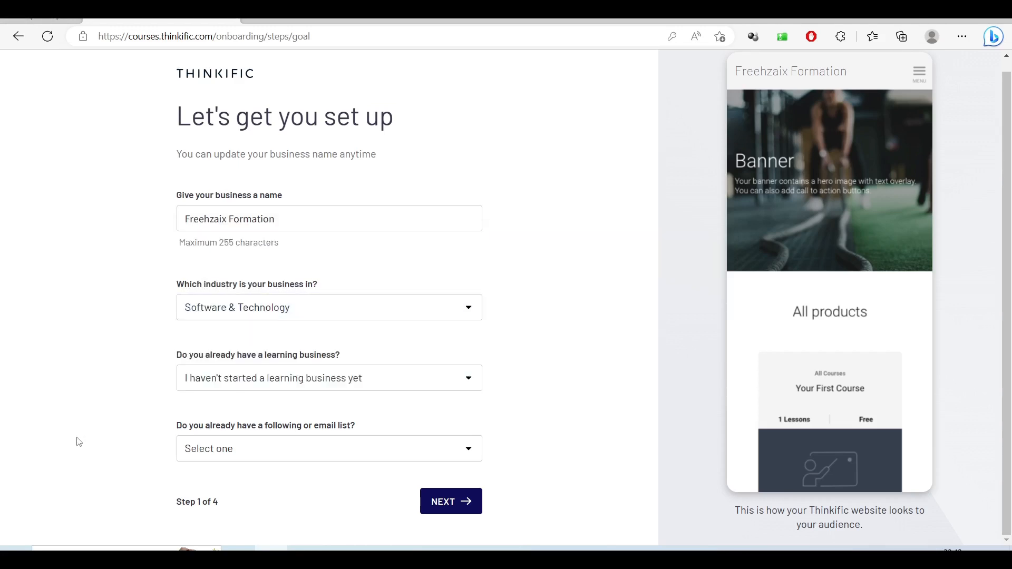
{"action": "left_click", "coordinate": [292, 449]}
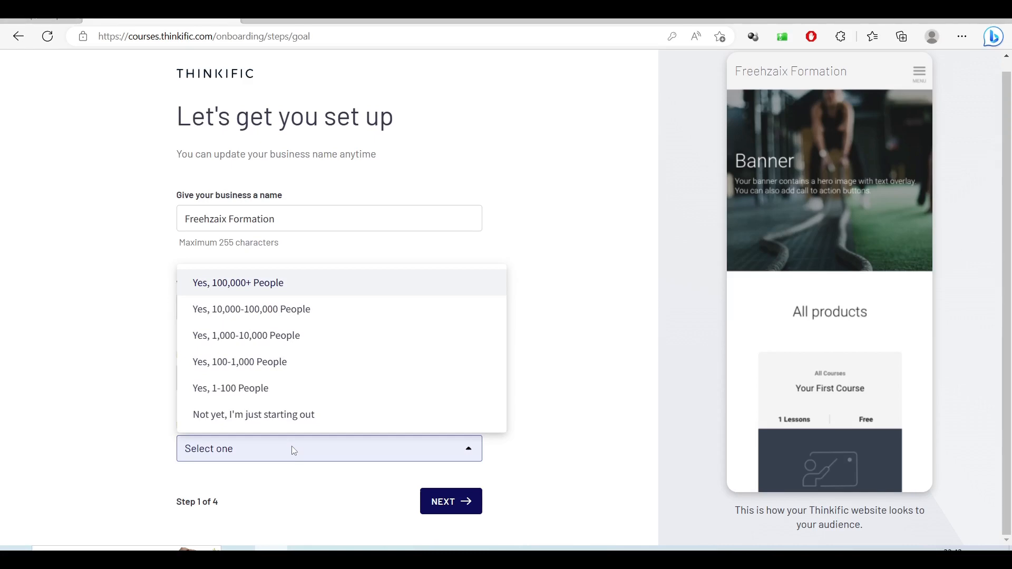
{"action": "left_click", "coordinate": [244, 417]}
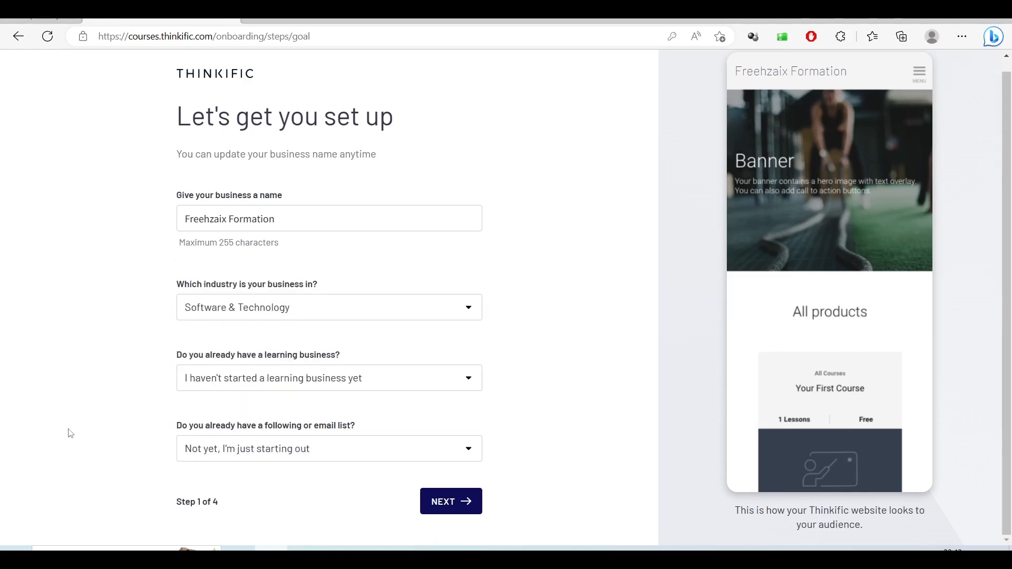
{"action": "left_click", "coordinate": [447, 505]}
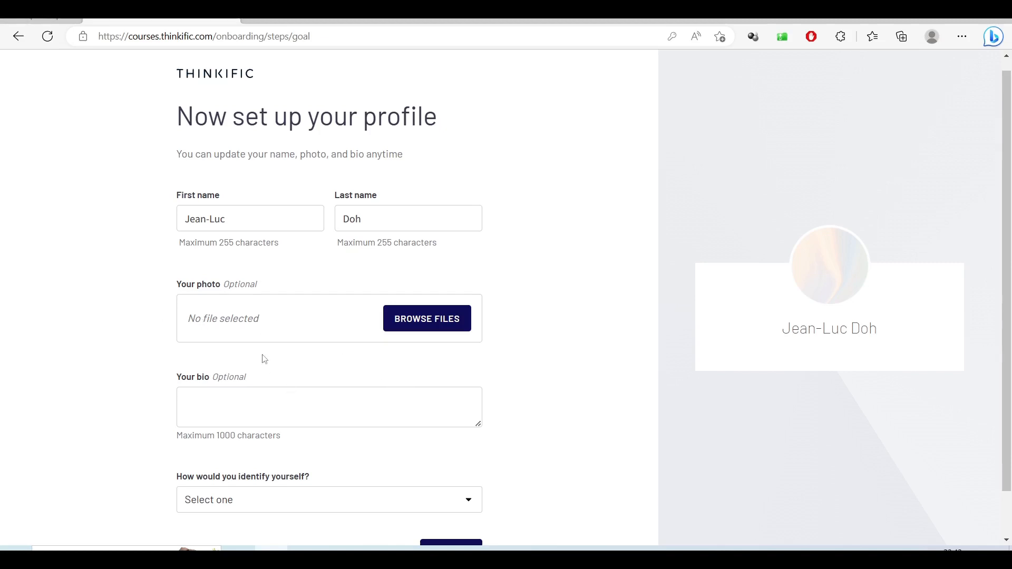
- Leave the bio blank, identify as Author/Blogger, and open the profile photo upload dialog
{"action": "left_click", "coordinate": [344, 409]}
{"action": "left_click", "coordinate": [516, 436]}
{"action": "scroll", "coordinate": [517, 436], "scroll_direction": "down", "scroll_amount": 1}
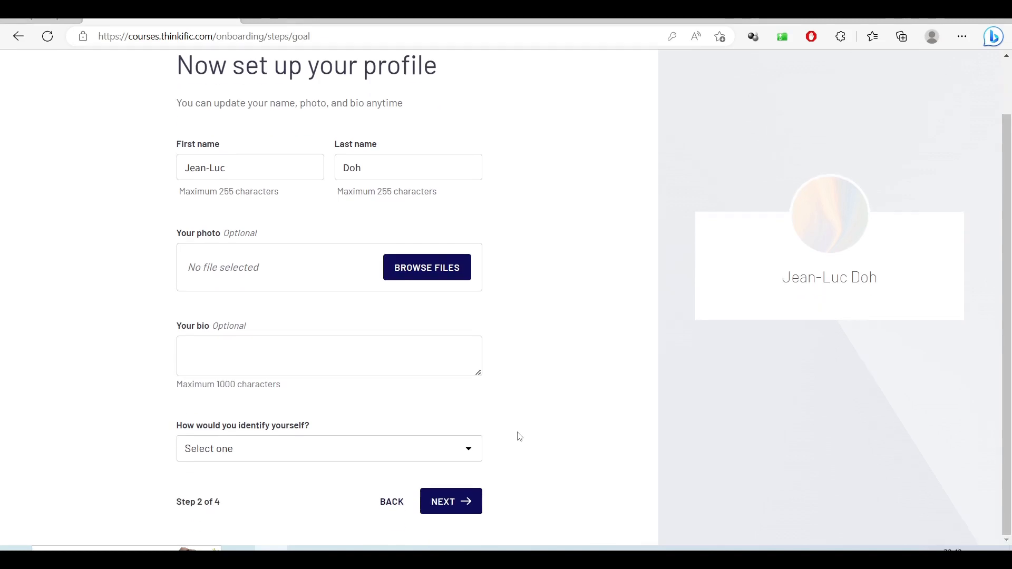
{"action": "left_click", "coordinate": [387, 453]}
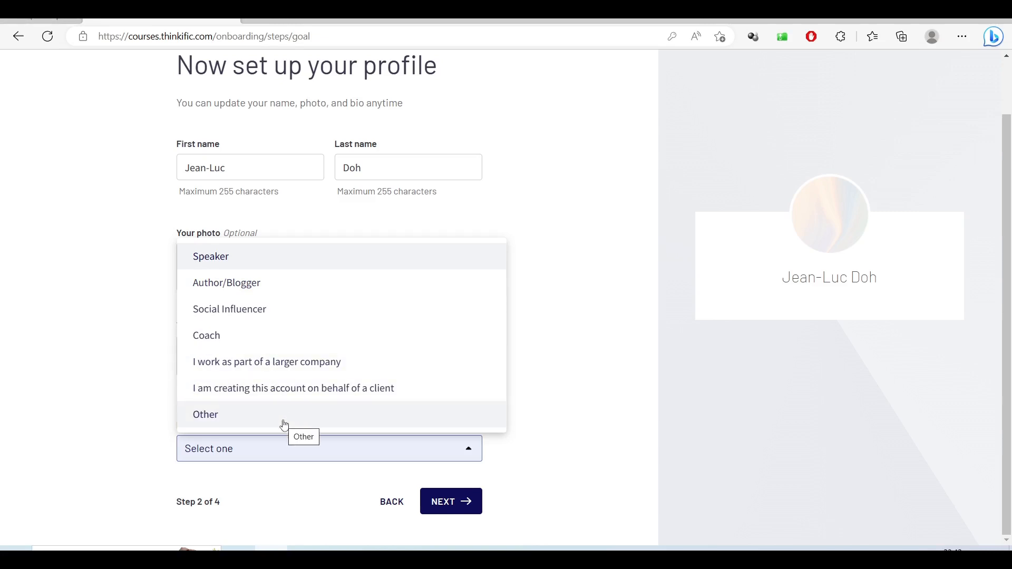
{"action": "left_click", "coordinate": [227, 283]}
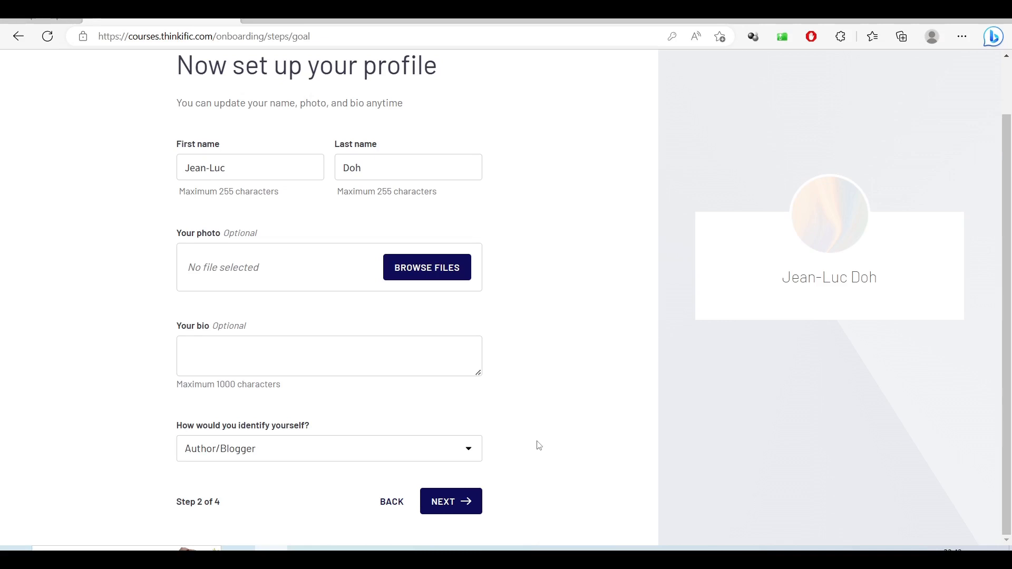
{"action": "left_click", "coordinate": [406, 269]}
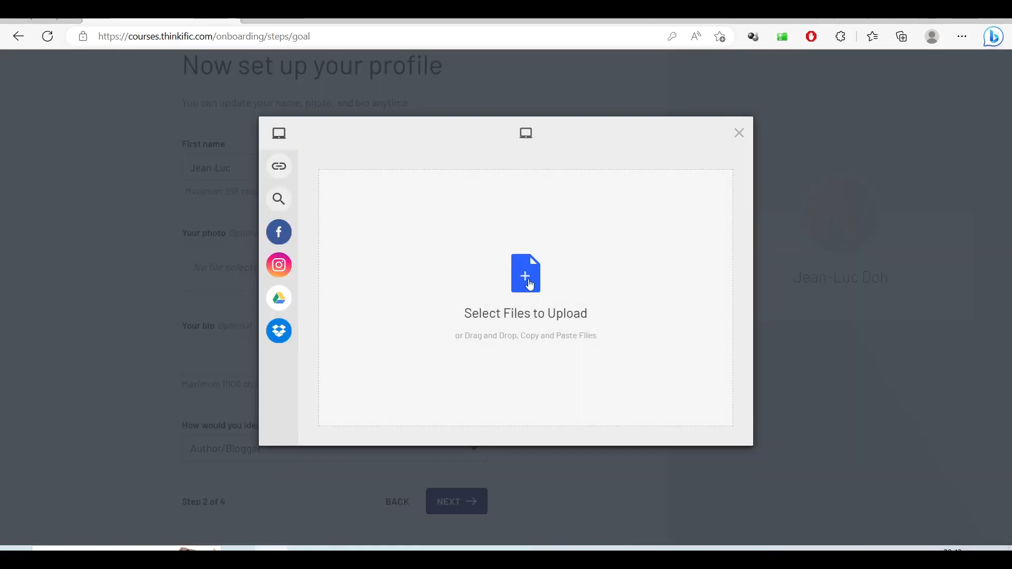
- Upload photo udemy.png from the Images 'mes photos' folder as the profile picture
{"action": "left_click", "coordinate": [529, 285]}
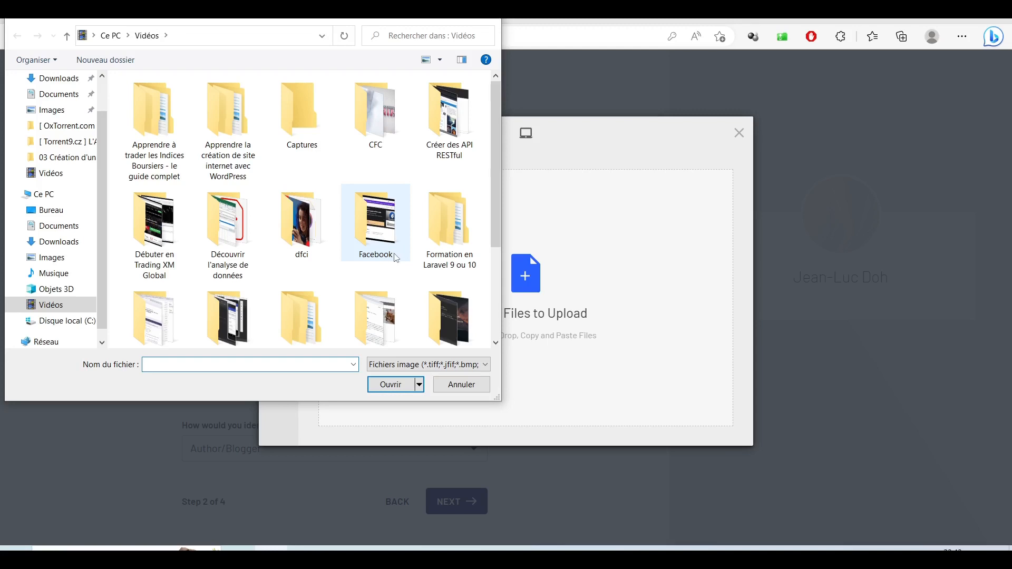
{"action": "scroll", "coordinate": [425, 238], "scroll_direction": "down", "scroll_amount": 2}
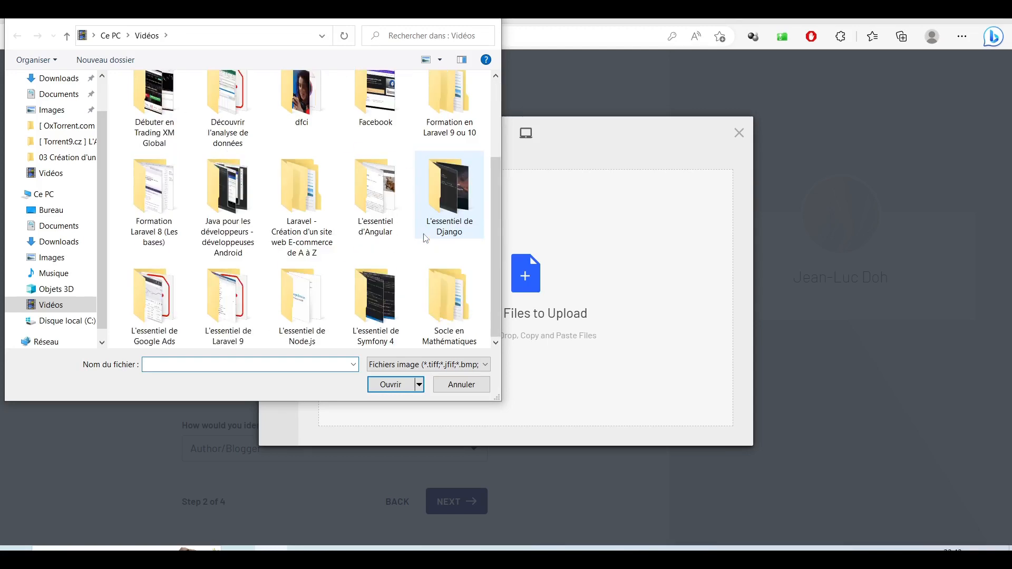
{"action": "left_click", "coordinate": [55, 257]}
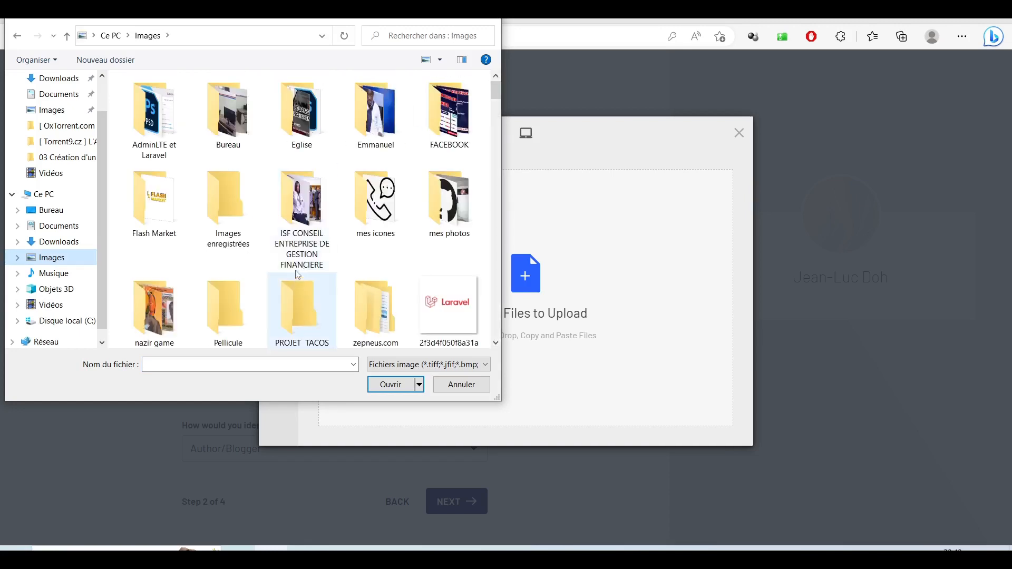
{"action": "double_click", "coordinate": [442, 218]}
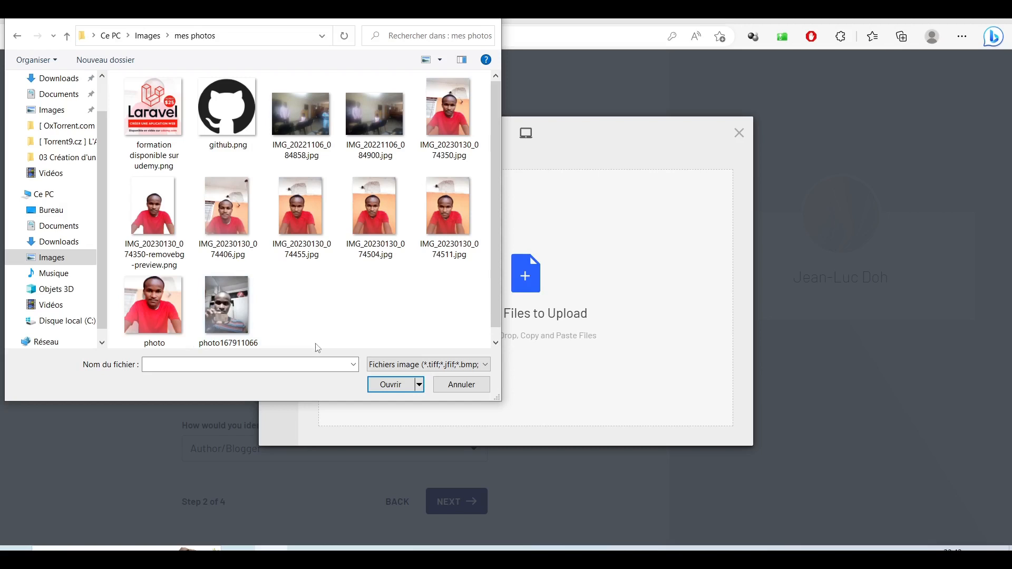
{"action": "scroll", "coordinate": [318, 346], "scroll_direction": "down", "scroll_amount": 1}
{"action": "left_click", "coordinate": [153, 306]}
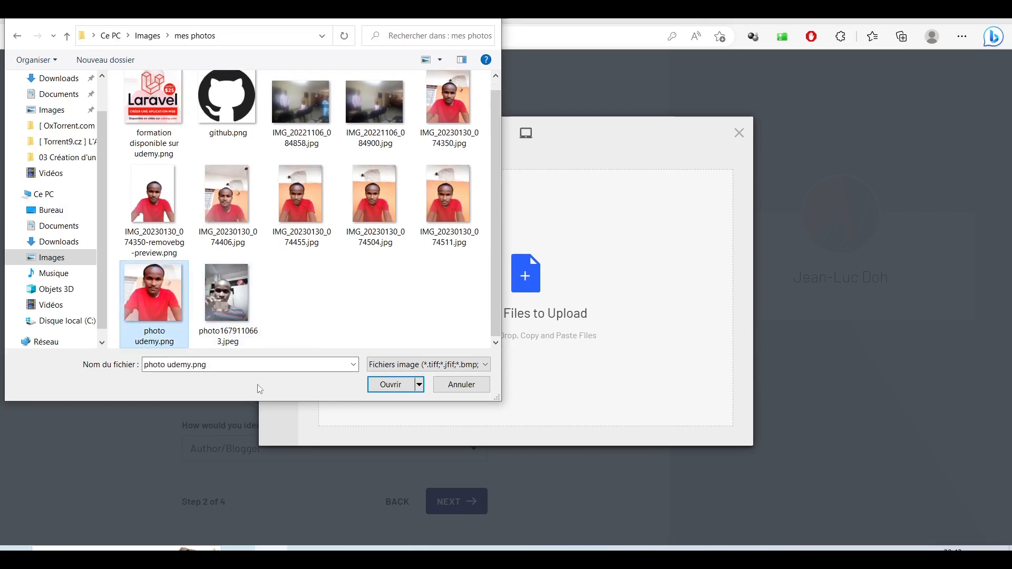
{"action": "left_click", "coordinate": [372, 390]}
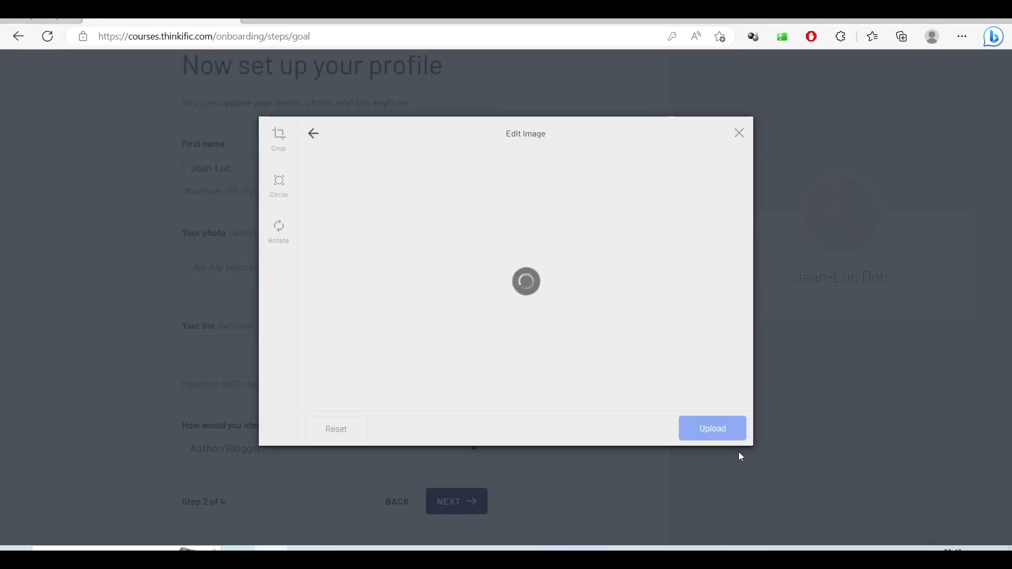
{"action": "left_click", "coordinate": [723, 430]}
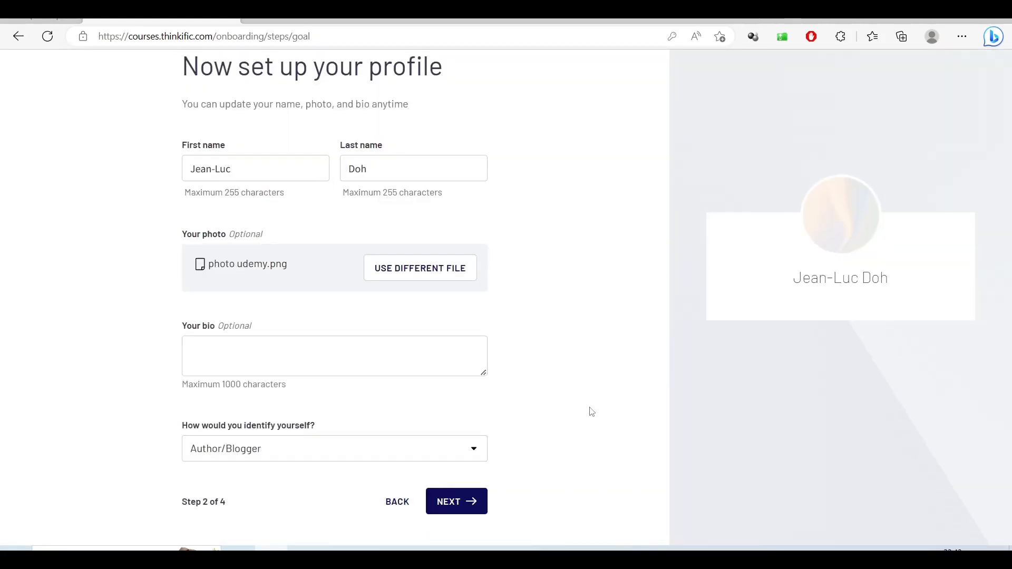
- Paste the backend-developer bio, correct the misspelling to 'précisément', and continue
{"action": "left_click", "coordinate": [291, 351]}
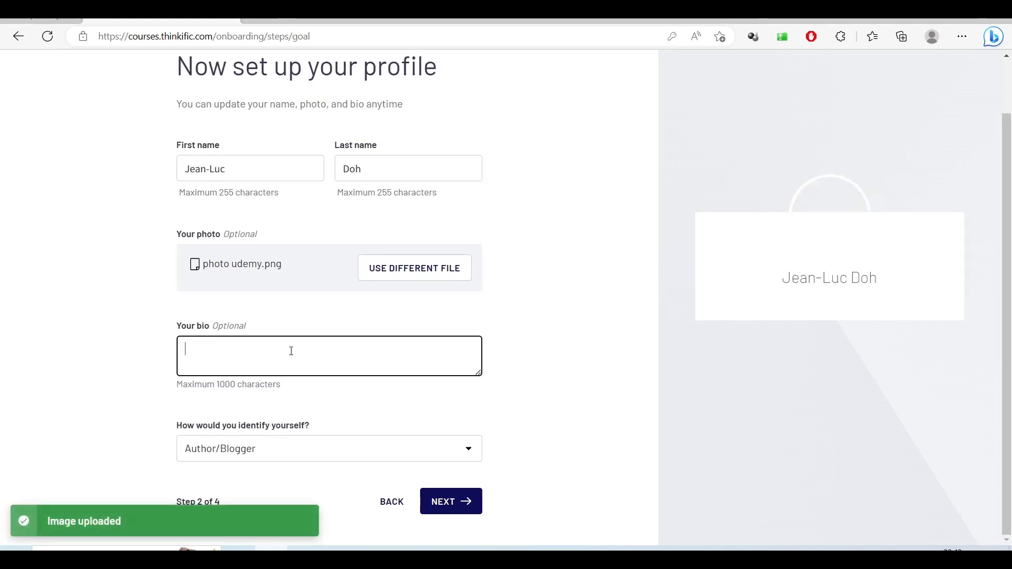
{"action": "type", "text": "Je suis développeur web plus précisement backend."}
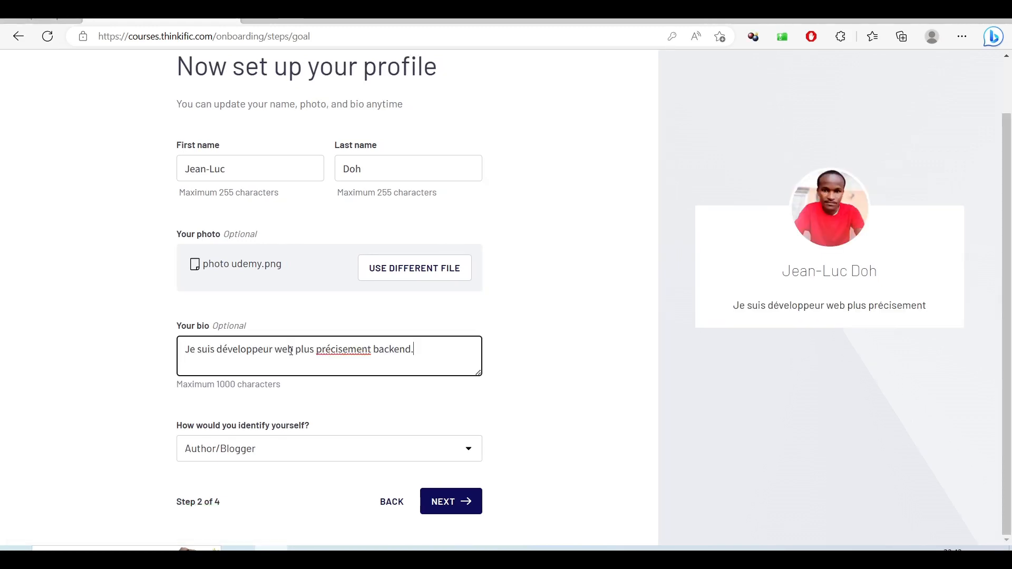
{"action": "right_click", "coordinate": [345, 349]}
{"action": "left_click", "coordinate": [371, 358]}
{"action": "left_click", "coordinate": [521, 367]}
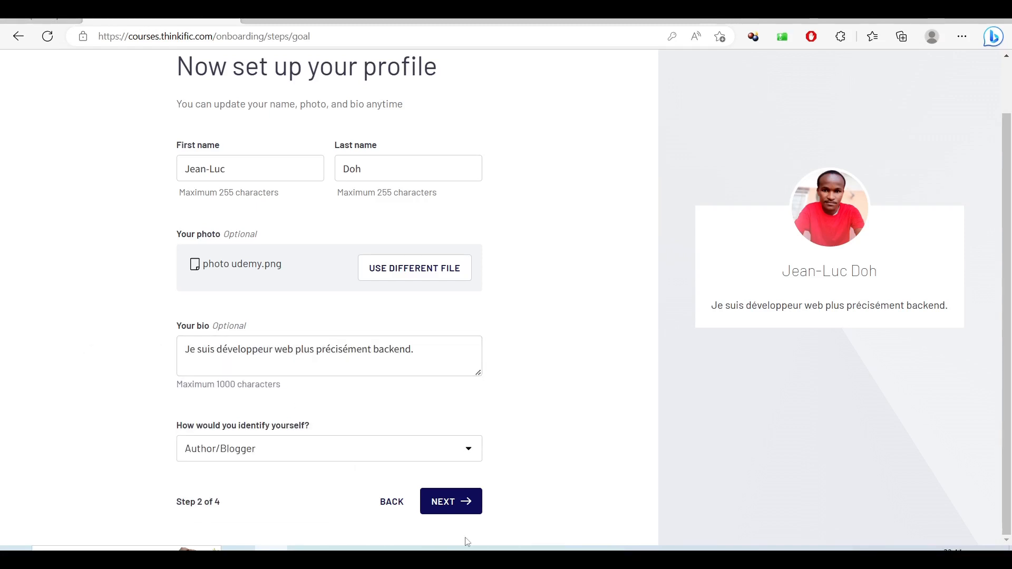
{"action": "left_click", "coordinate": [443, 502]}
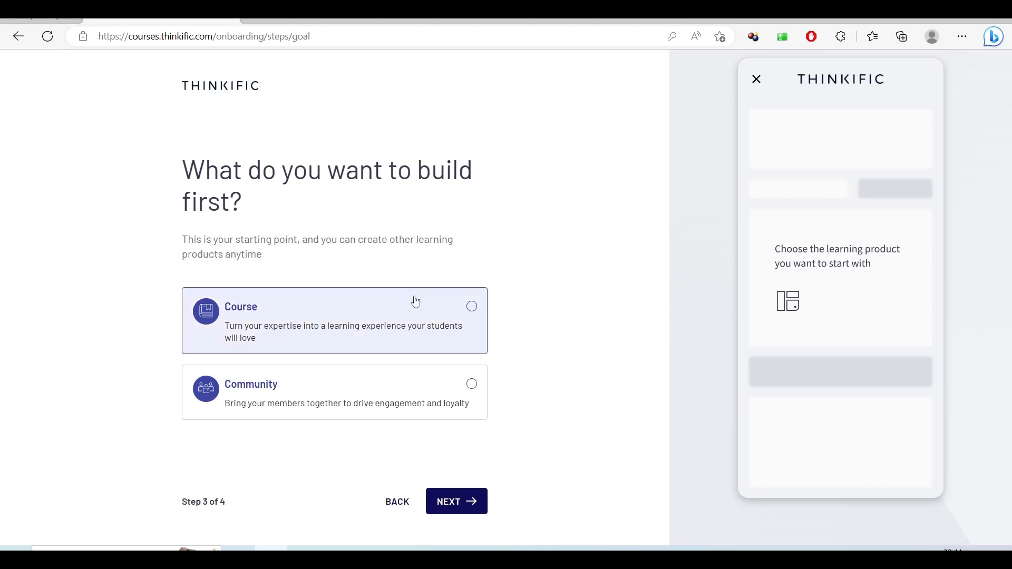
- Choose Course as the first thing to build and type in a course title
{"action": "left_click", "coordinate": [472, 307]}
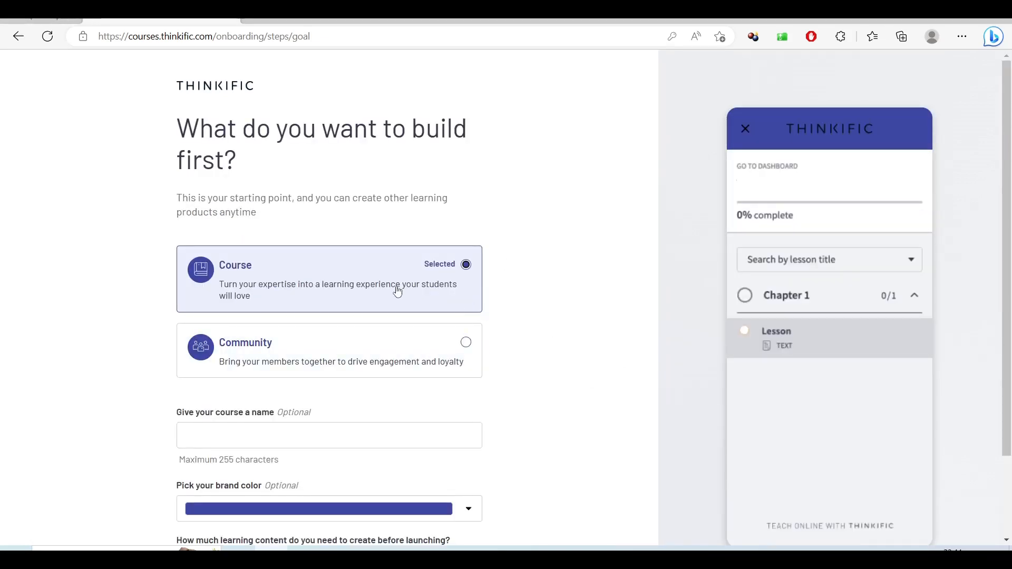
{"action": "scroll", "coordinate": [499, 367], "scroll_direction": "down", "scroll_amount": 1}
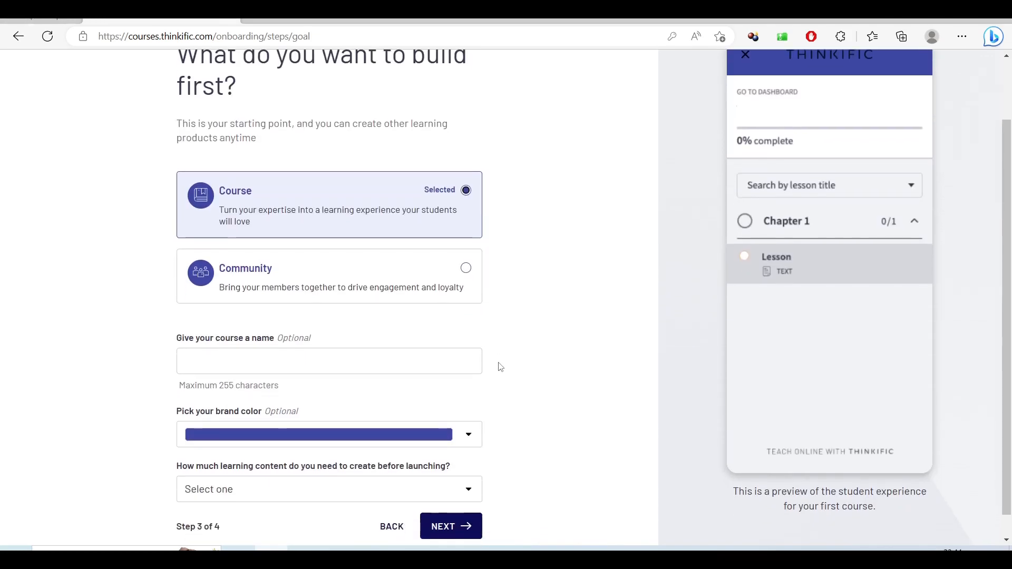
{"action": "scroll", "coordinate": [498, 362], "scroll_direction": "down", "scroll_amount": 1}
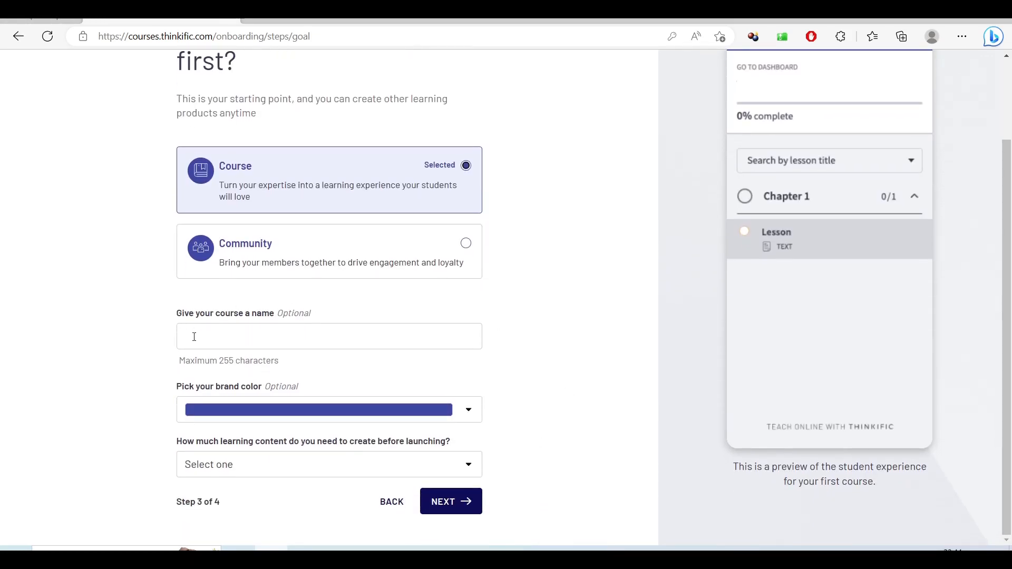
{"action": "left_click", "coordinate": [295, 335]}
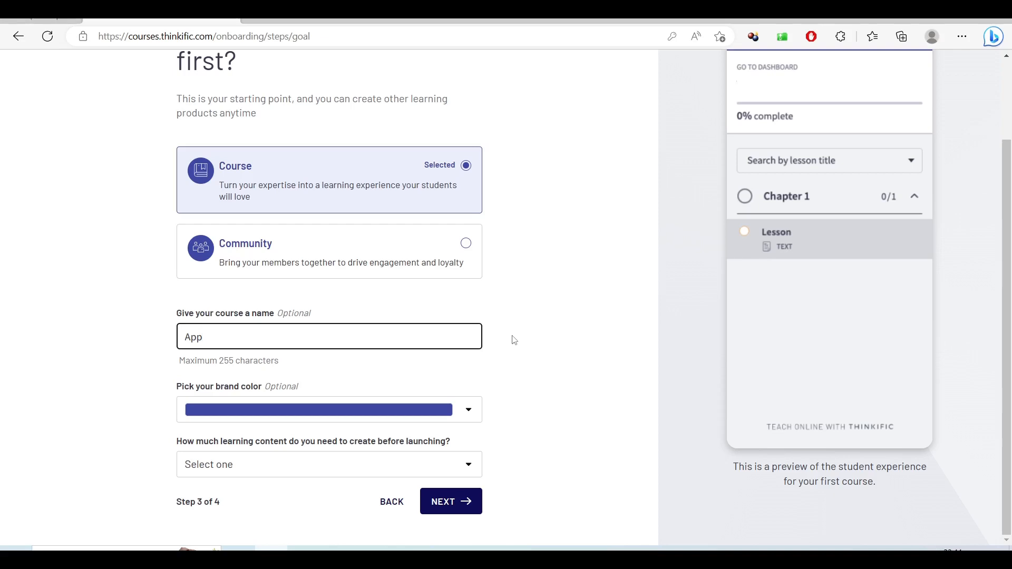
{"action": "type", "text": "rendre à développer une"}
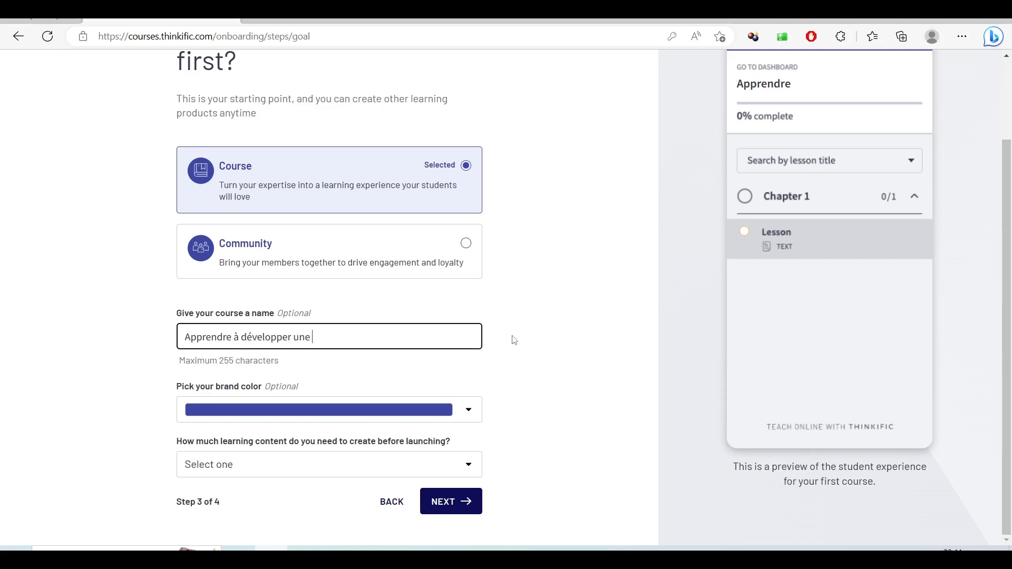
{"action": "type", "text": "applicat"}
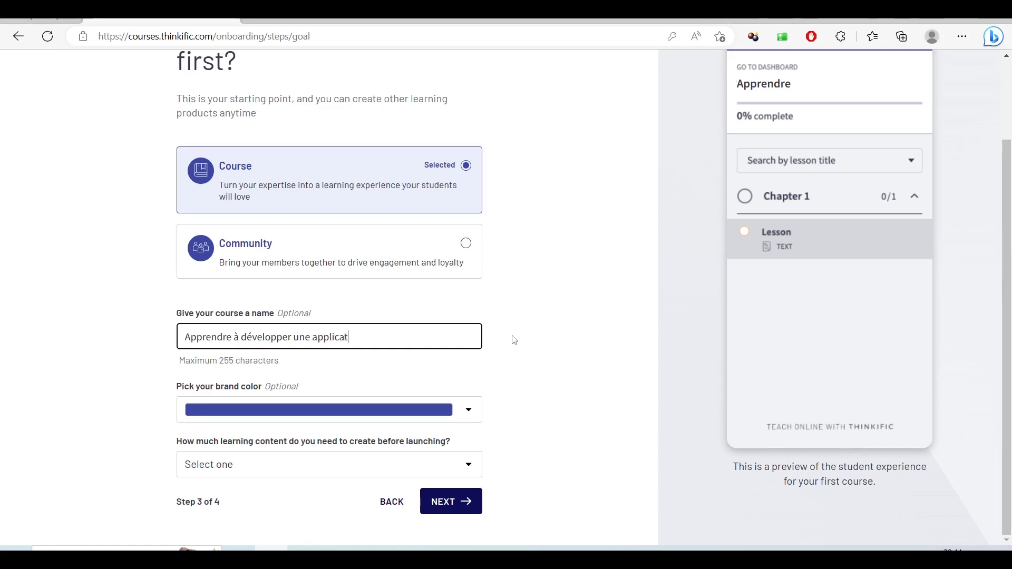
{"action": "type", "text": "ion L"}
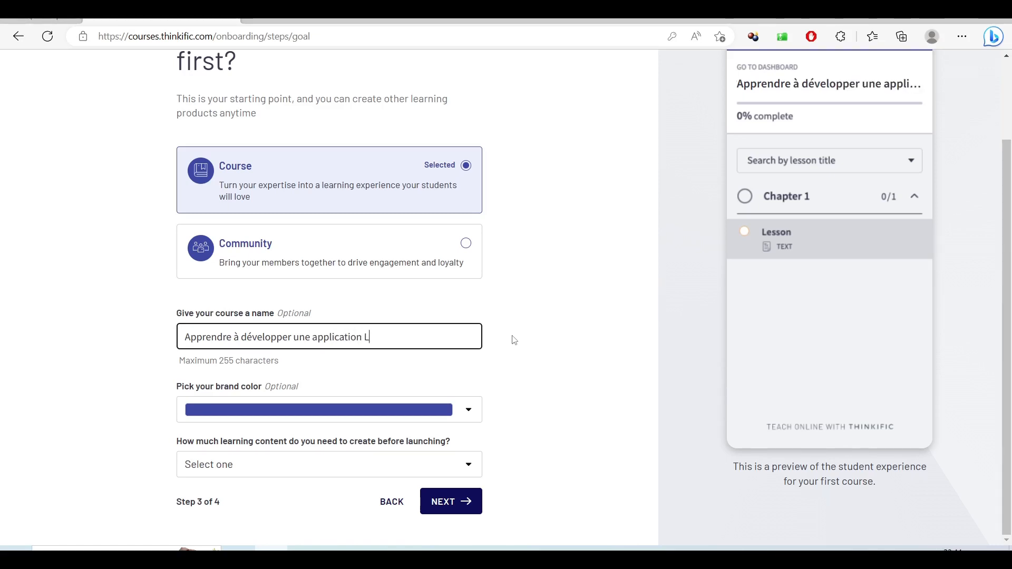
{"action": "type", "text": "rave"}
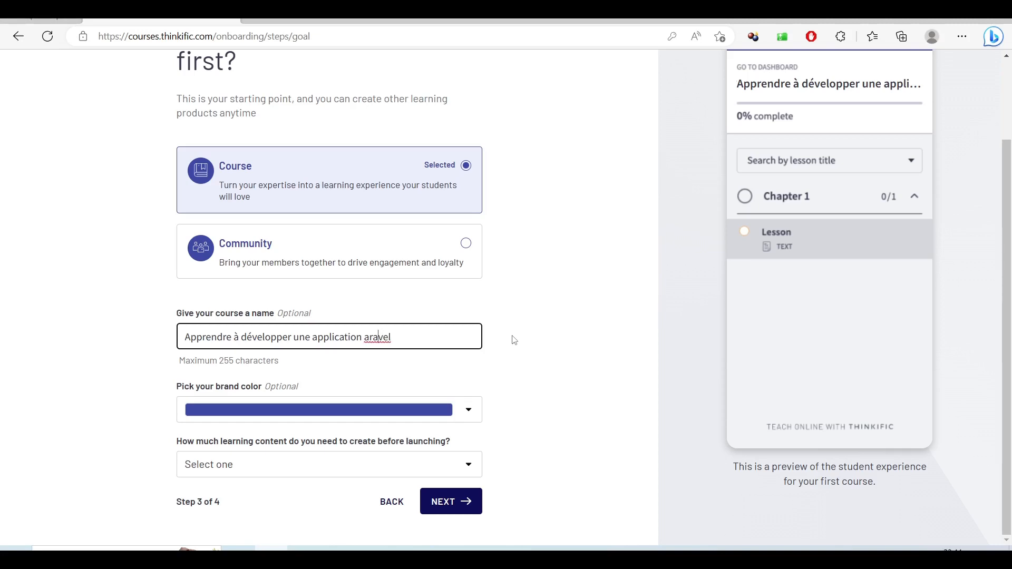
{"action": "type", "text": "L"}
{"action": "left_click", "coordinate": [590, 336]}
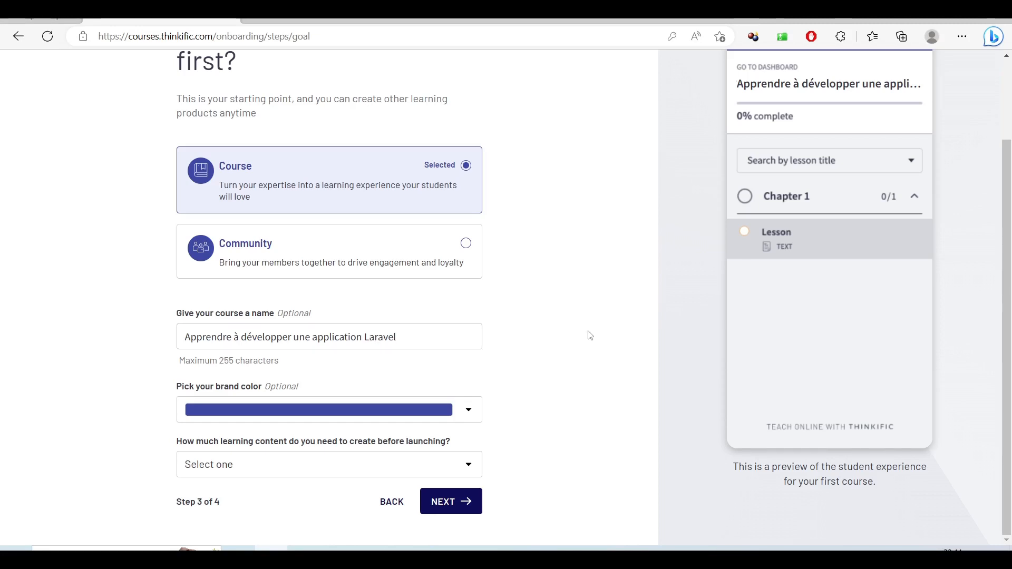
- Remove the leading 'Apprendre à d' so the title reads 'Développer une application Laravel'
{"action": "scroll", "coordinate": [589, 335], "scroll_direction": "up", "scroll_amount": 2}
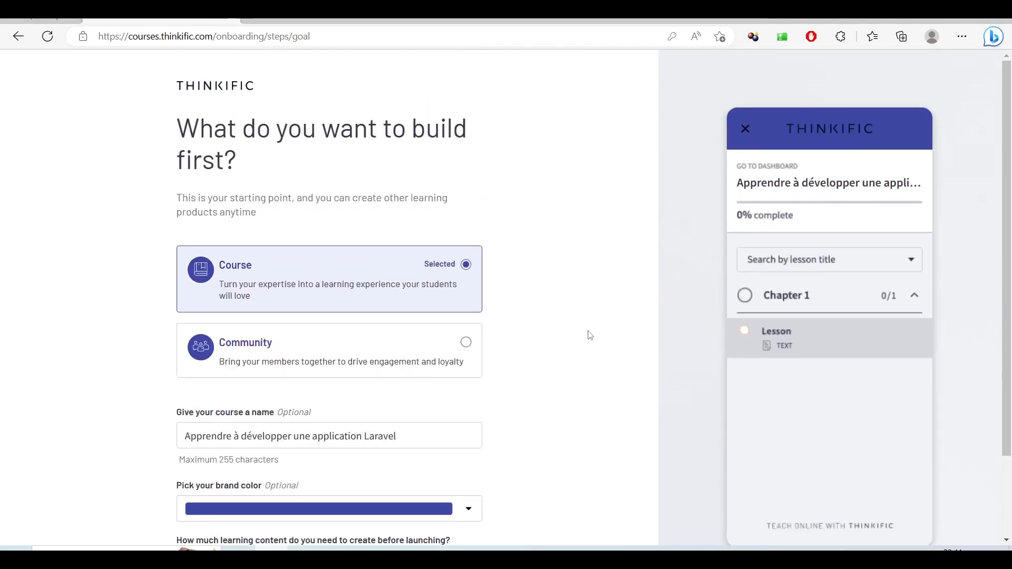
{"action": "scroll", "coordinate": [590, 335], "scroll_direction": "down", "scroll_amount": 2}
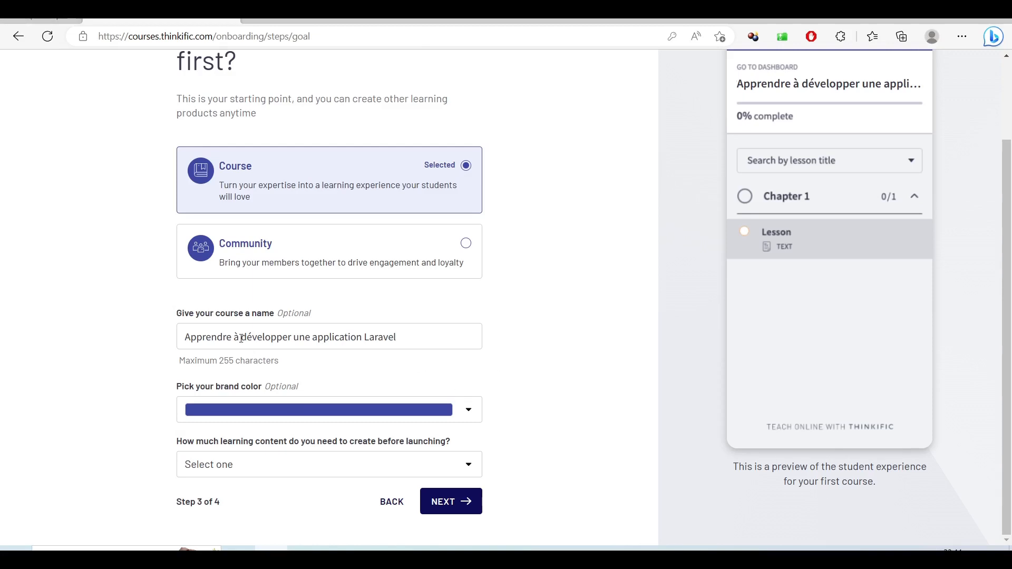
{"action": "left_click_drag", "start_coordinate": [249, 337], "coordinate": [185, 343]}
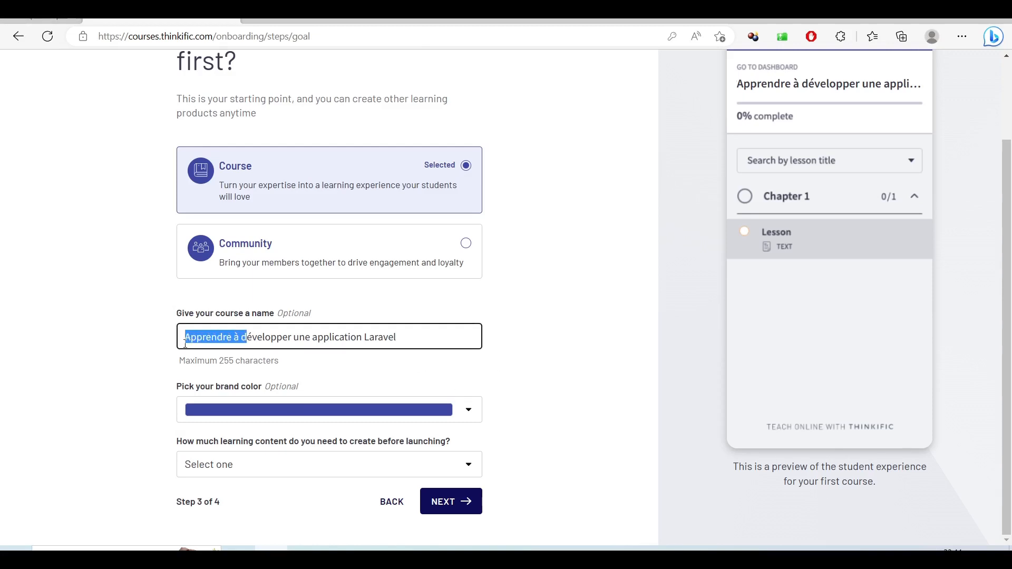
{"action": "key", "text": "BackSpace"}
{"action": "type", "text": "D"}
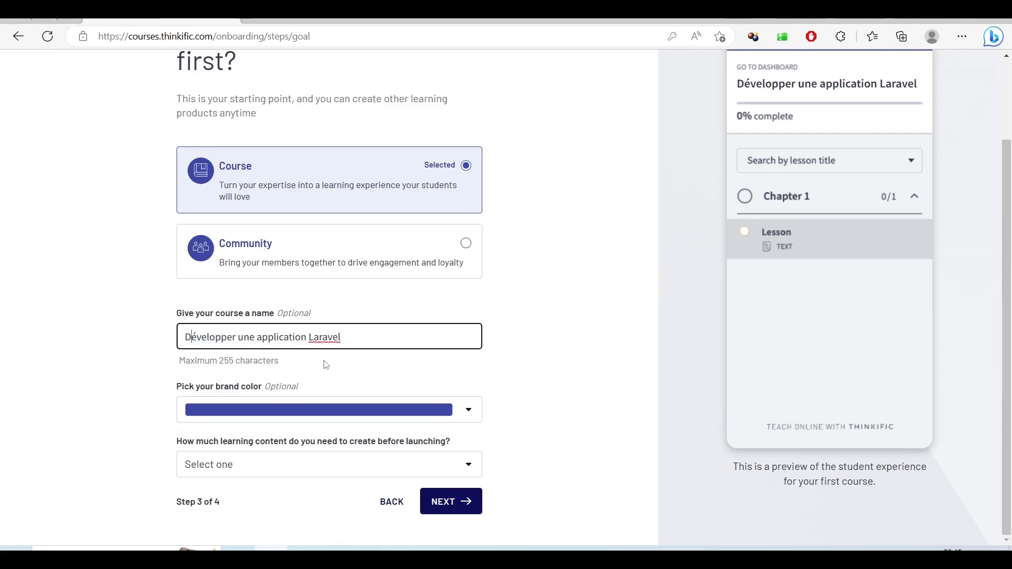
{"action": "left_click", "coordinate": [556, 354]}
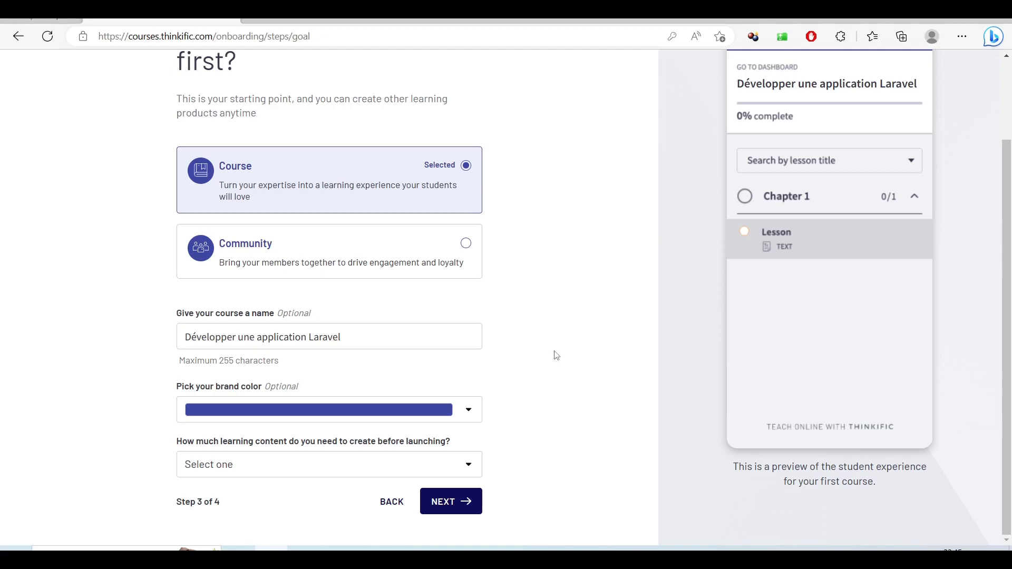
- Set the brand colour to red
{"action": "left_click", "coordinate": [468, 411]}
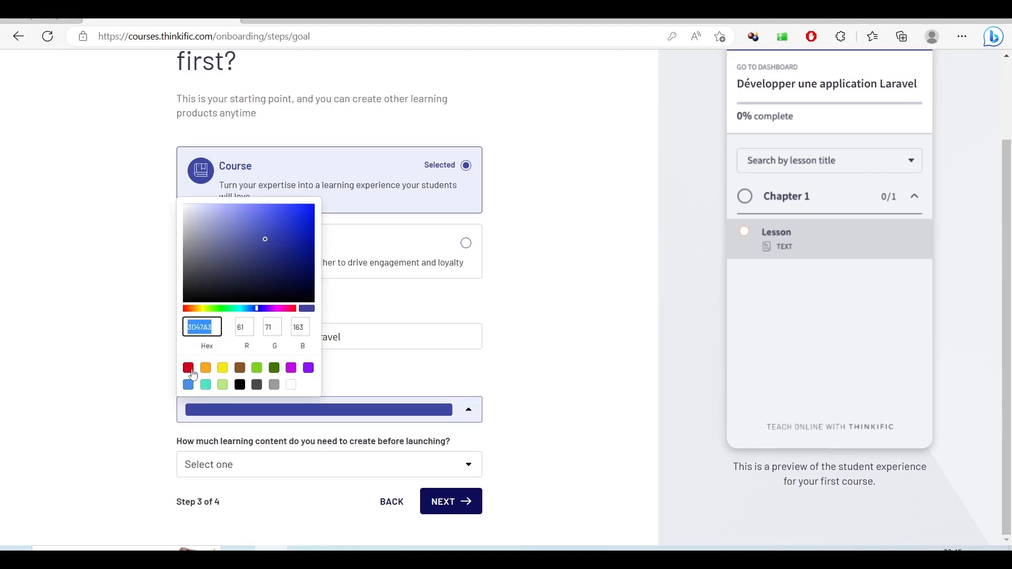
{"action": "left_click", "coordinate": [188, 368]}
{"action": "left_click", "coordinate": [656, 397]}
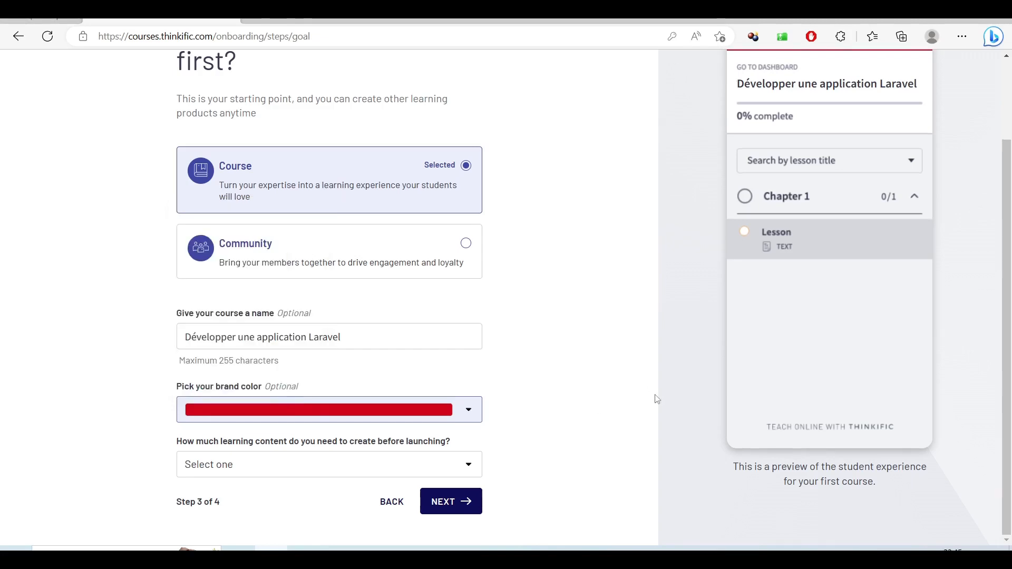
- Mark the learning content as 'It is built out, and I'm ready to go' and continue
{"action": "scroll", "coordinate": [657, 398], "scroll_direction": "up", "scroll_amount": 2}
{"action": "scroll", "coordinate": [656, 399], "scroll_direction": "down", "scroll_amount": 2}
{"action": "left_click", "coordinate": [357, 466]}
{"action": "left_click", "coordinate": [356, 465]}
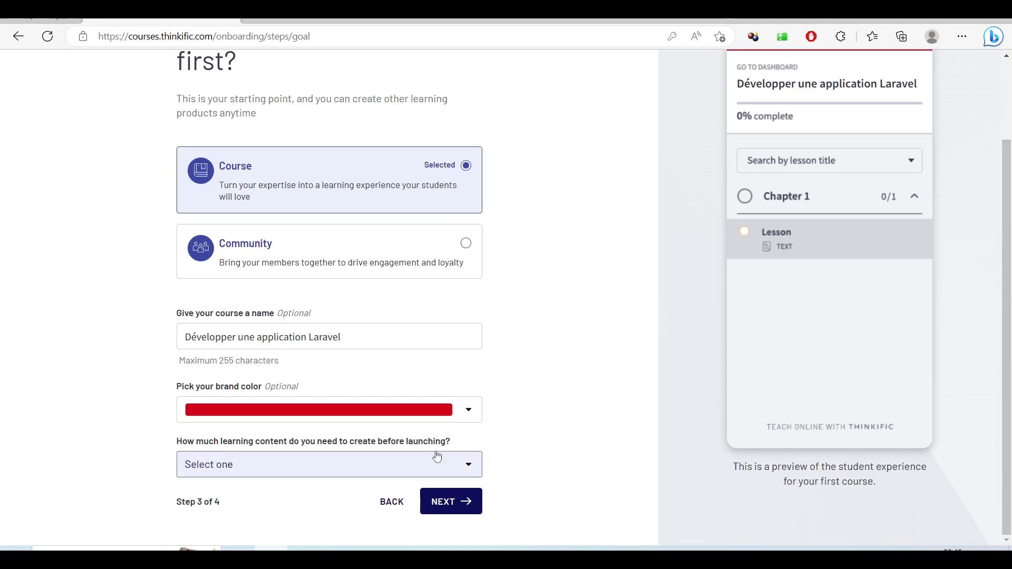
{"action": "left_click", "coordinate": [424, 466]}
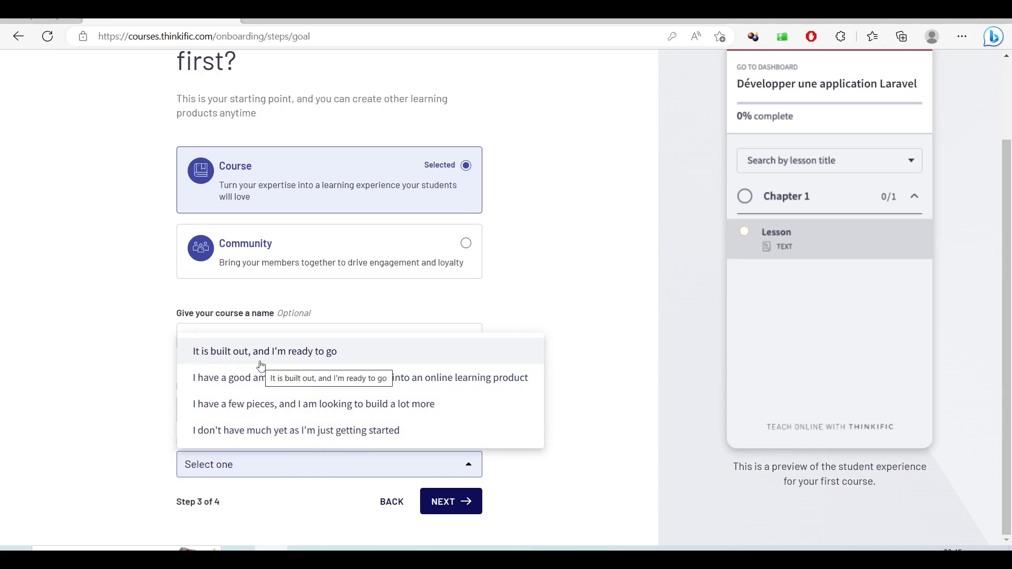
{"action": "left_click", "coordinate": [328, 356]}
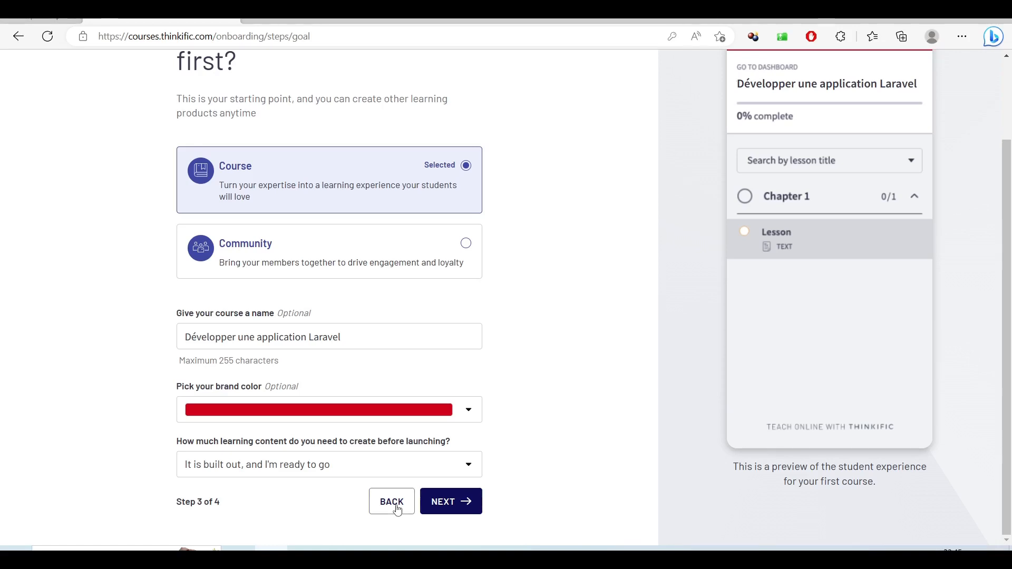
{"action": "left_click", "coordinate": [468, 511]}
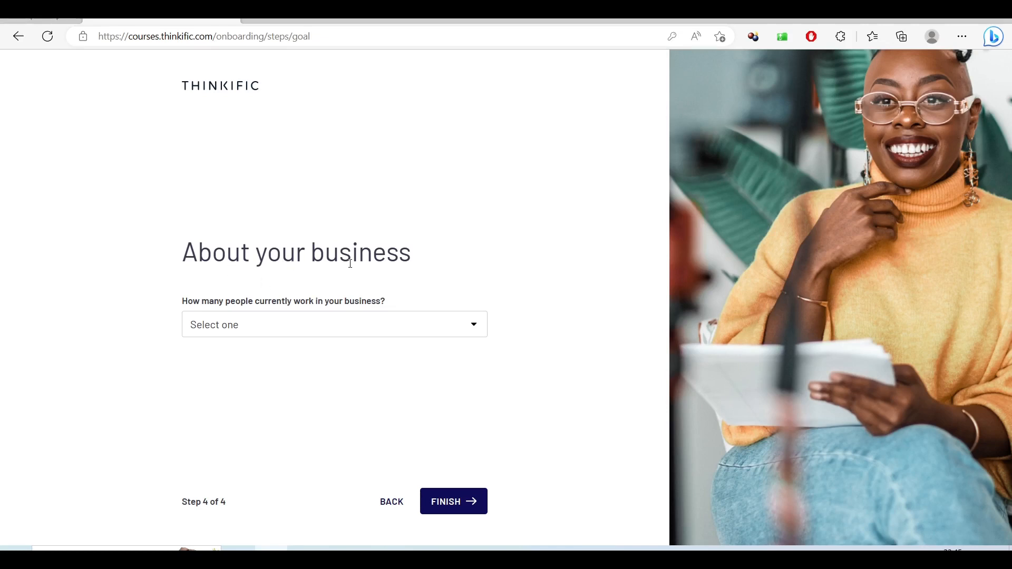
- Choose 'Just me (part time)' for team size and 'I prefer not to answer' for revenue, then finish
{"action": "left_click", "coordinate": [410, 327]}
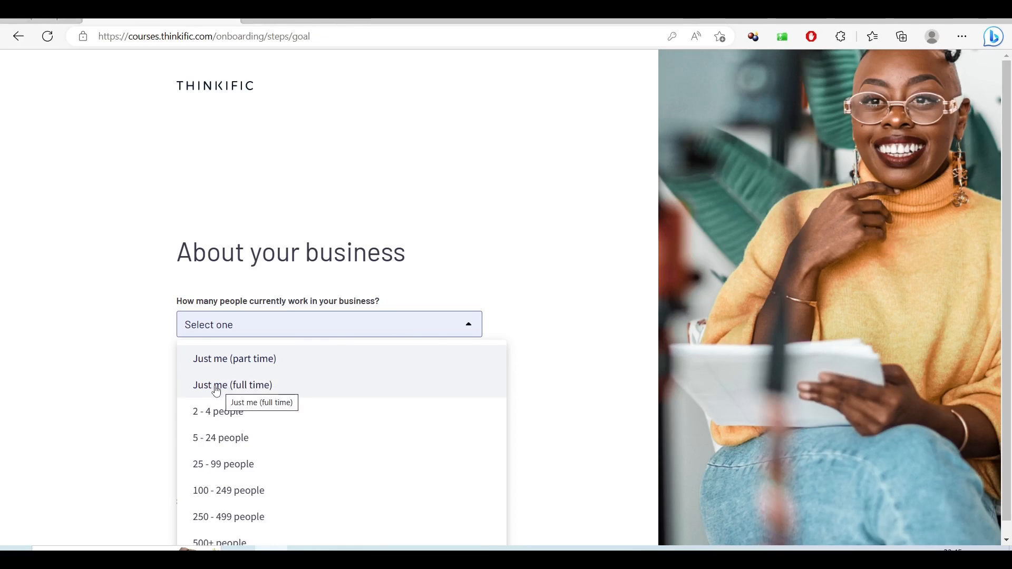
{"action": "left_click", "coordinate": [234, 361]}
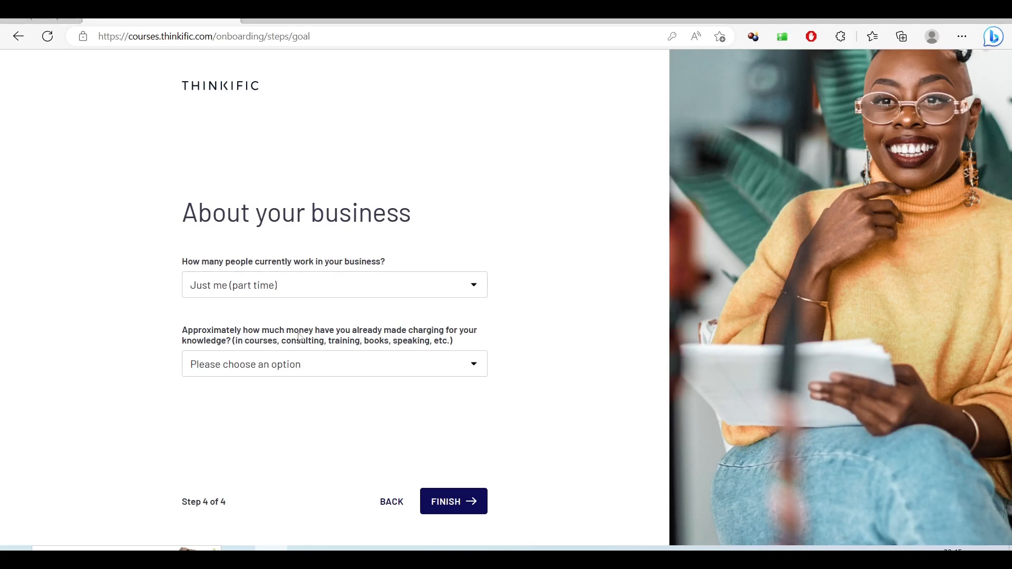
{"action": "left_click", "coordinate": [299, 364]}
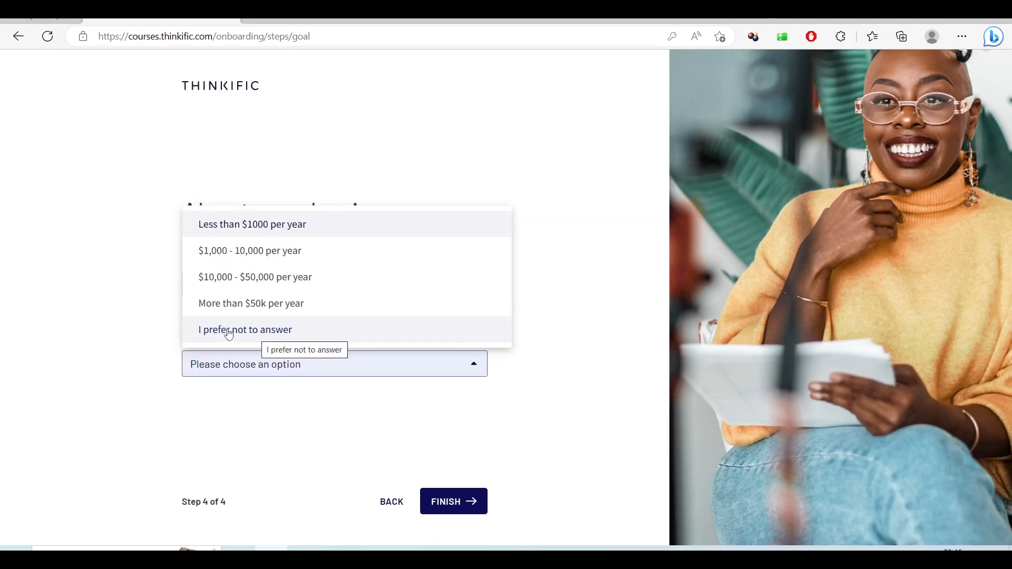
{"action": "left_click", "coordinate": [289, 332]}
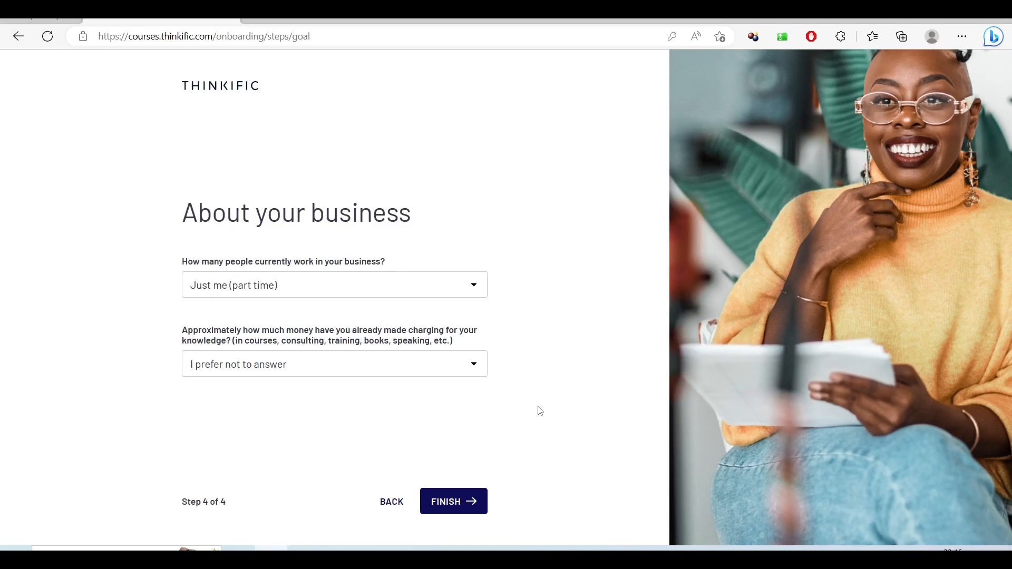
{"action": "left_click", "coordinate": [454, 499]}
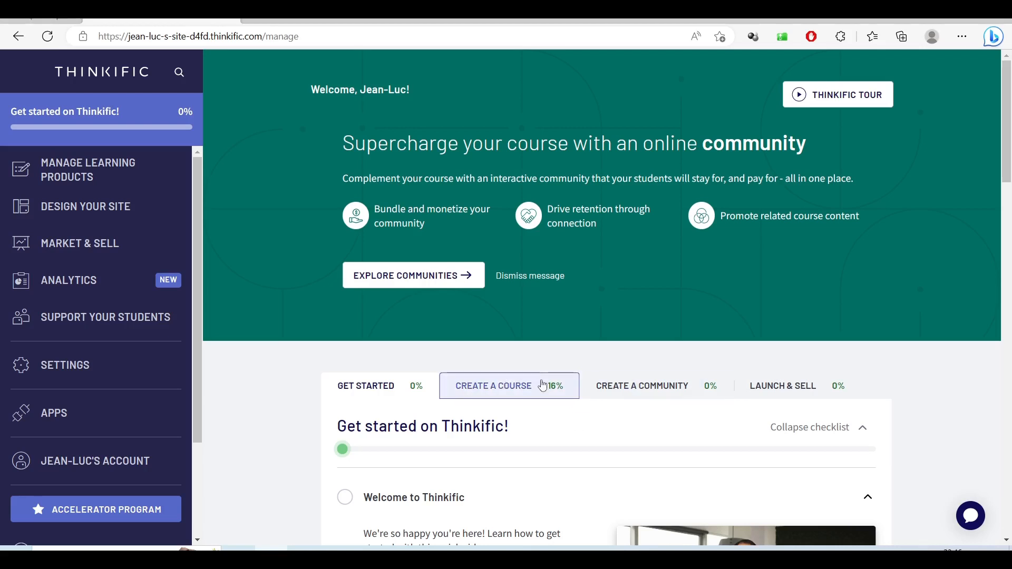
- Dismiss the community promotion banner from the dashboard
{"action": "scroll", "coordinate": [293, 416], "scroll_direction": "down", "scroll_amount": 4}
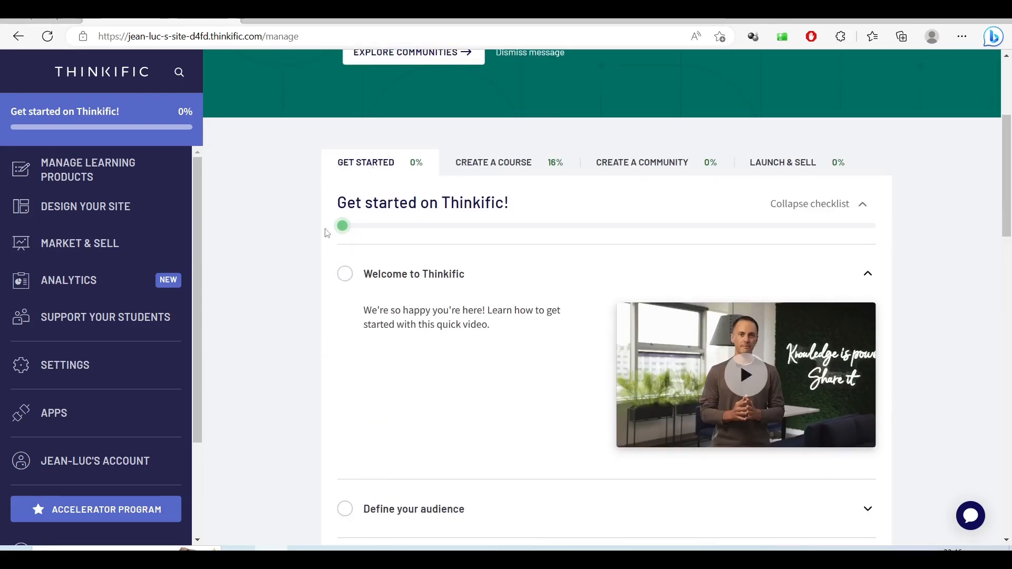
{"action": "scroll", "coordinate": [435, 357], "scroll_direction": "up", "scroll_amount": 4}
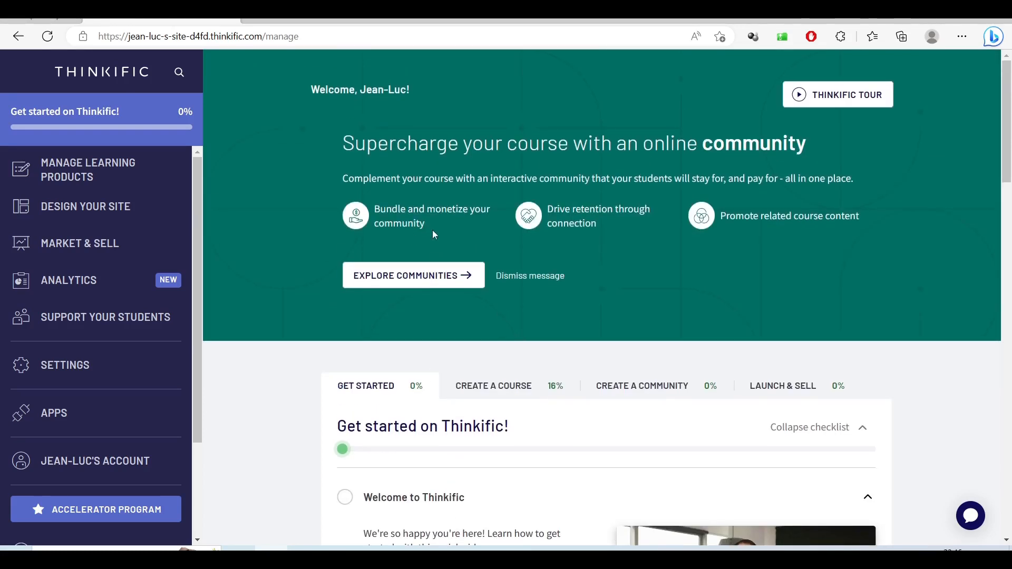
{"action": "left_click", "coordinate": [549, 277]}
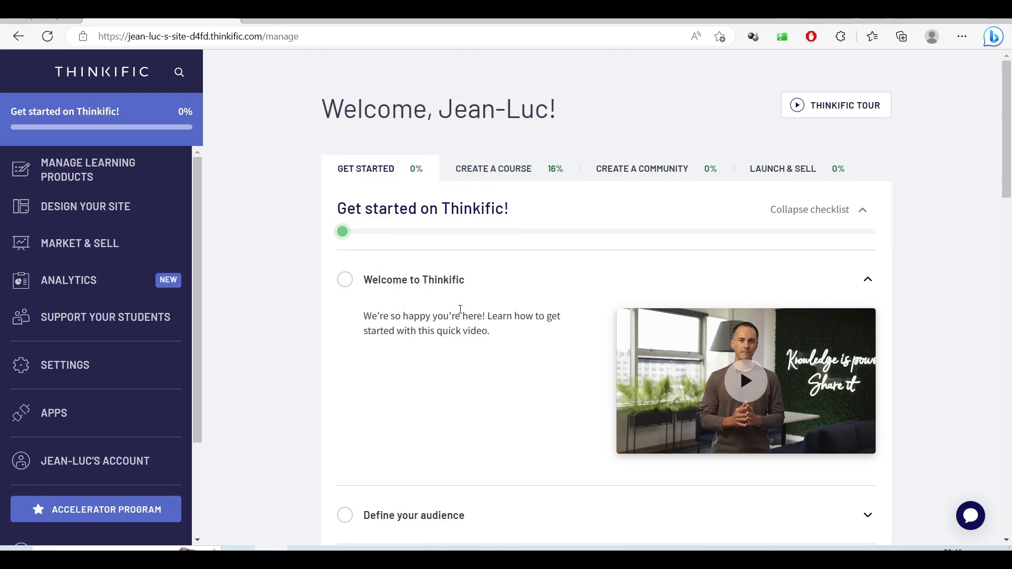
- Show the Create a course checklist and expand Plan your content to reveal the content plan guide
{"action": "left_click", "coordinate": [471, 177]}
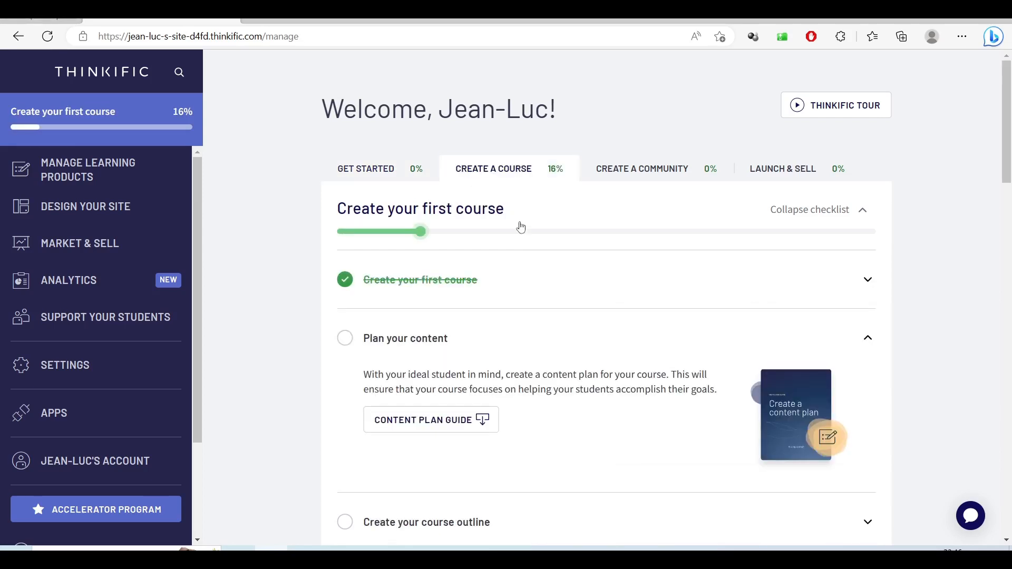
{"action": "scroll", "coordinate": [585, 305], "scroll_direction": "down", "scroll_amount": 1}
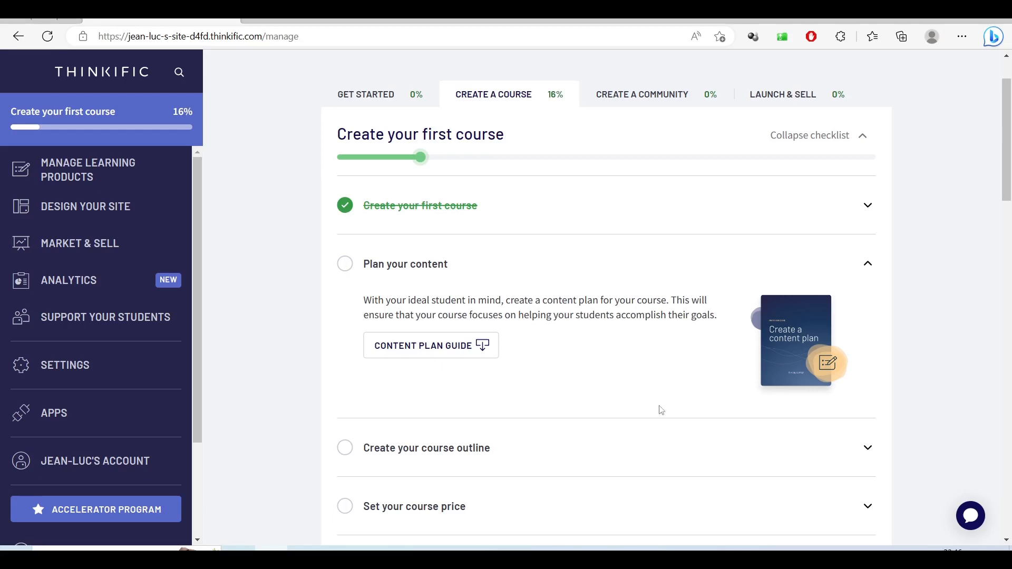
{"action": "scroll", "coordinate": [667, 369], "scroll_direction": "down", "scroll_amount": 3}
{"action": "scroll", "coordinate": [668, 371], "scroll_direction": "up", "scroll_amount": 3}
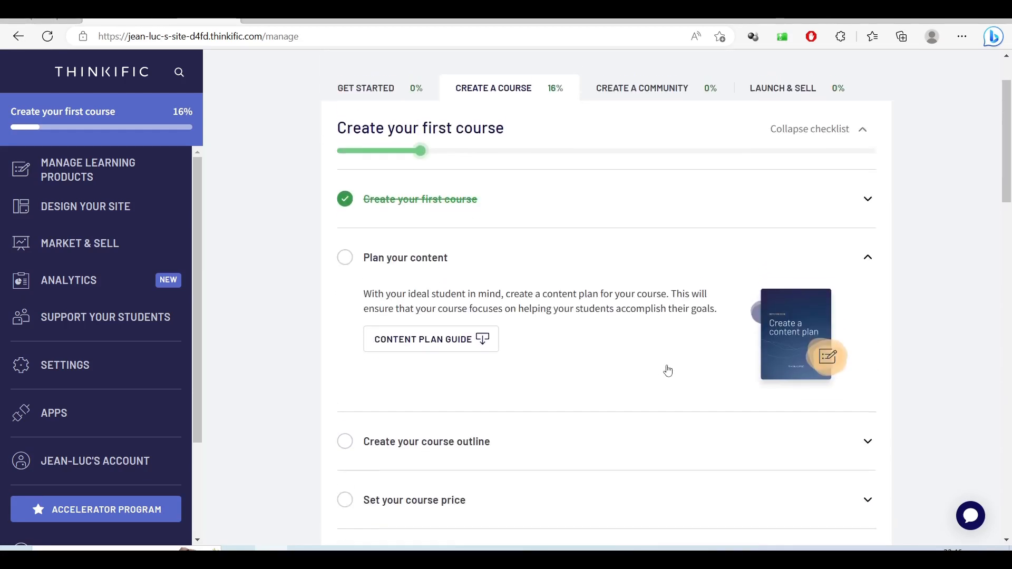
{"action": "scroll", "coordinate": [666, 369], "scroll_direction": "up", "scroll_amount": 1}
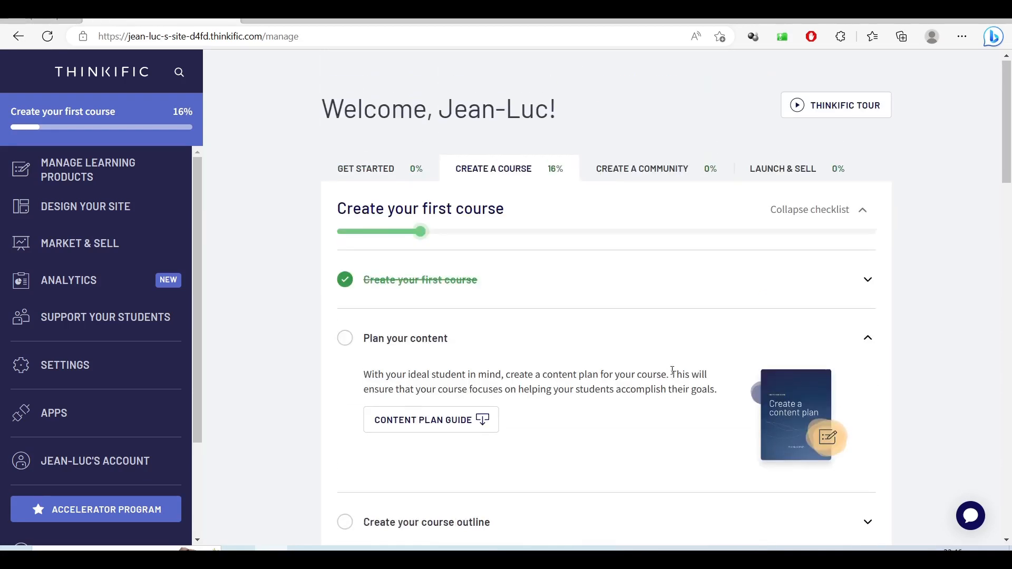
{"action": "left_click", "coordinate": [868, 281]}
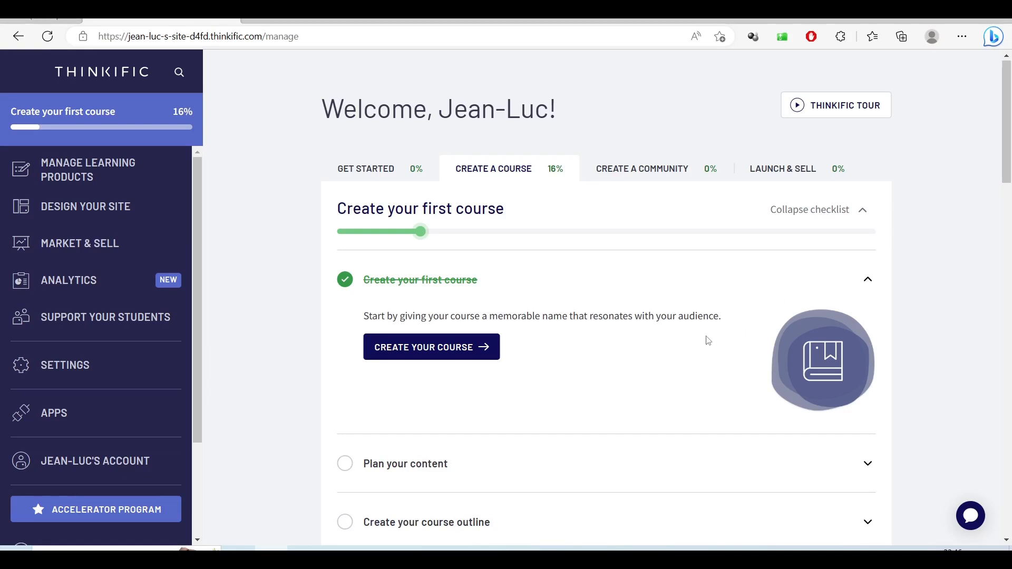
{"action": "left_click", "coordinate": [495, 353]}
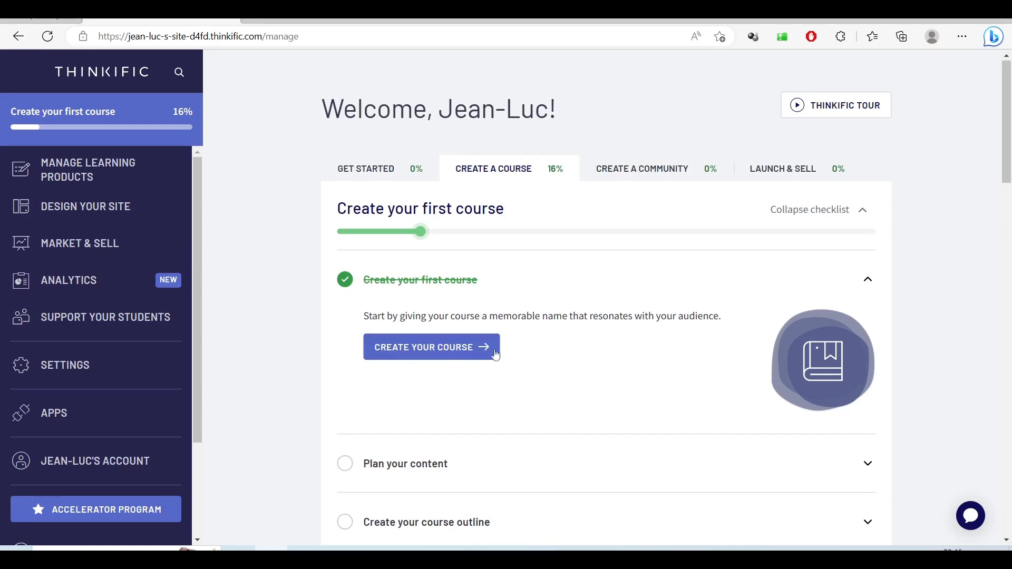
{"action": "left_click", "coordinate": [867, 280]}
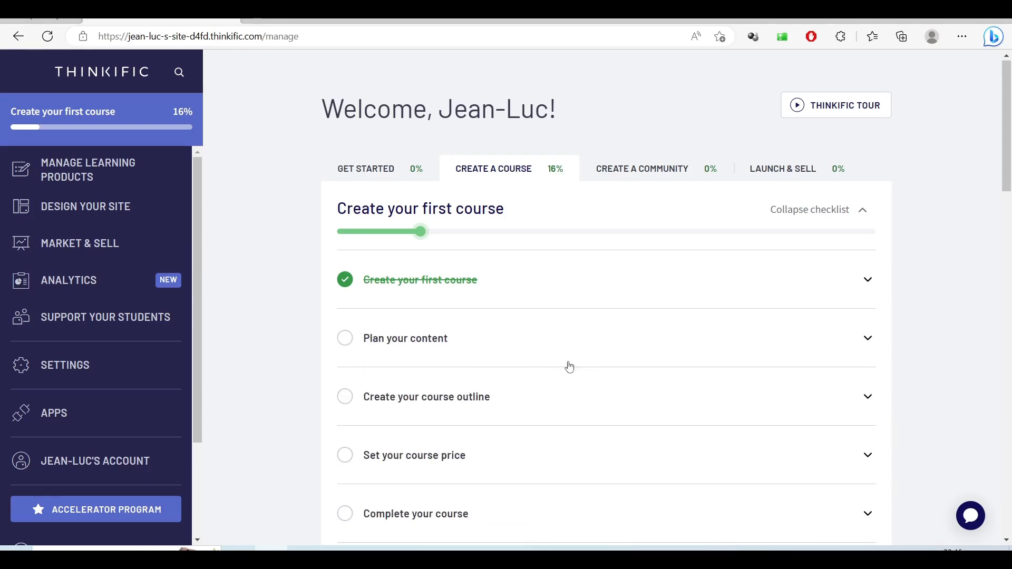
{"action": "left_click", "coordinate": [392, 339]}
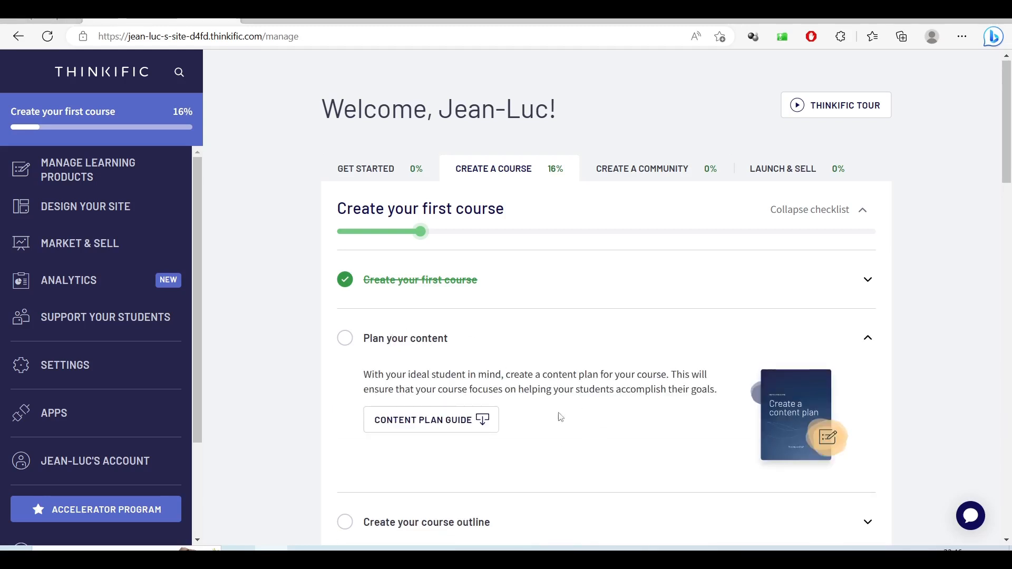
{"action": "scroll", "coordinate": [674, 434], "scroll_direction": "down", "scroll_amount": 1}
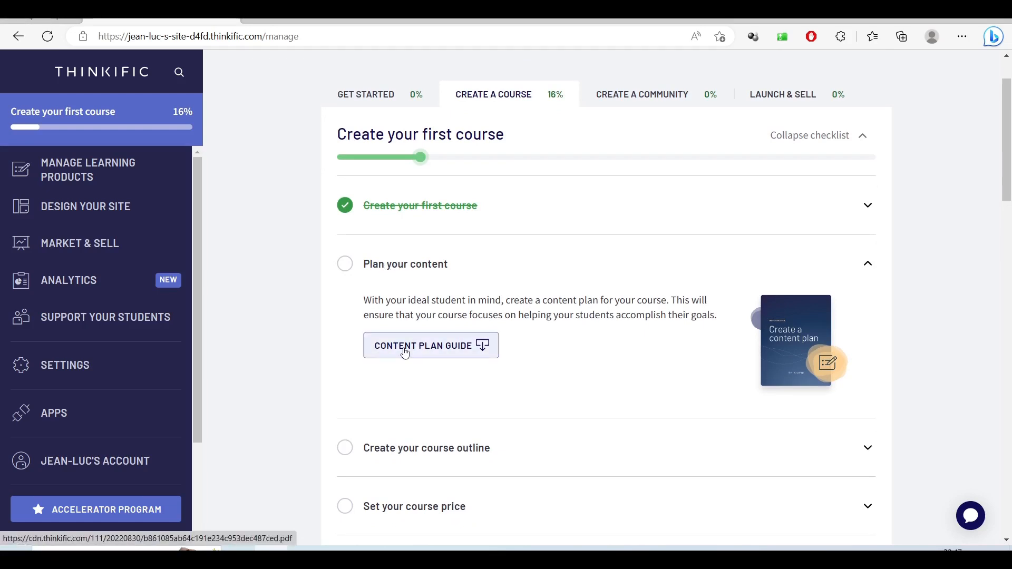
- Open the 'Create a content plan' guide PDF and scroll from the cover through page 2
{"action": "left_click", "coordinate": [434, 352]}
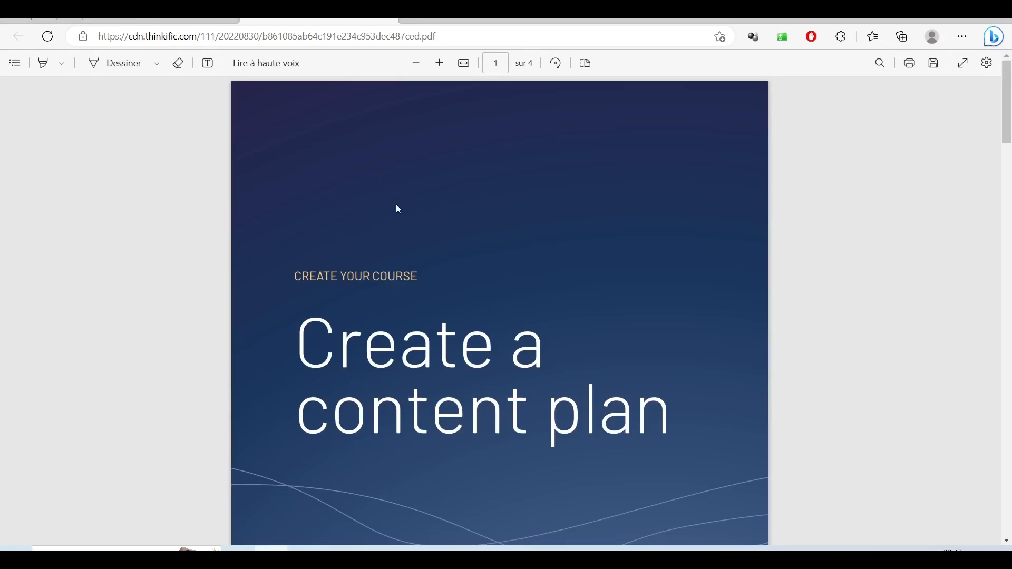
{"action": "scroll", "coordinate": [465, 346], "scroll_direction": "down", "scroll_amount": 5}
{"action": "scroll", "coordinate": [465, 345], "scroll_direction": "up", "scroll_amount": 5}
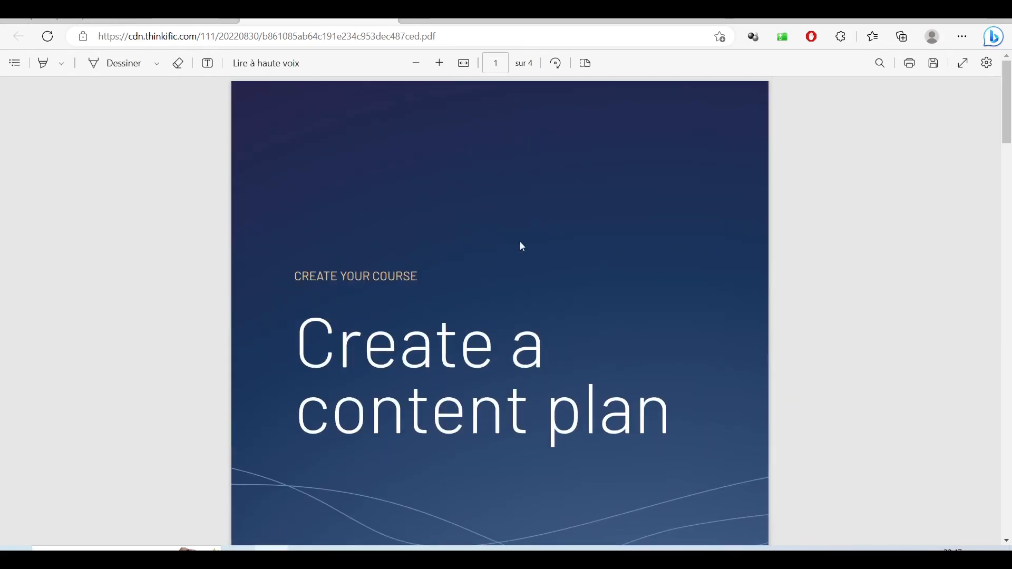
{"action": "scroll", "coordinate": [607, 265], "scroll_direction": "down", "scroll_amount": 10}
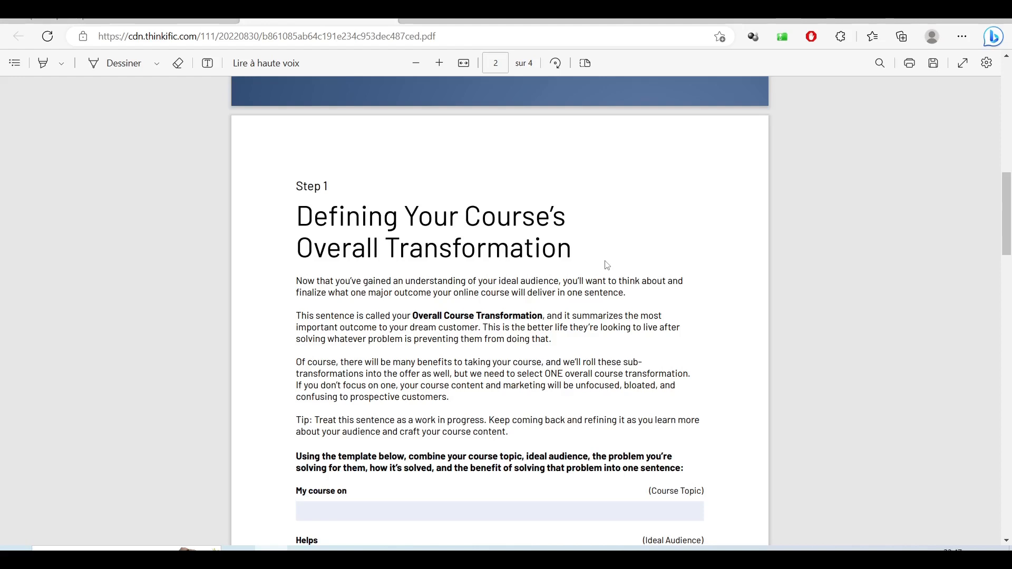
{"action": "scroll", "coordinate": [607, 265], "scroll_direction": "down", "scroll_amount": 5}
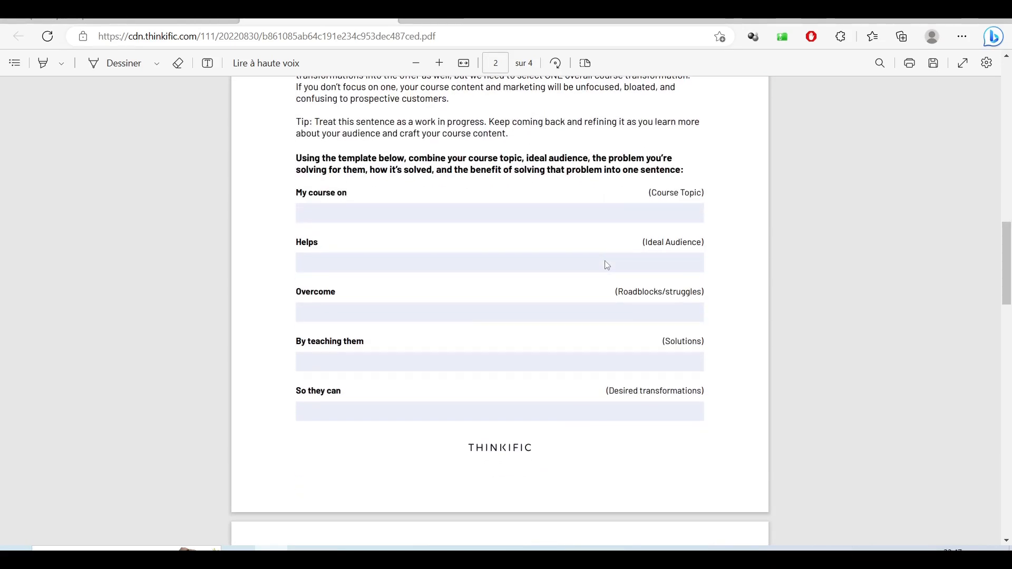
{"action": "scroll", "coordinate": [608, 266], "scroll_direction": "down", "scroll_amount": 15}
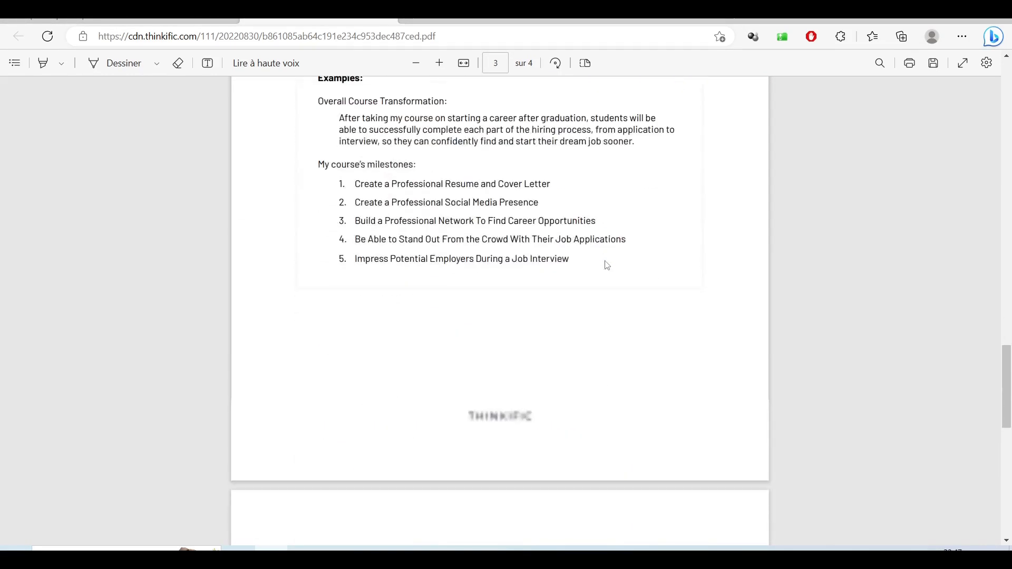
{"action": "scroll", "coordinate": [606, 265], "scroll_direction": "down", "scroll_amount": 8}
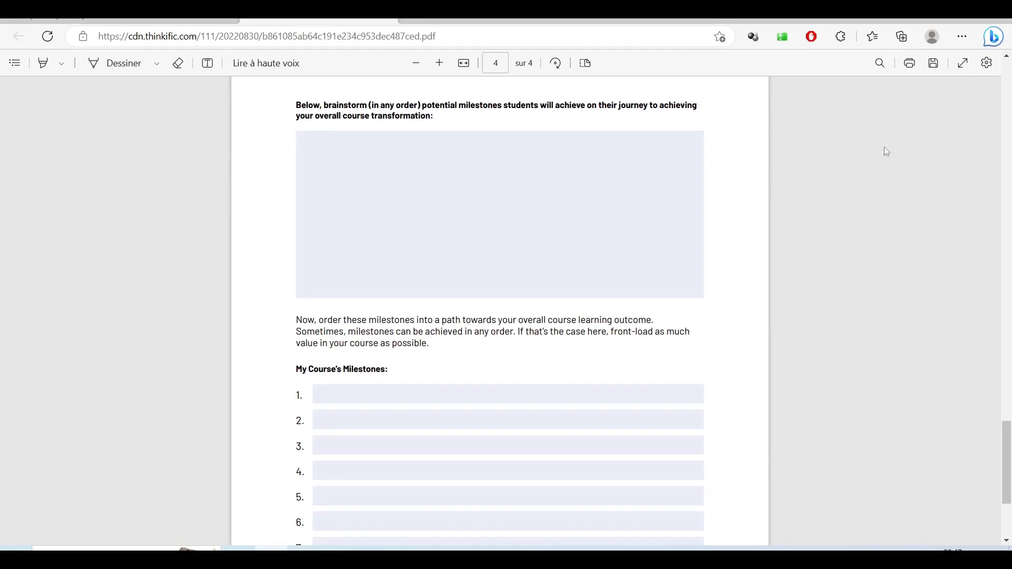
- Save a copy of the planning guide PDF to the Bureau folder
{"action": "left_click", "coordinate": [934, 63]}
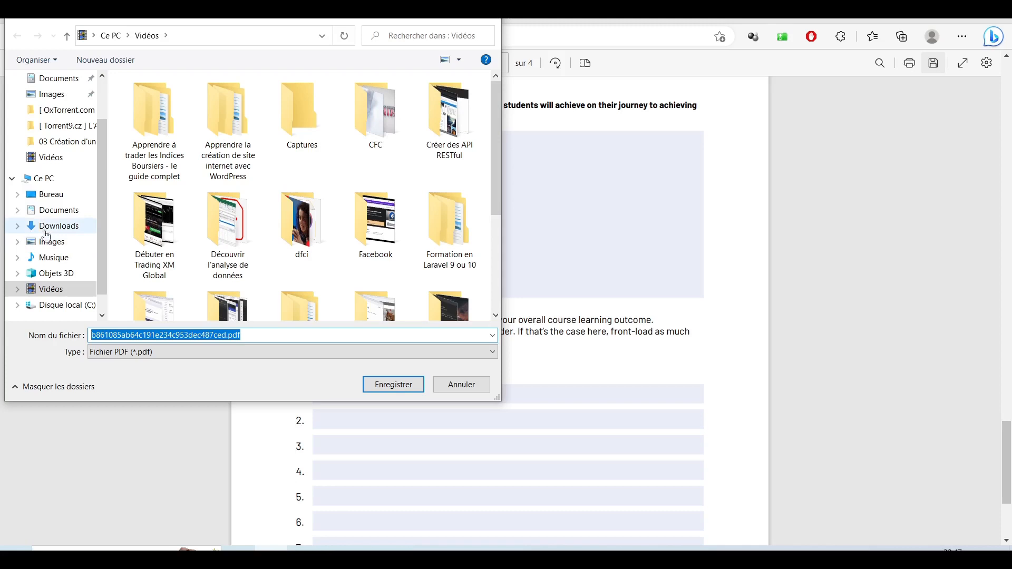
{"action": "left_click", "coordinate": [52, 194]}
{"action": "left_click", "coordinate": [400, 385]}
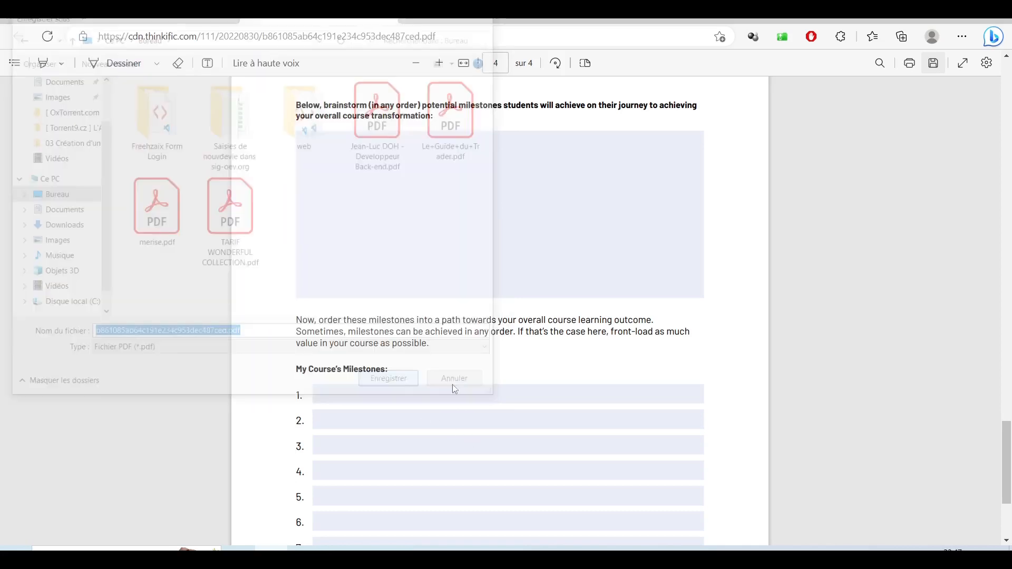
- Read the example course milestones and brainstorm box on page 3
{"action": "left_click", "coordinate": [407, 180]}
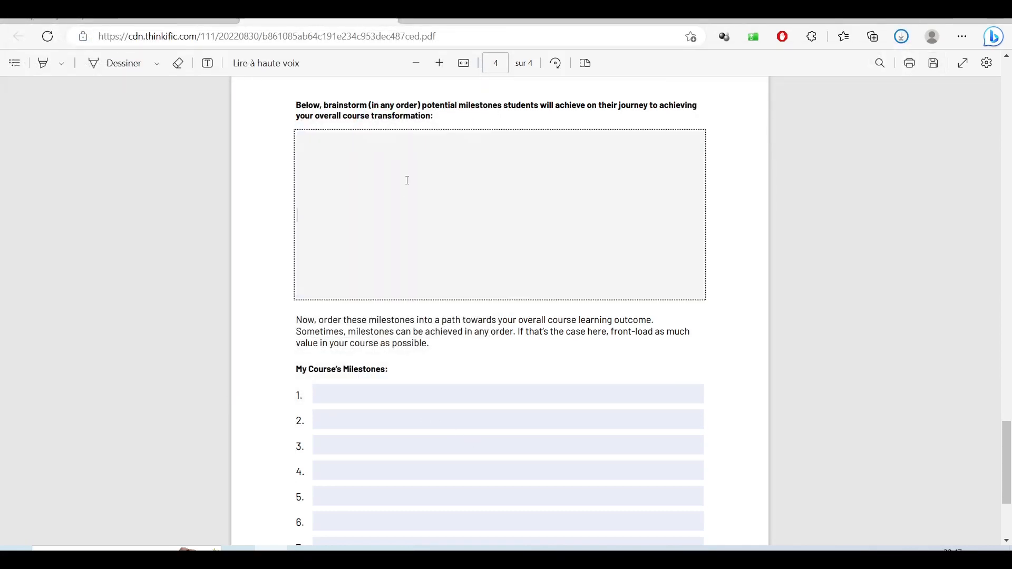
{"action": "scroll", "coordinate": [533, 277], "scroll_direction": "up", "scroll_amount": 20}
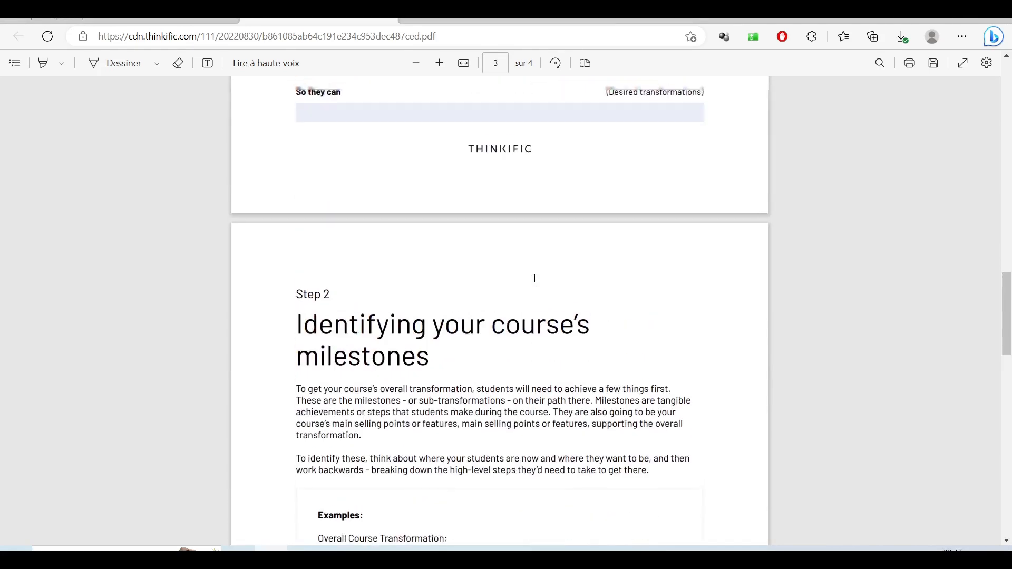
{"action": "scroll", "coordinate": [534, 278], "scroll_direction": "up", "scroll_amount": 13}
{"action": "scroll", "coordinate": [535, 278], "scroll_direction": "down", "scroll_amount": 5}
{"action": "scroll", "coordinate": [534, 278], "scroll_direction": "down", "scroll_amount": 6}
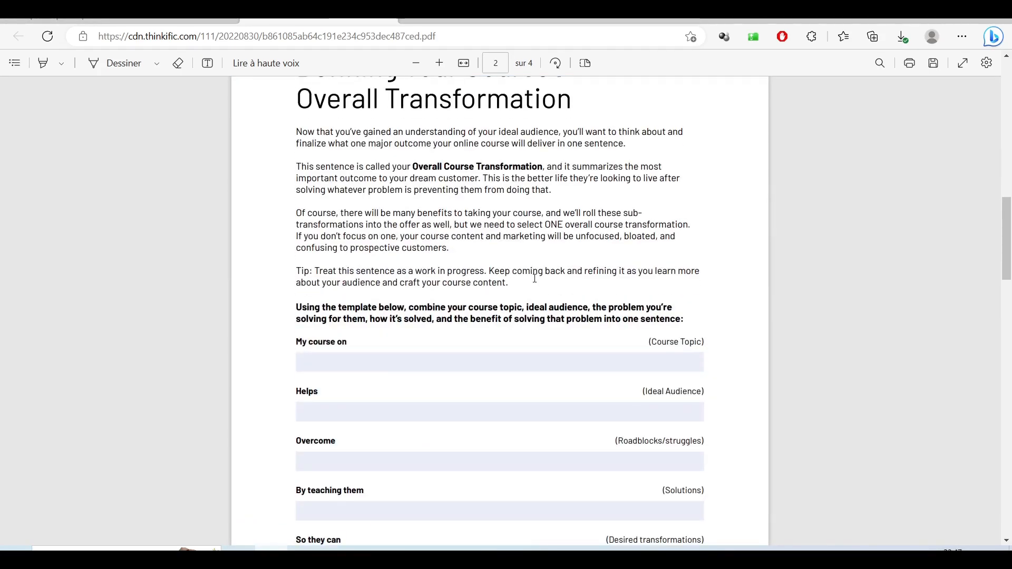
{"action": "scroll", "coordinate": [534, 278], "scroll_direction": "down", "scroll_amount": 15}
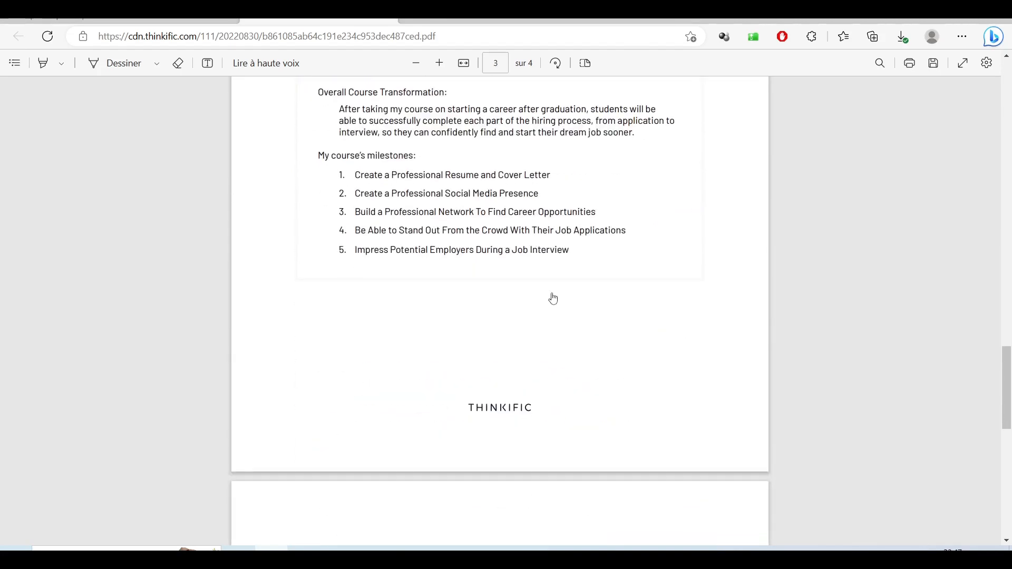
- Close the planning PDF and go to Manage Learning Products > Courses, dismissing the course tip
{"action": "left_click", "coordinate": [388, 15]}
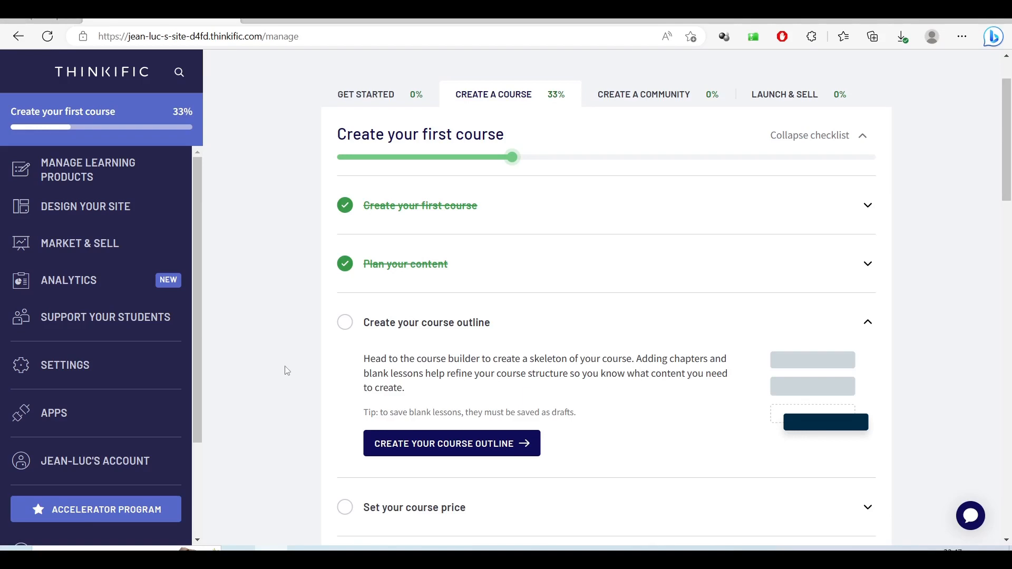
{"action": "left_click", "coordinate": [462, 449]}
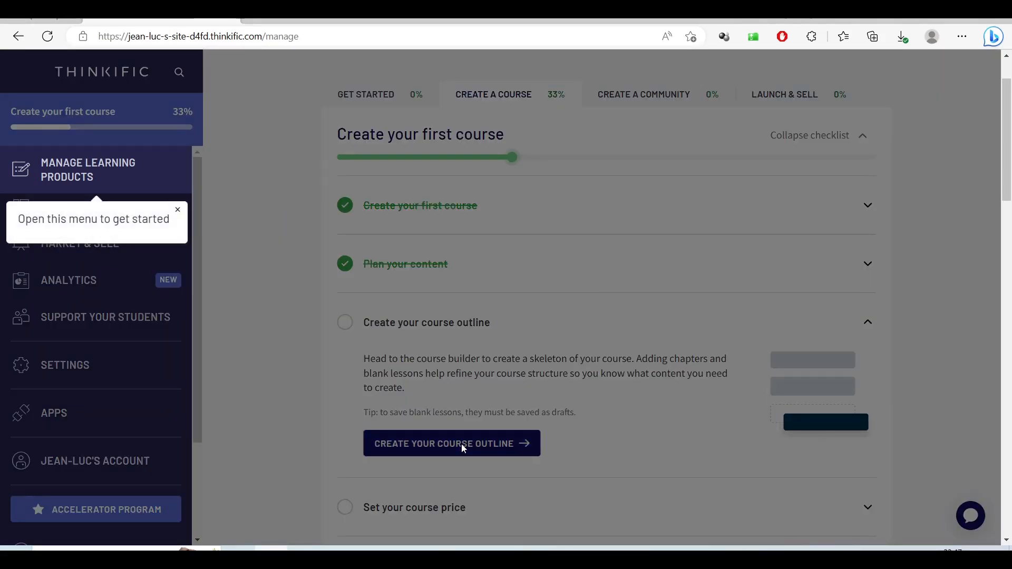
{"action": "left_click", "coordinate": [102, 179]}
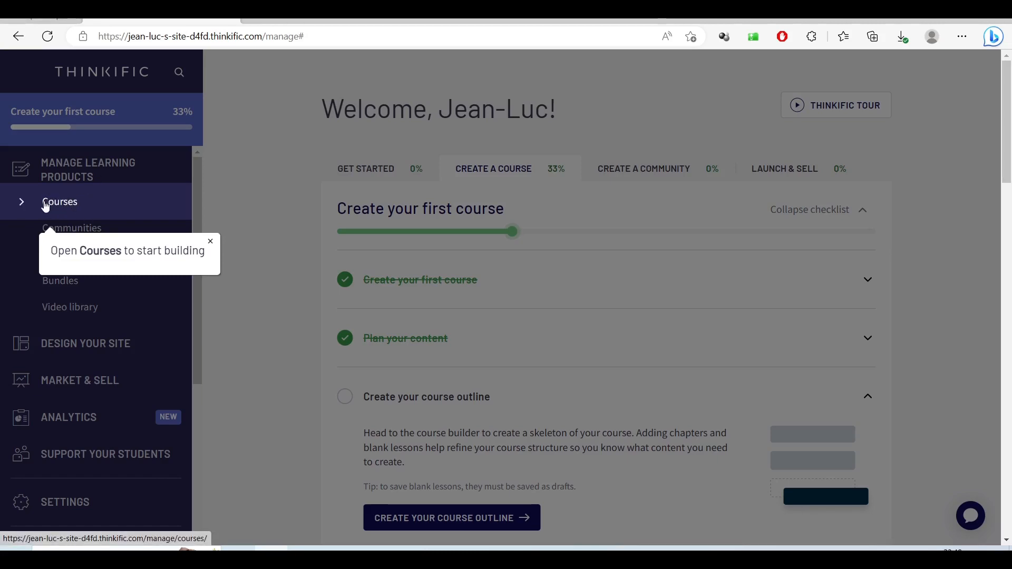
{"action": "left_click", "coordinate": [61, 209]}
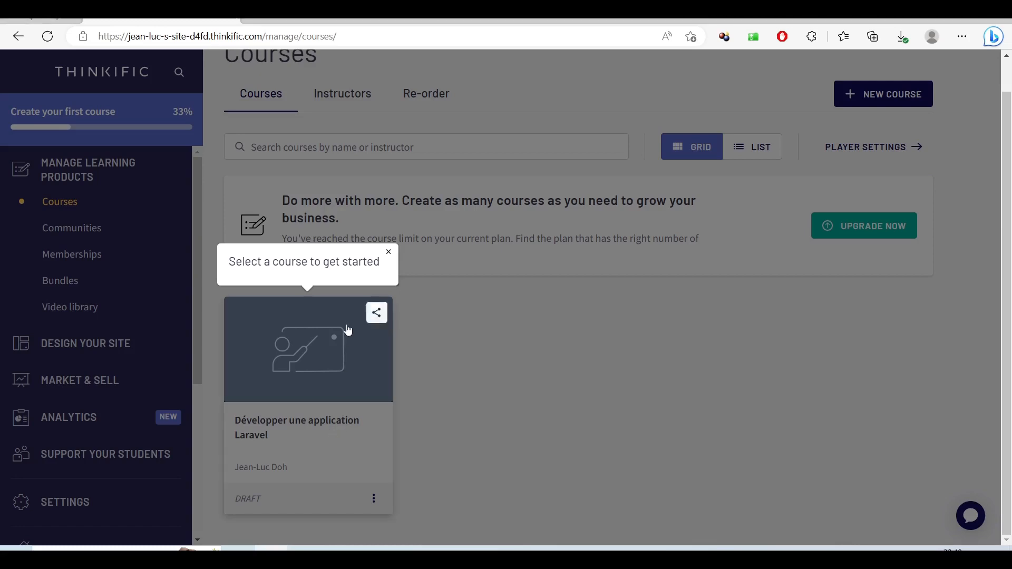
{"action": "left_click", "coordinate": [388, 252]}
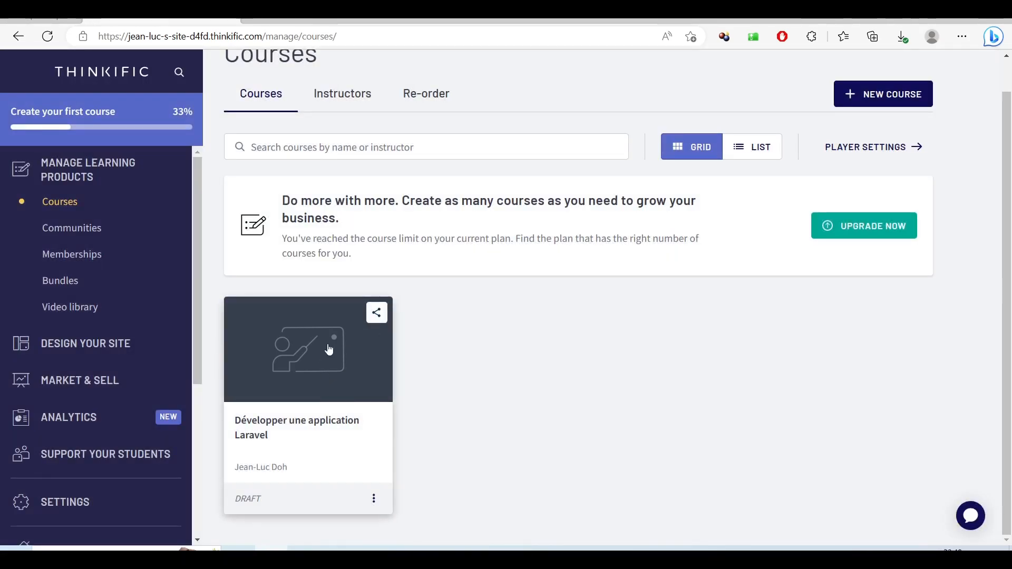
- Open the 'Développer une application Laravel' builder, add a Chapter 1 lesson, and open File Explorer
{"action": "left_click", "coordinate": [277, 430]}
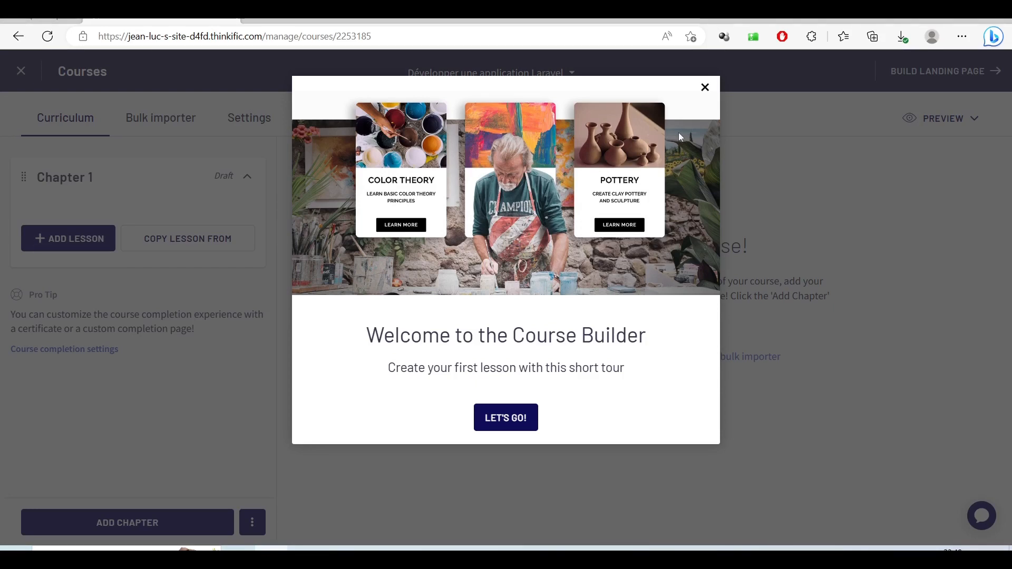
{"action": "left_click", "coordinate": [516, 420]}
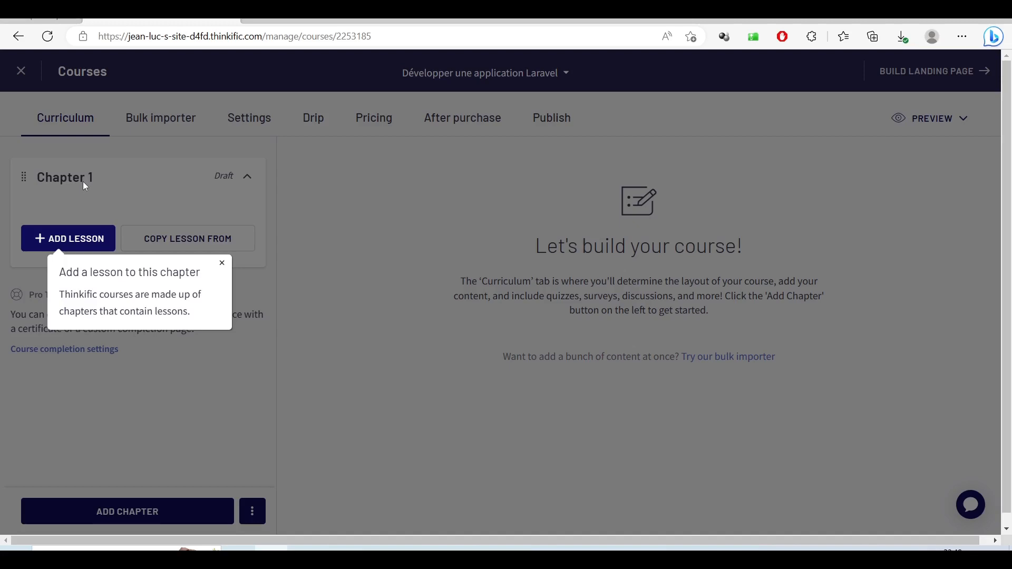
{"action": "left_click", "coordinate": [85, 243]}
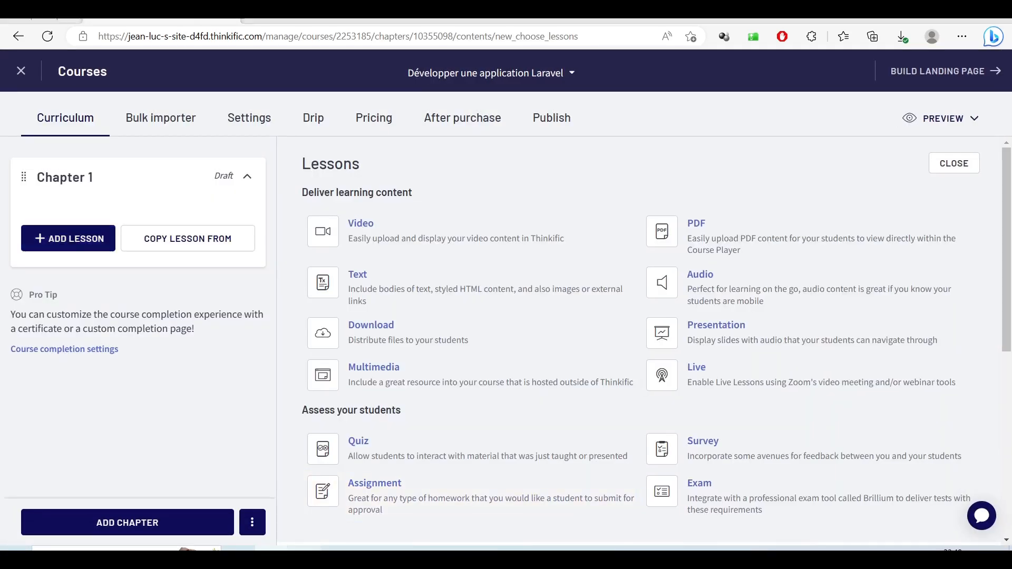
{"action": "left_click", "coordinate": [304, 558]}
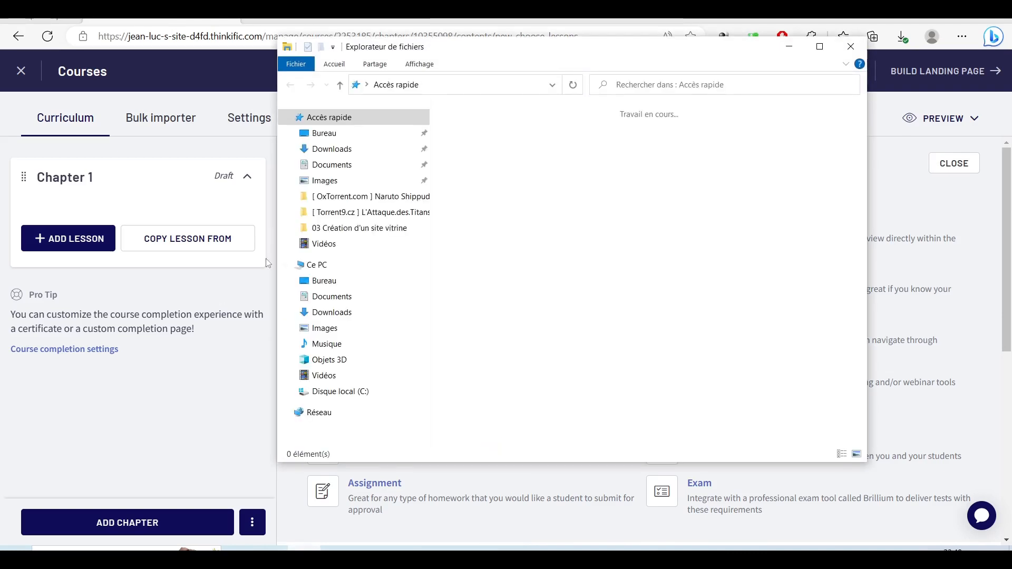
- Browse to Vidéos > Formation en Laravel 9 ou 10 > 01 installation l'environnement de développement
{"action": "left_click", "coordinate": [322, 375]}
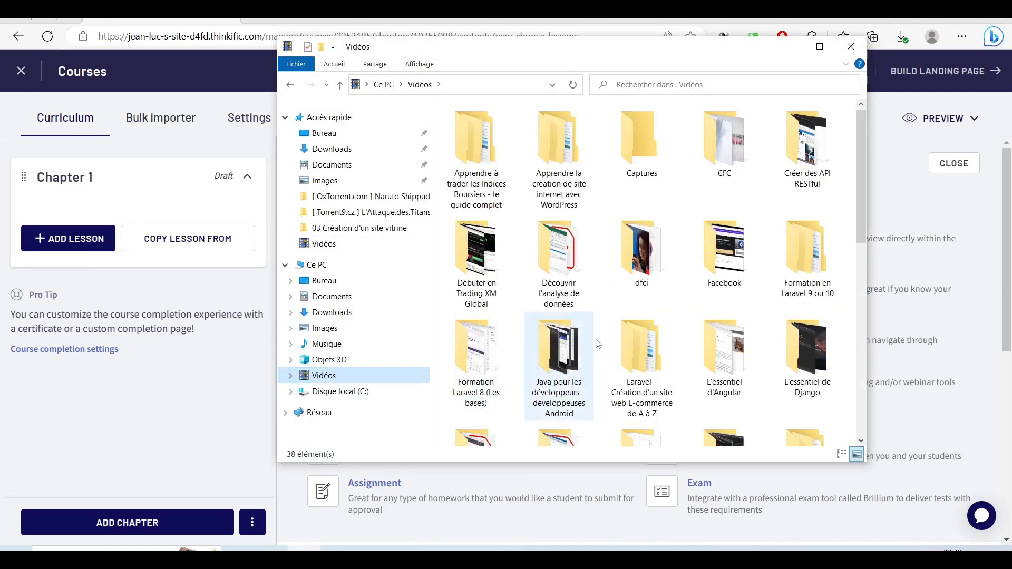
{"action": "scroll", "coordinate": [649, 283], "scroll_direction": "down", "scroll_amount": 8}
{"action": "scroll", "coordinate": [650, 281], "scroll_direction": "up", "scroll_amount": 6}
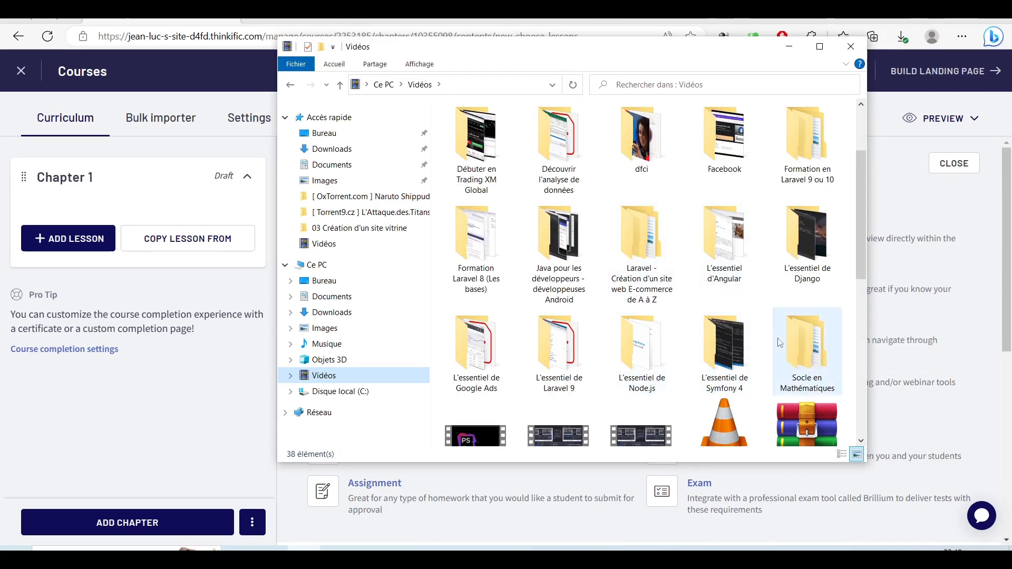
{"action": "scroll", "coordinate": [779, 343], "scroll_direction": "up", "scroll_amount": 2}
{"action": "scroll", "coordinate": [780, 343], "scroll_direction": "down", "scroll_amount": 3}
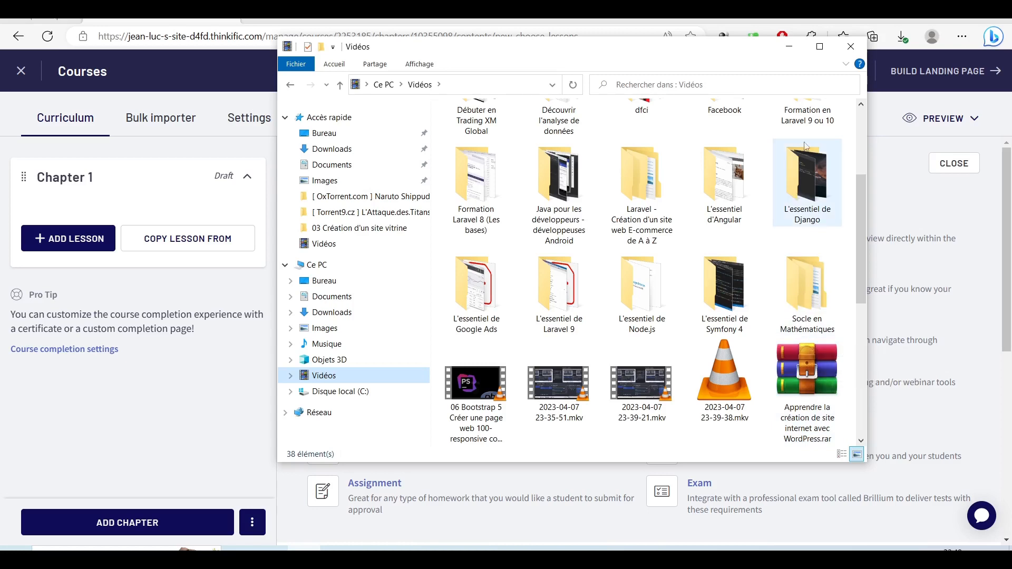
{"action": "double_click", "coordinate": [806, 116]}
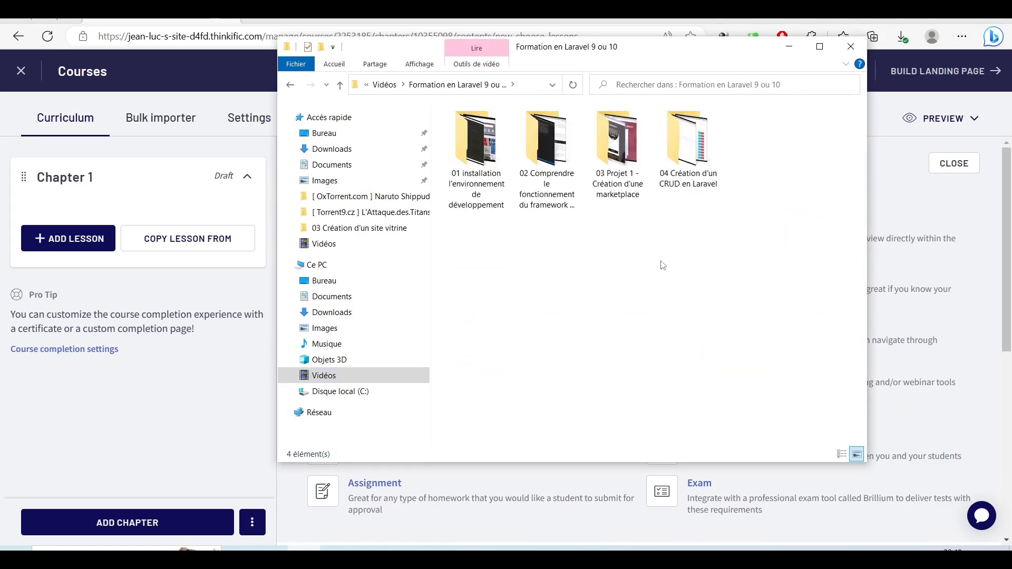
{"action": "double_click", "coordinate": [463, 132]}
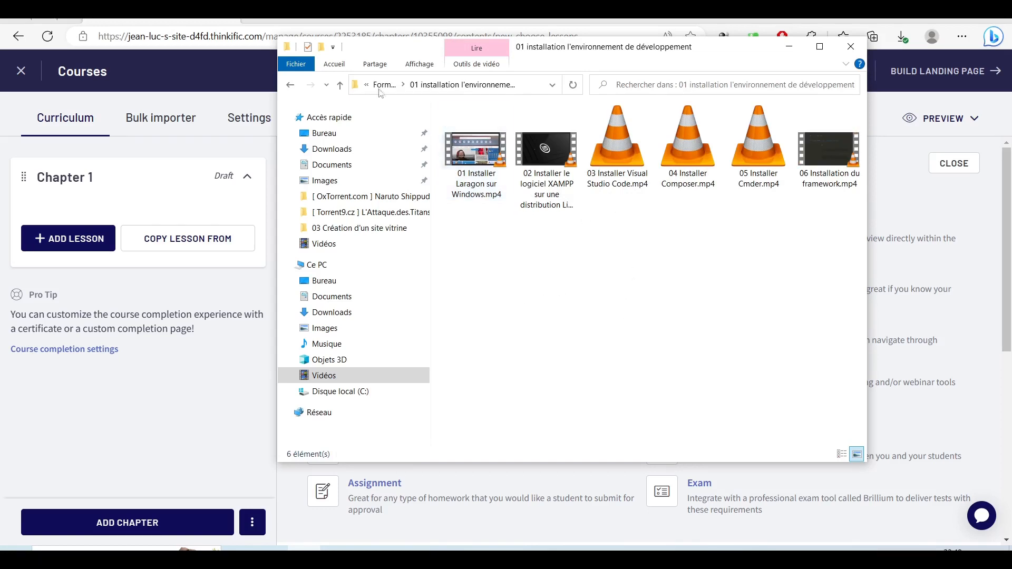
- Reopen the installation folder with its six setup videos, then return to the course builder
{"action": "left_click", "coordinate": [384, 84]}
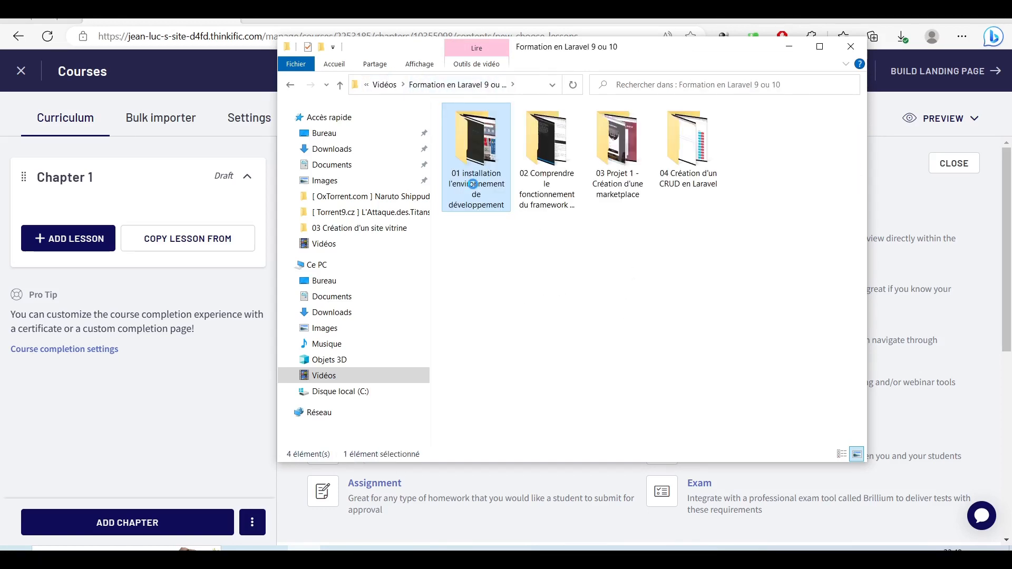
{"action": "right_click", "coordinate": [474, 188]}
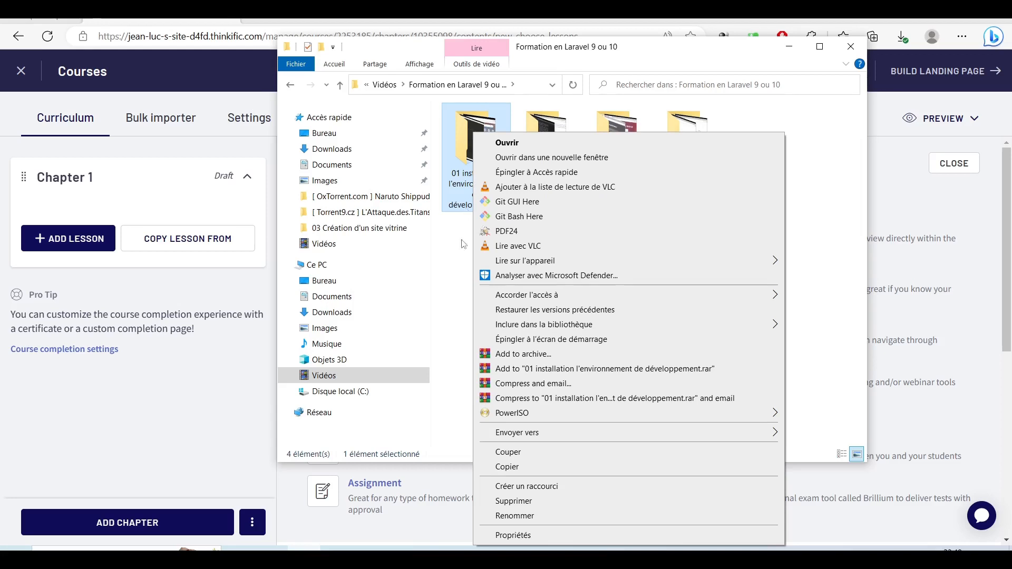
{"action": "left_click", "coordinate": [460, 273]}
{"action": "left_click", "coordinate": [477, 158]}
{"action": "double_click", "coordinate": [487, 160]}
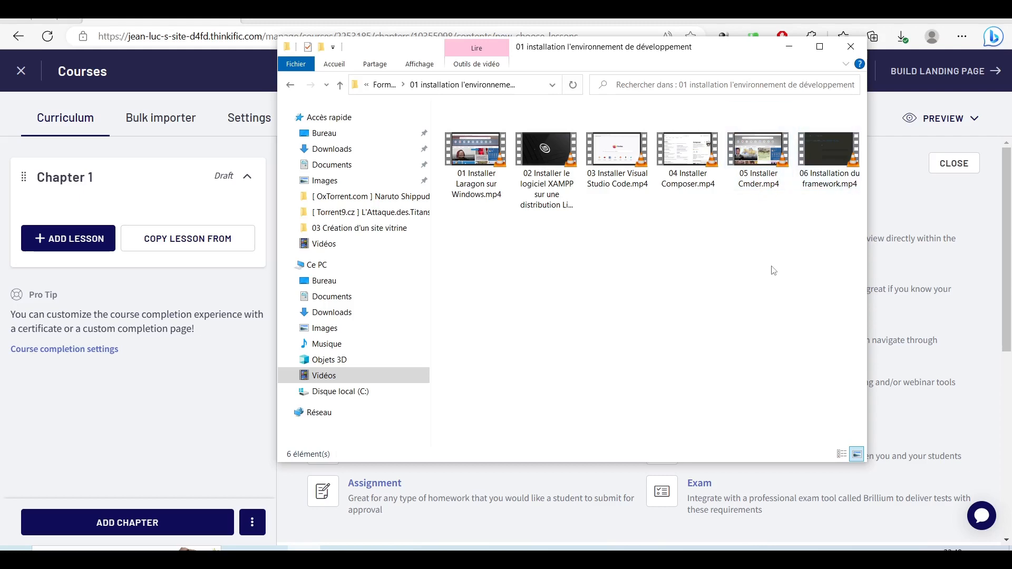
{"action": "left_click", "coordinate": [64, 240]}
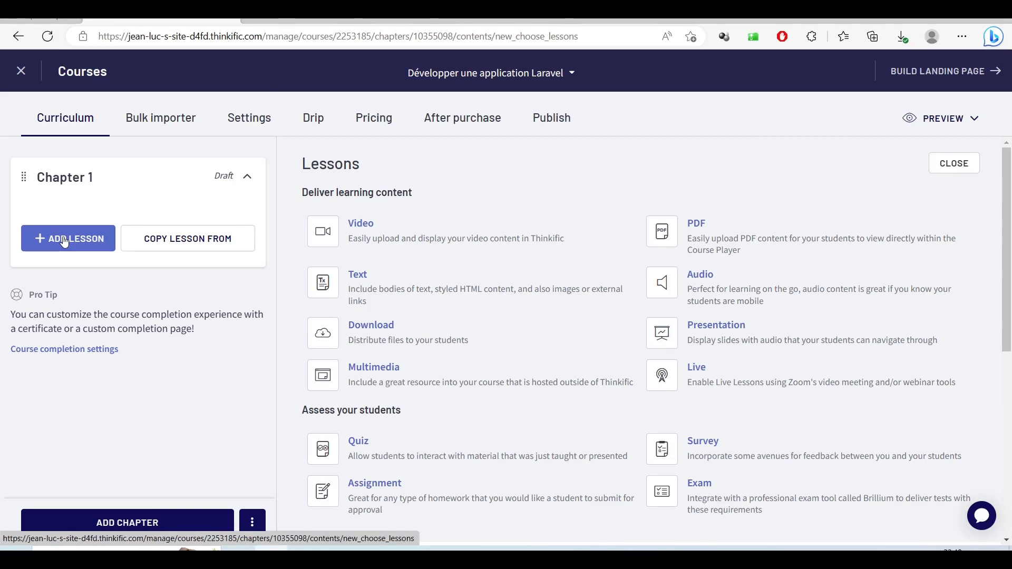
- Make the new Chapter 1 lesson a Video lesson and switch to File Explorer for its title
{"action": "left_click", "coordinate": [419, 230]}
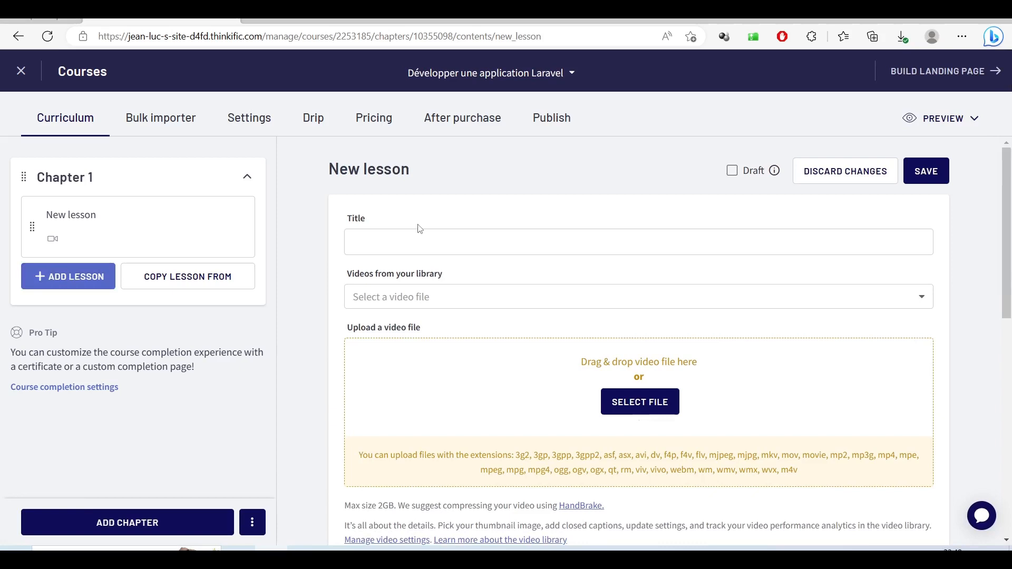
{"action": "left_click", "coordinate": [473, 239]}
{"action": "left_click", "coordinate": [304, 557]}
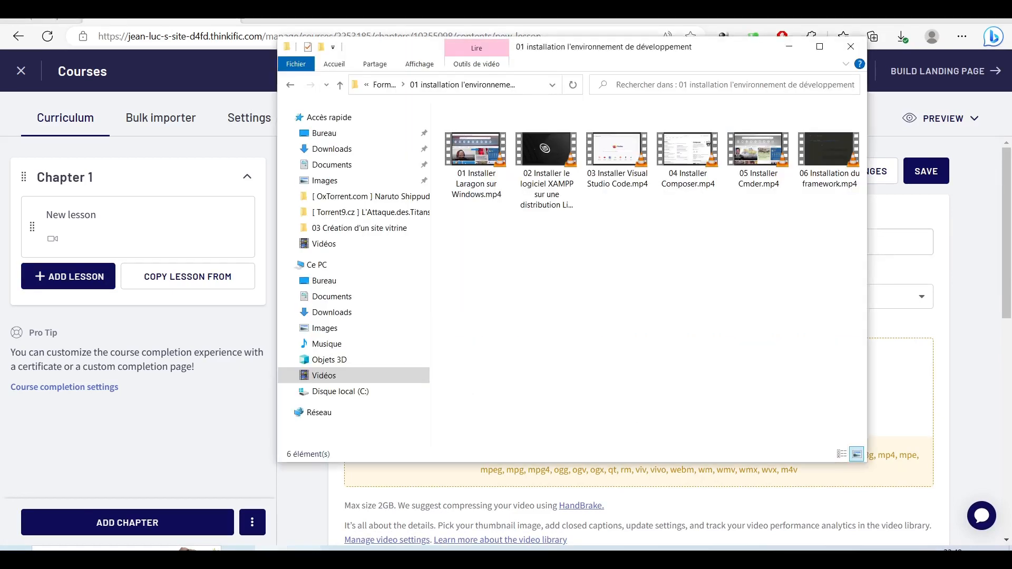
- Copy the file name '01 Installer Laragon sur Windows' and bring it to the lesson Title field
{"action": "left_click", "coordinate": [475, 180]}
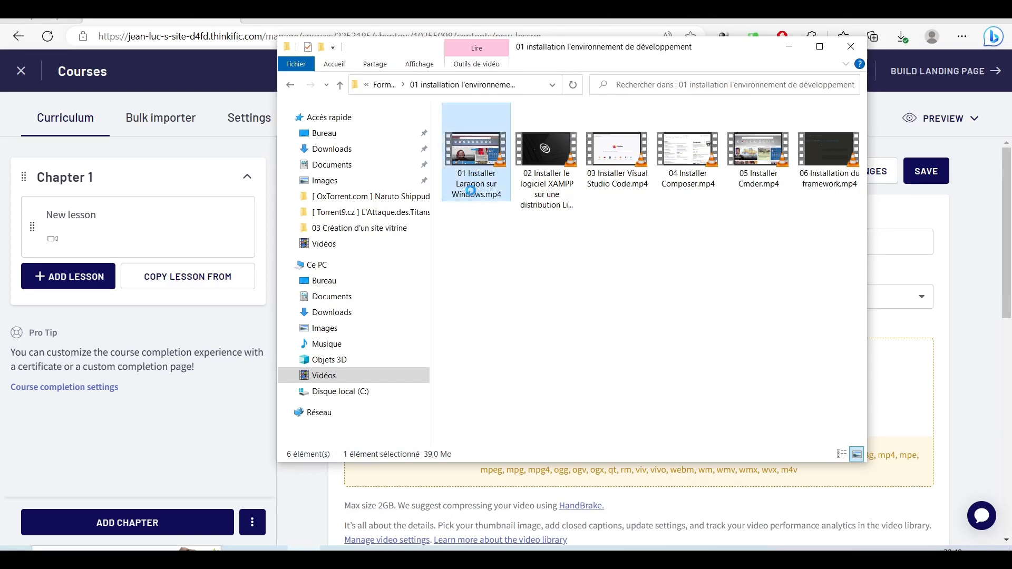
{"action": "right_click", "coordinate": [470, 191]}
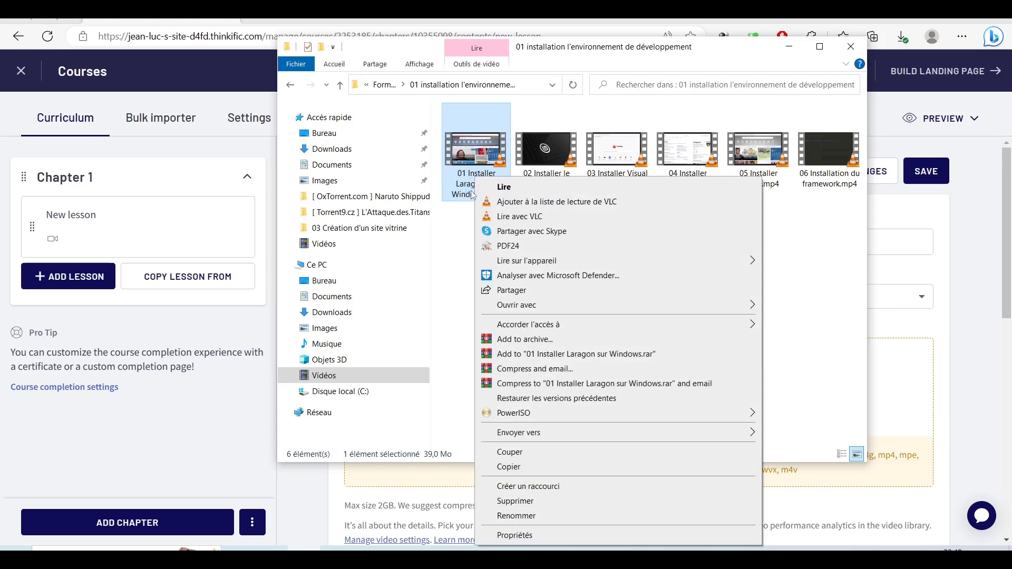
{"action": "left_click", "coordinate": [517, 516]}
{"action": "key", "text": "ctrl+c"}
{"action": "right_click", "coordinate": [473, 182]}
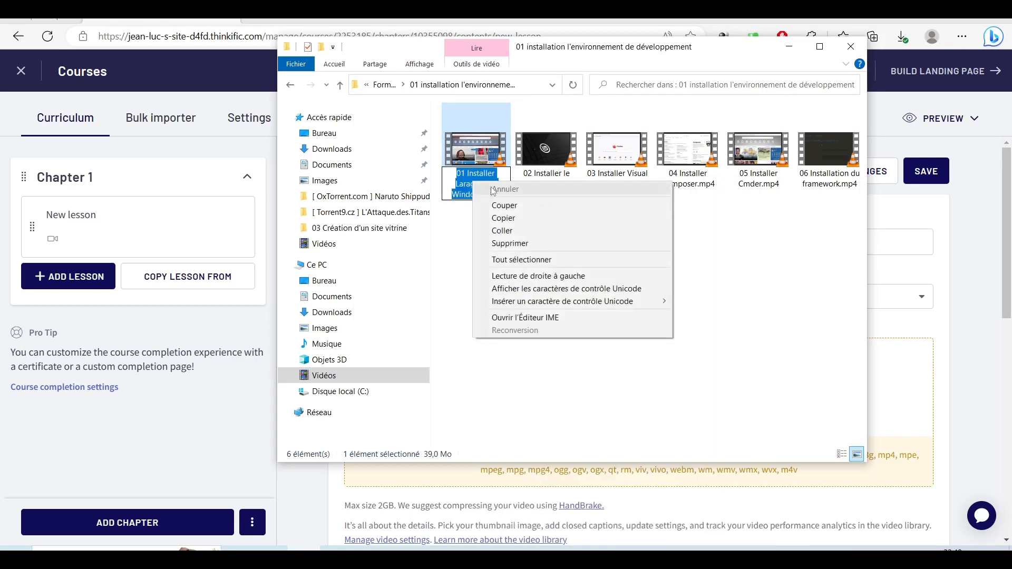
{"action": "left_click", "coordinate": [506, 217]}
{"action": "left_click", "coordinate": [493, 316]}
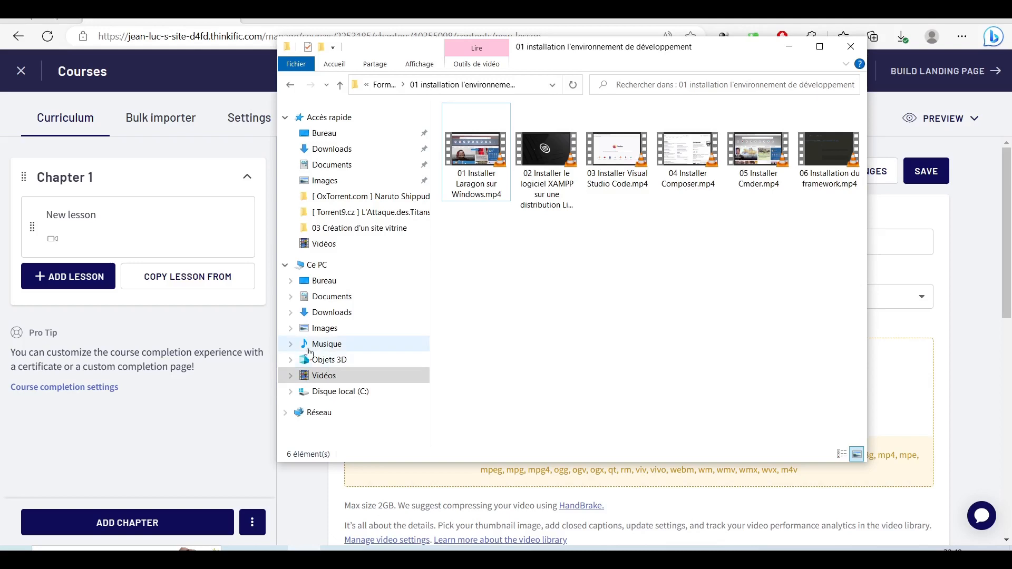
{"action": "left_click", "coordinate": [273, 314]}
{"action": "right_click", "coordinate": [447, 249]}
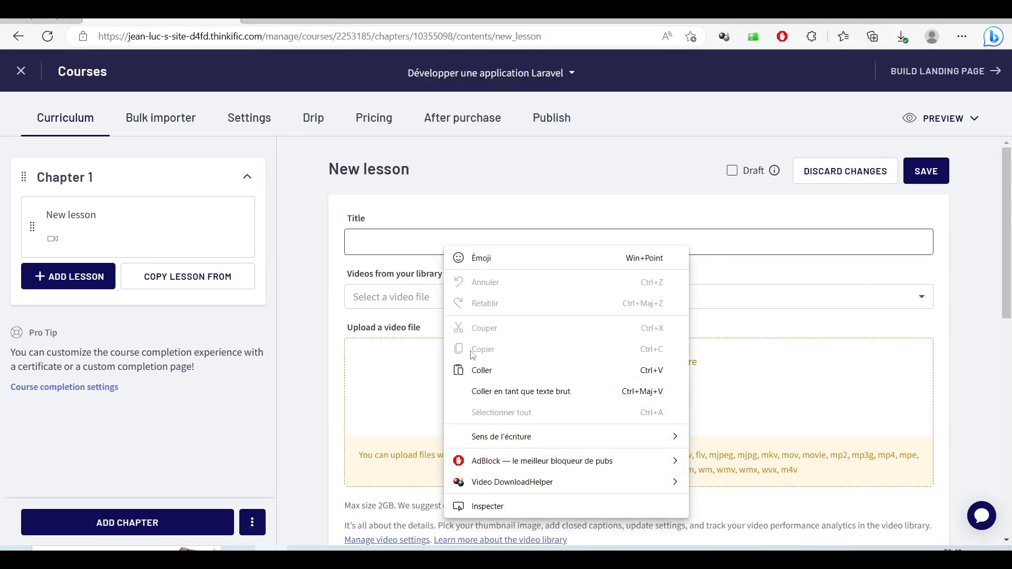
- Paste the video name as the lesson title and trim it to 'Installer Laragon sur Windows'
{"action": "left_click", "coordinate": [479, 369]}
{"action": "left_click", "coordinate": [368, 242]}
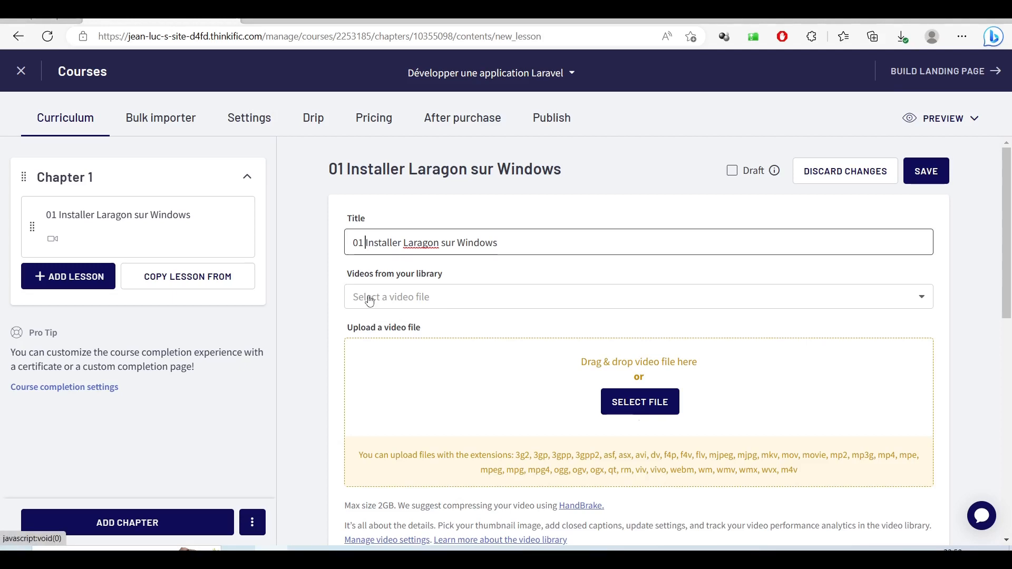
{"action": "key", "text": "BackSpace"}
{"action": "key", "text": "BackSpace"}
{"action": "key", "text": "BackSpace"}
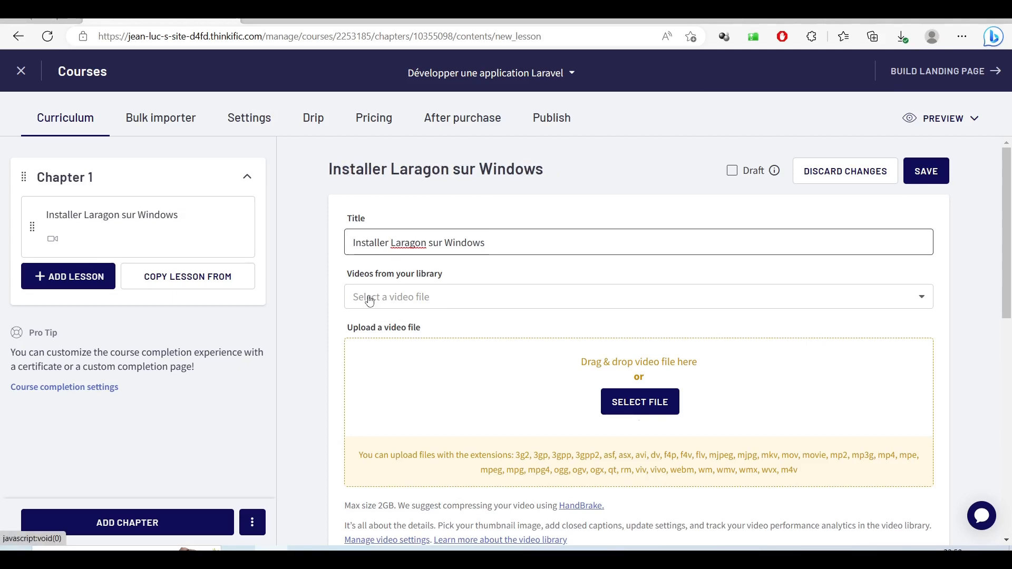
{"action": "left_click", "coordinate": [369, 297]}
{"action": "left_click", "coordinate": [369, 296]}
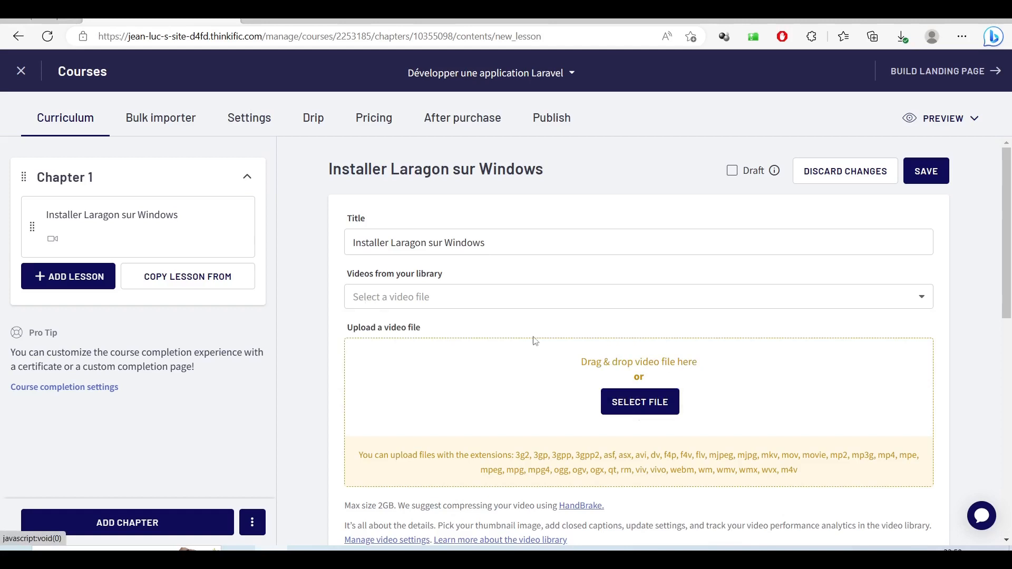
- Upload '01 Installer Laragon sur Windows.mp4' from the Formation en Laravel installation folder as the lesson video
{"action": "left_click", "coordinate": [641, 402]}
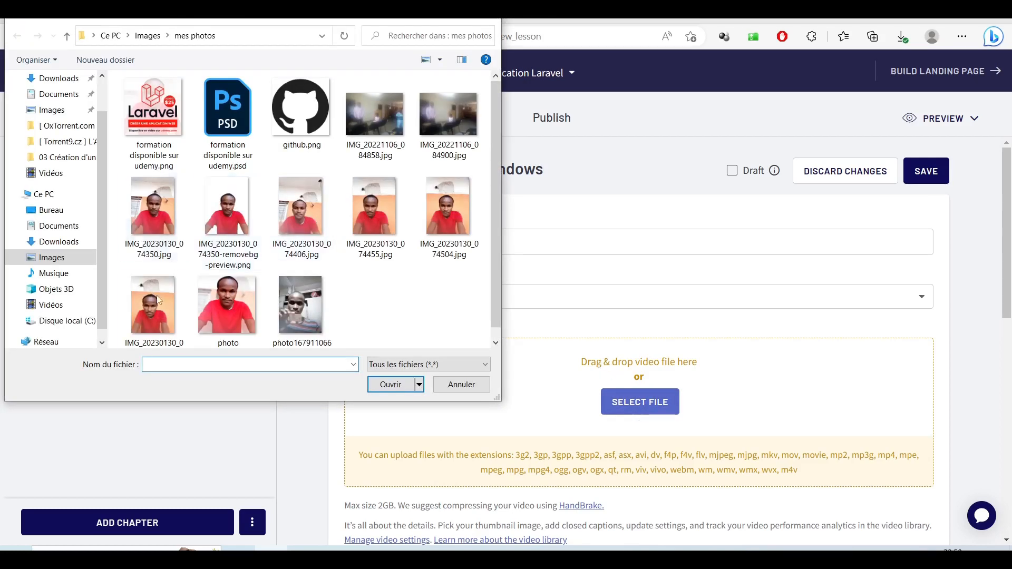
{"action": "left_click", "coordinate": [51, 305]}
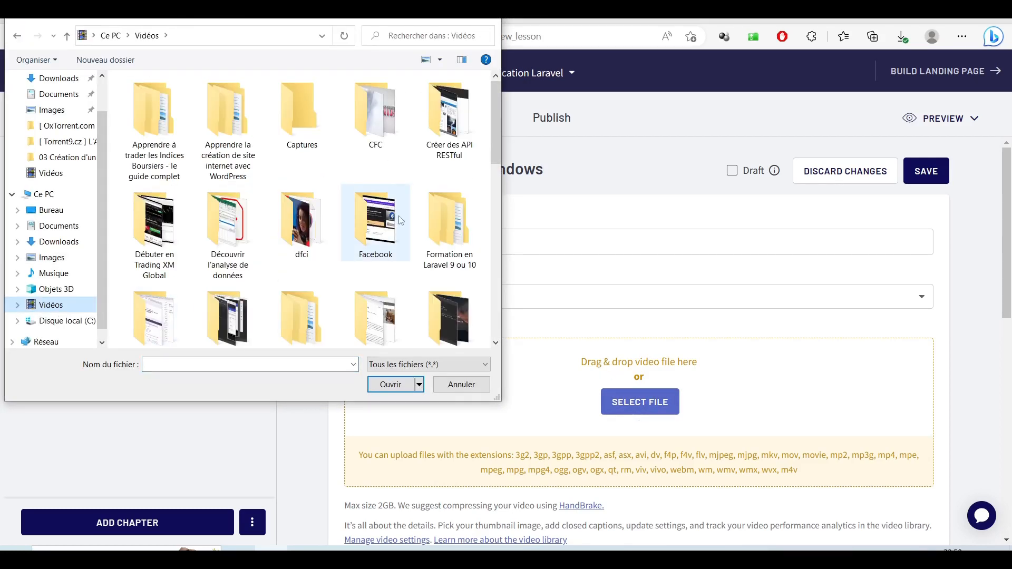
{"action": "double_click", "coordinate": [436, 224]}
{"action": "double_click", "coordinate": [178, 139]}
{"action": "left_click", "coordinate": [178, 139]}
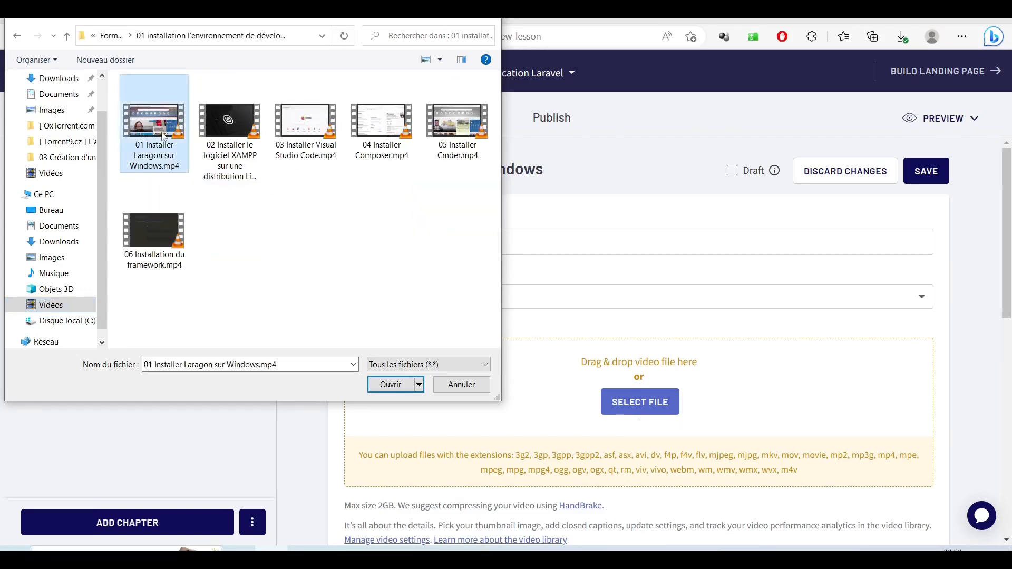
{"action": "left_click", "coordinate": [386, 386]}
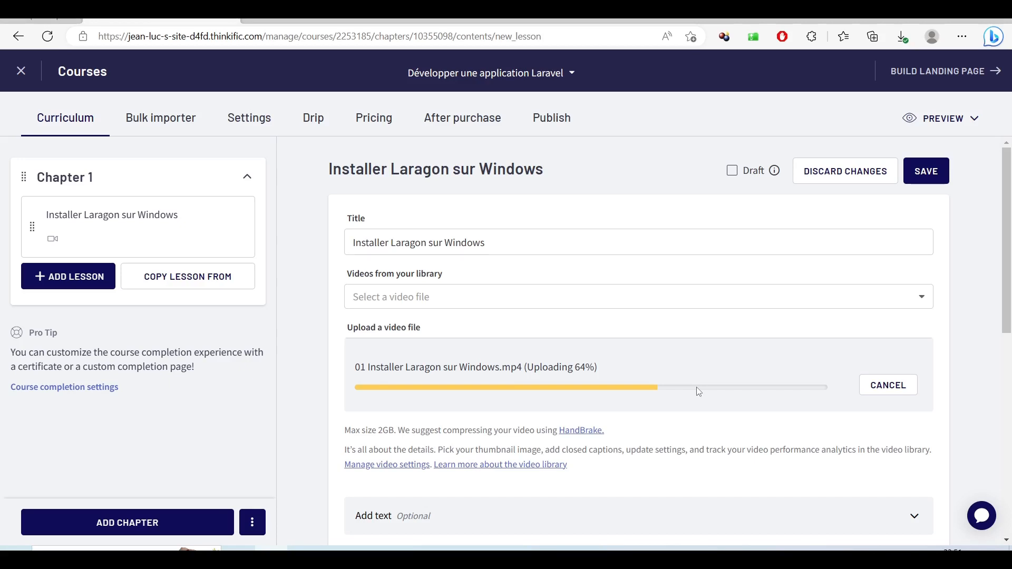
- Expand the optional lesson text area below the uploading video
{"action": "scroll", "coordinate": [678, 372], "scroll_direction": "down", "scroll_amount": 2}
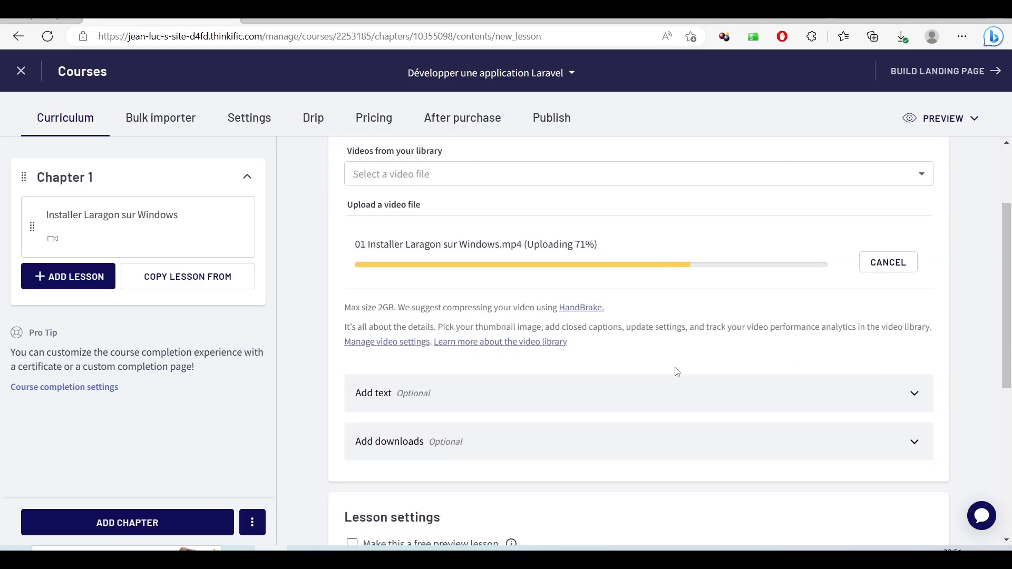
{"action": "left_click", "coordinate": [786, 389]}
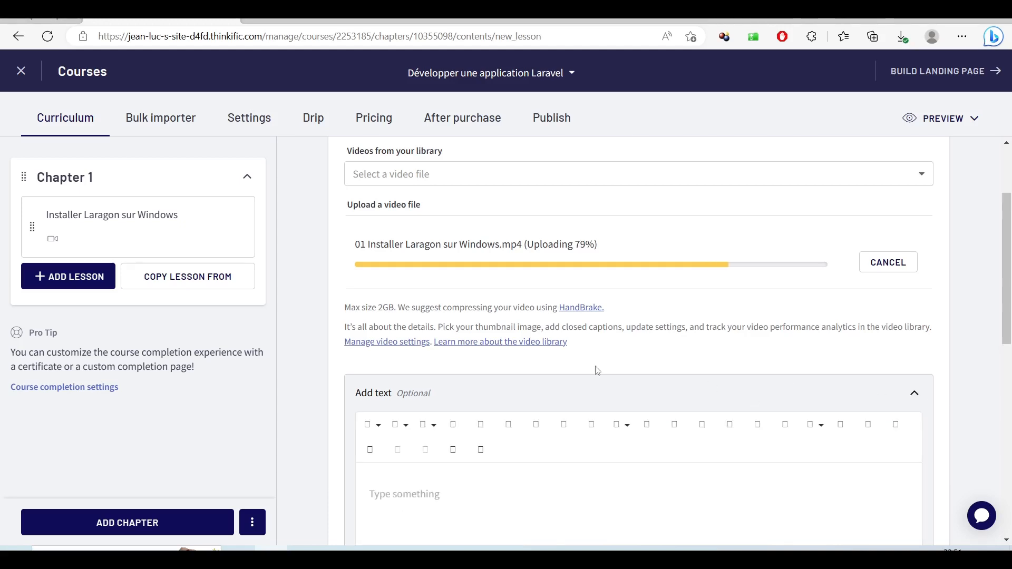
{"action": "scroll", "coordinate": [625, 354], "scroll_direction": "down", "scroll_amount": 2}
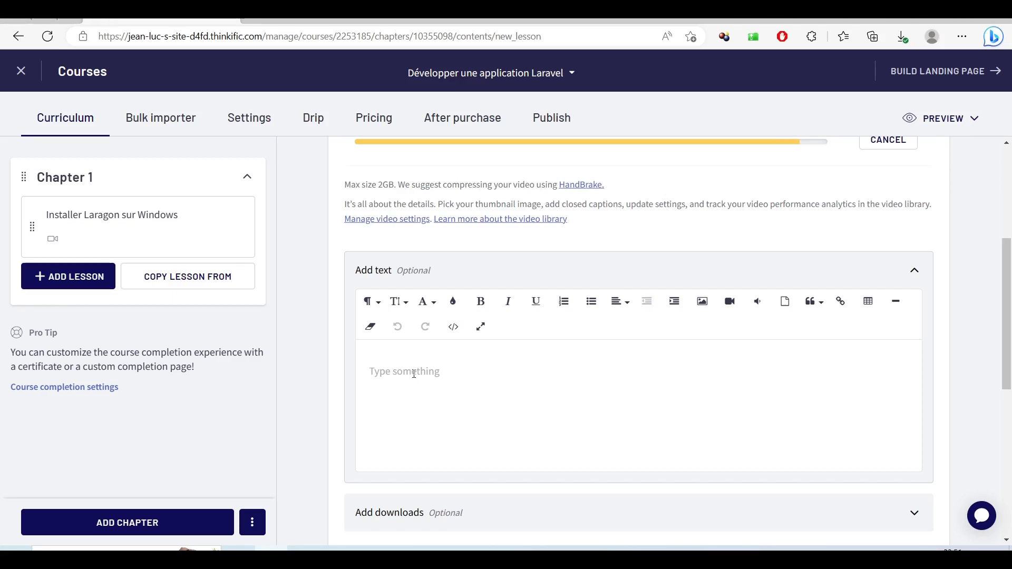
- Write the lesson text 'Dans cette vidéo, nous allons apprendre à installer Laragon.'
{"action": "left_click", "coordinate": [414, 374]}
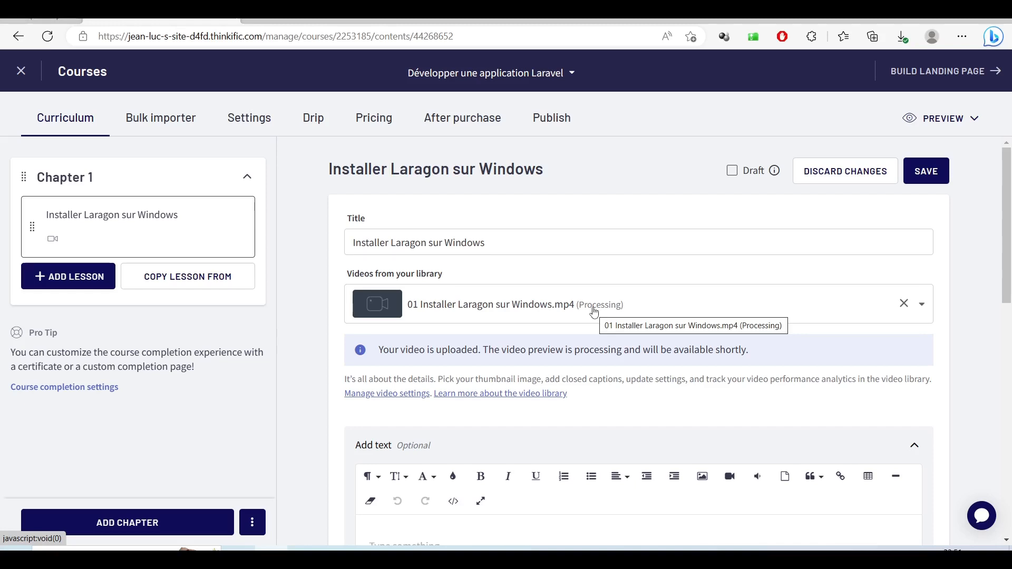
{"action": "scroll", "coordinate": [594, 312], "scroll_direction": "down", "scroll_amount": 3}
{"action": "left_click", "coordinate": [517, 375]}
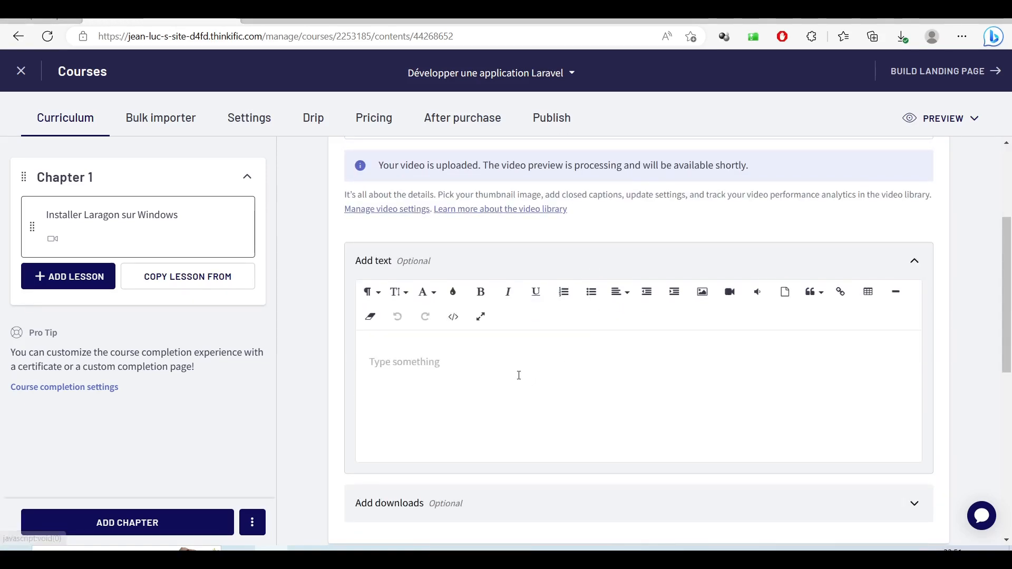
{"action": "type", "text": "Dans cet"}
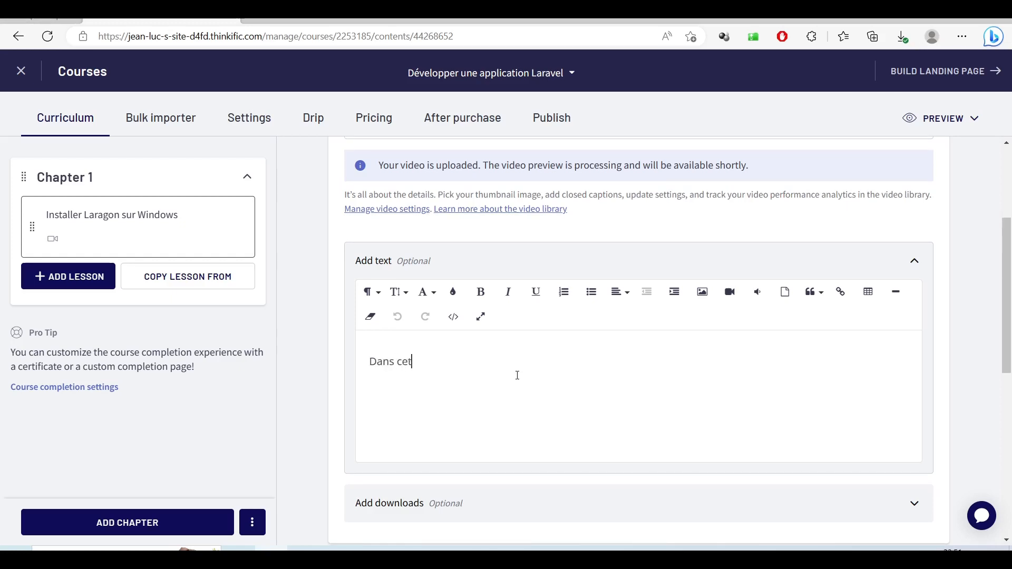
{"action": "type", "text": "te vidéo, nous allons a"}
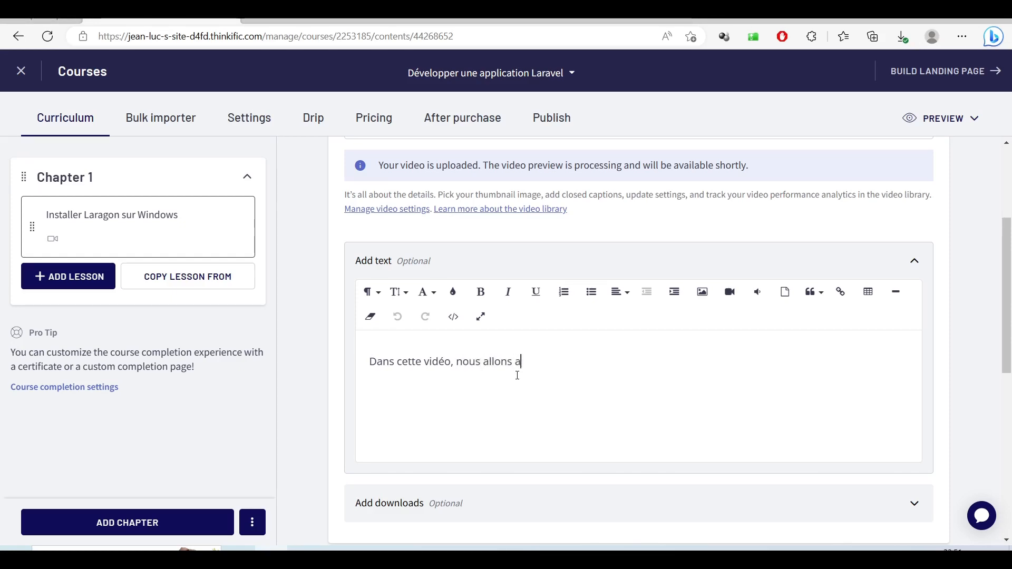
{"action": "type", "text": "pprendre à i"}
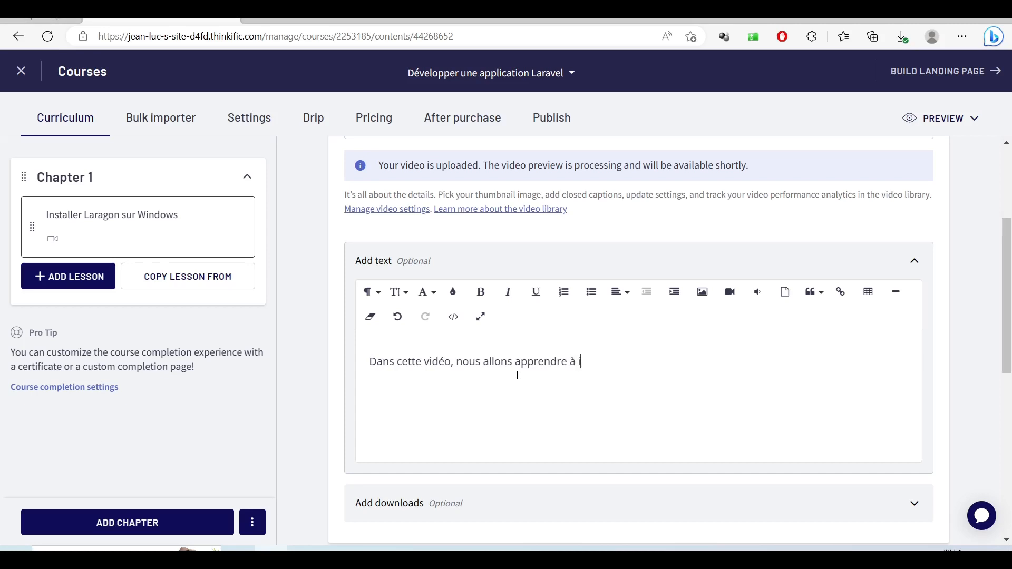
{"action": "type", "text": "nstaller Laragon afin"}
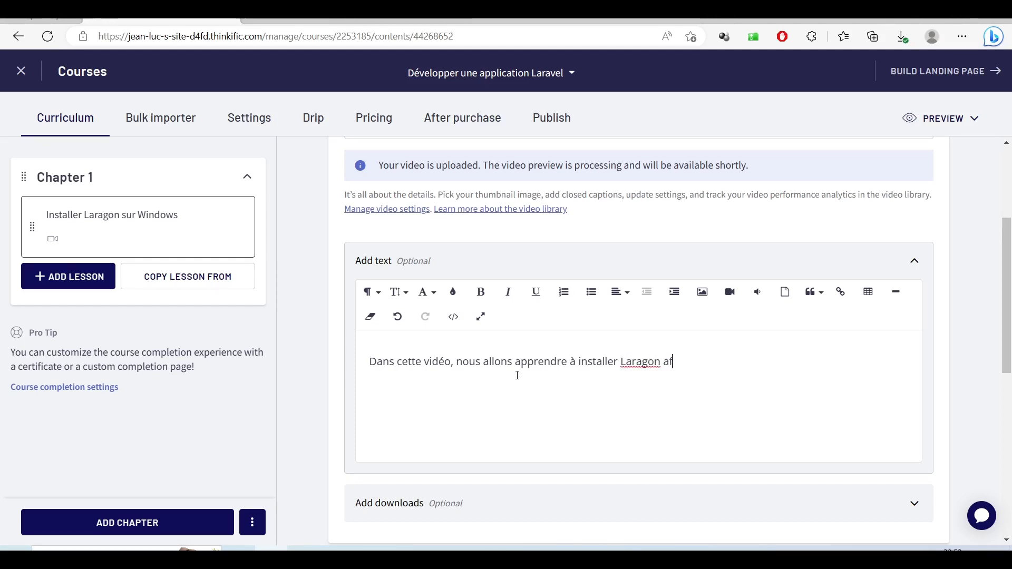
{"action": "key", "text": "BackSpace"}
{"action": "key", "text": "BackSpace"}
{"action": "key", "text": "BackSpace"}
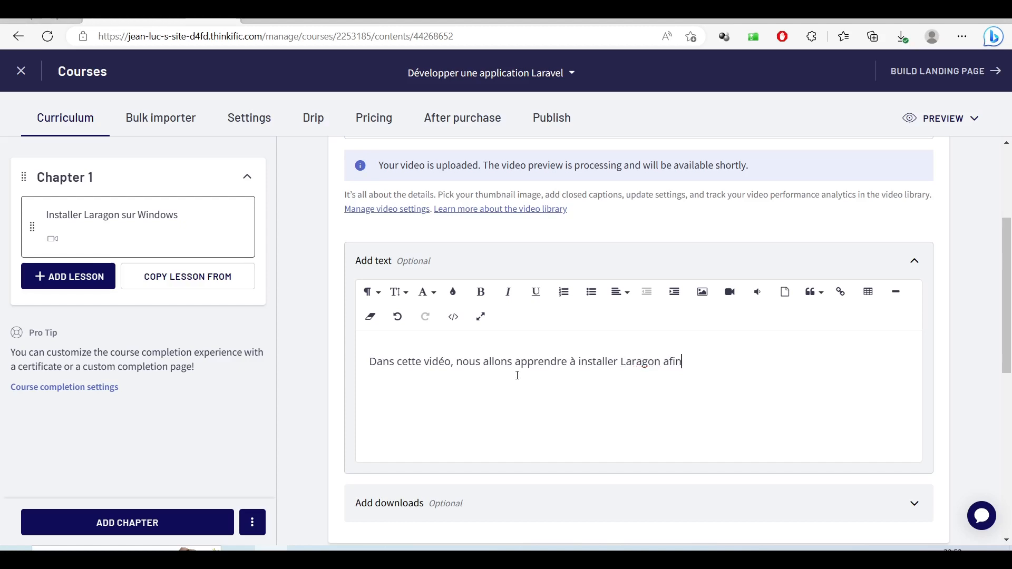
{"action": "type", "text": "vant comm"}
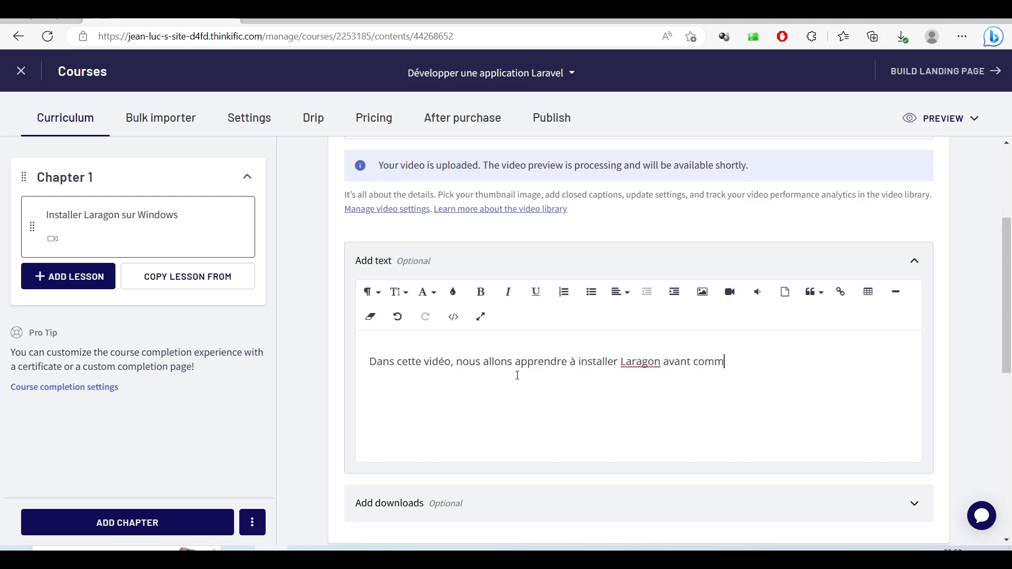
{"action": "type", "text": "encer notre f"}
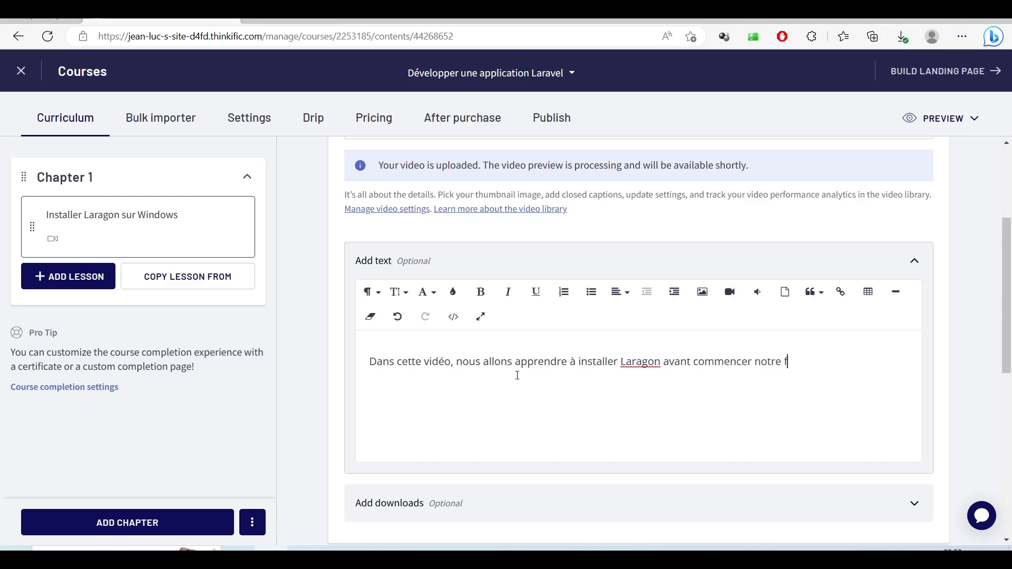
{"action": "type", "text": "orma"}
{"action": "key", "text": "BackSpace"}
{"action": "key", "text": "BackSpace"}
{"action": "key", "text": "BackSpace"}
{"action": "key", "text": "BackSpace"}
{"action": "key", "text": "BackSpace"}
{"action": "key", "text": "BackSpace"}
{"action": "key", "text": "BackSpace"}
{"action": "key", "text": "BackSpace"}
{"action": "key", "text": "BackSpace"}
{"action": "key", "text": "BackSpace"}
{"action": "key", "text": "BackSpace"}
{"action": "key", "text": "BackSpace"}
{"action": "key", "text": "BackSpace"}
{"action": "key", "text": "BackSpace"}
{"action": "key", "text": "BackSpace"}
{"action": "key", "text": "BackSpace"}
{"action": "key", "text": "BackSpace"}
{"action": "key", "text": "BackSpace"}
{"action": "key", "text": "BackSpace"}
{"action": "key", "text": "BackSpace"}
{"action": "type", "text": "n"}
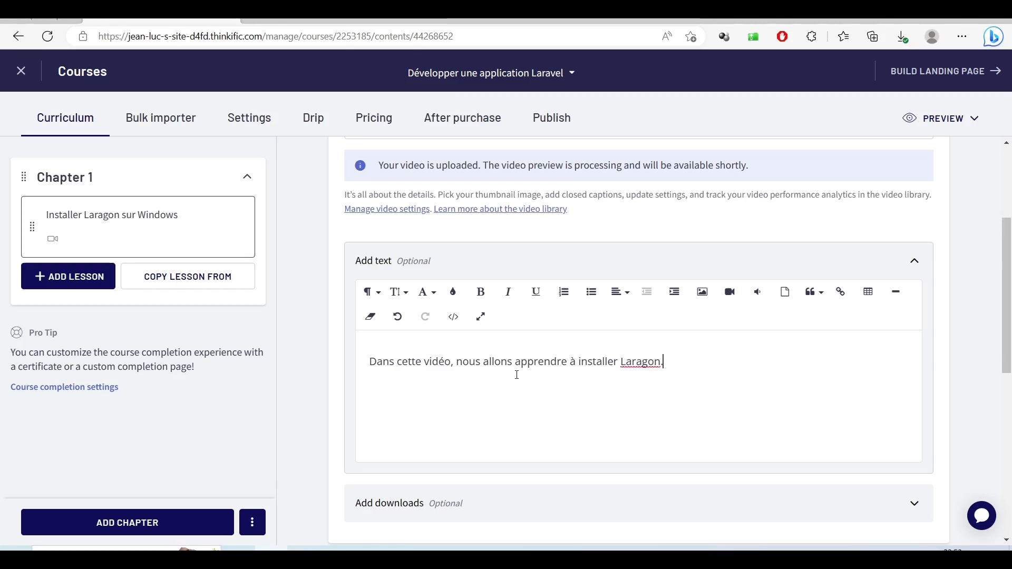
{"action": "scroll", "coordinate": [517, 375], "scroll_direction": "down", "scroll_amount": 3}
{"action": "scroll", "coordinate": [545, 354], "scroll_direction": "down", "scroll_amount": 1}
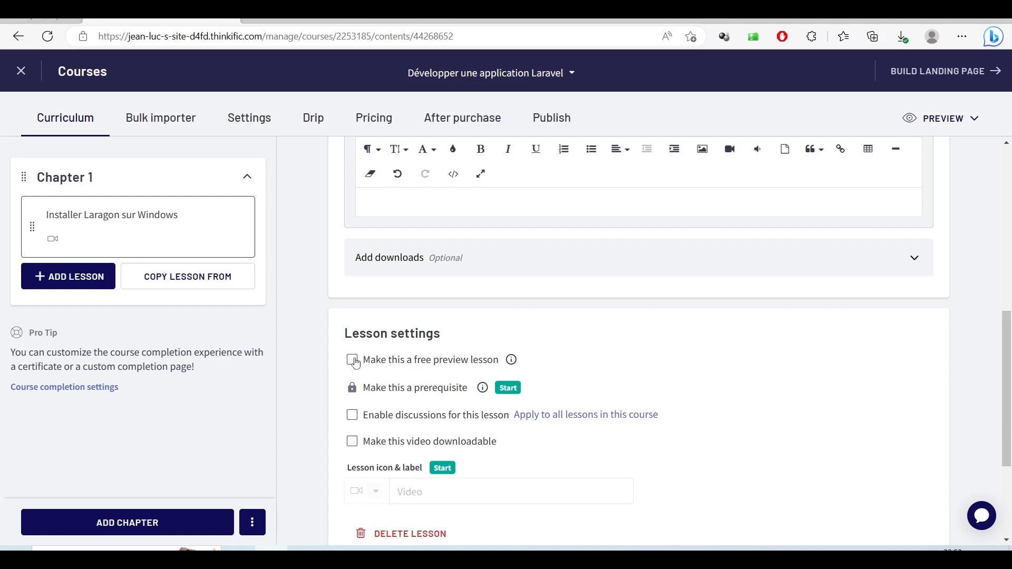
{"action": "left_click", "coordinate": [437, 365]}
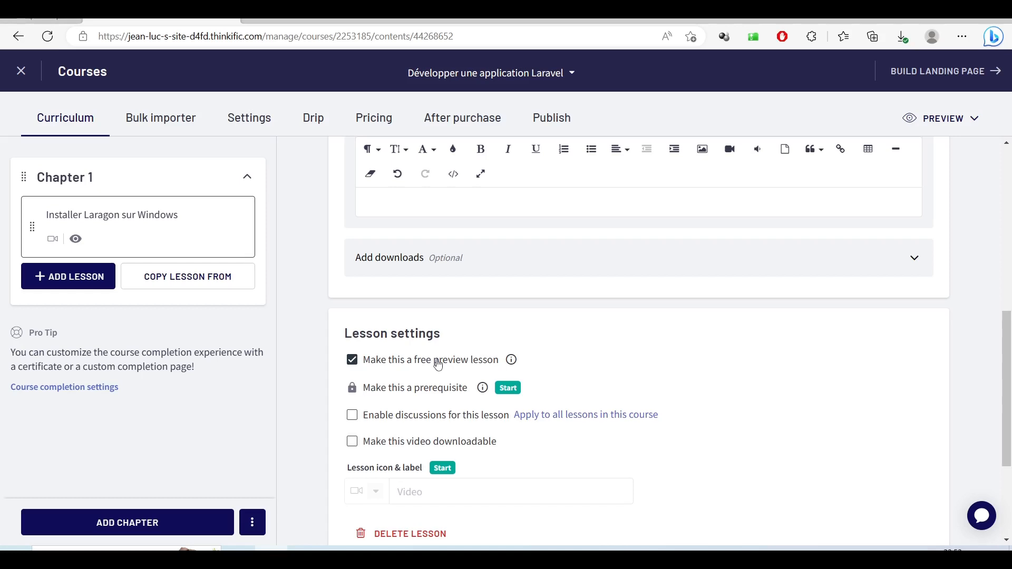
{"action": "scroll", "coordinate": [635, 432], "scroll_direction": "down", "scroll_amount": 2}
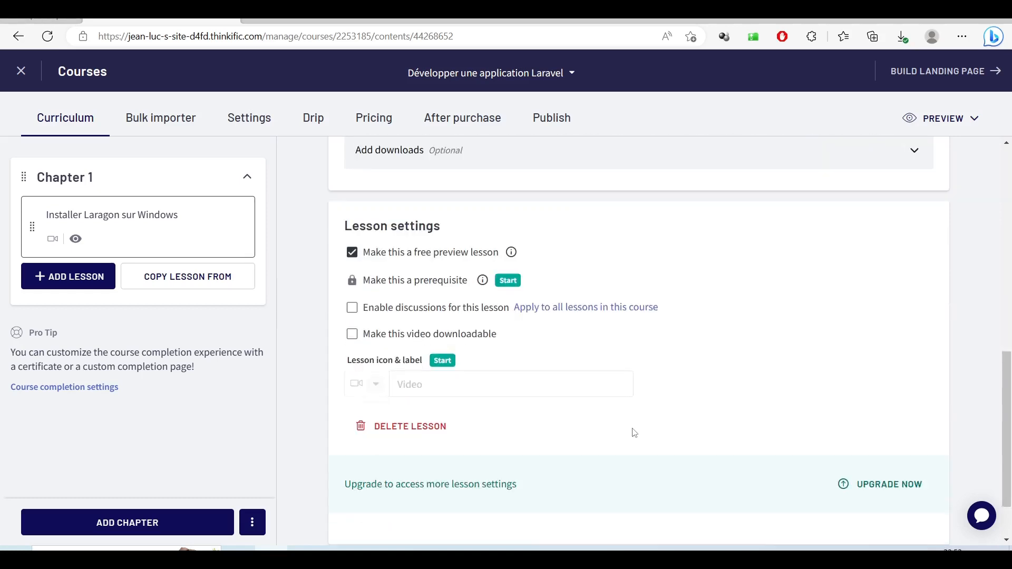
{"action": "scroll", "coordinate": [632, 432], "scroll_direction": "down", "scroll_amount": 2}
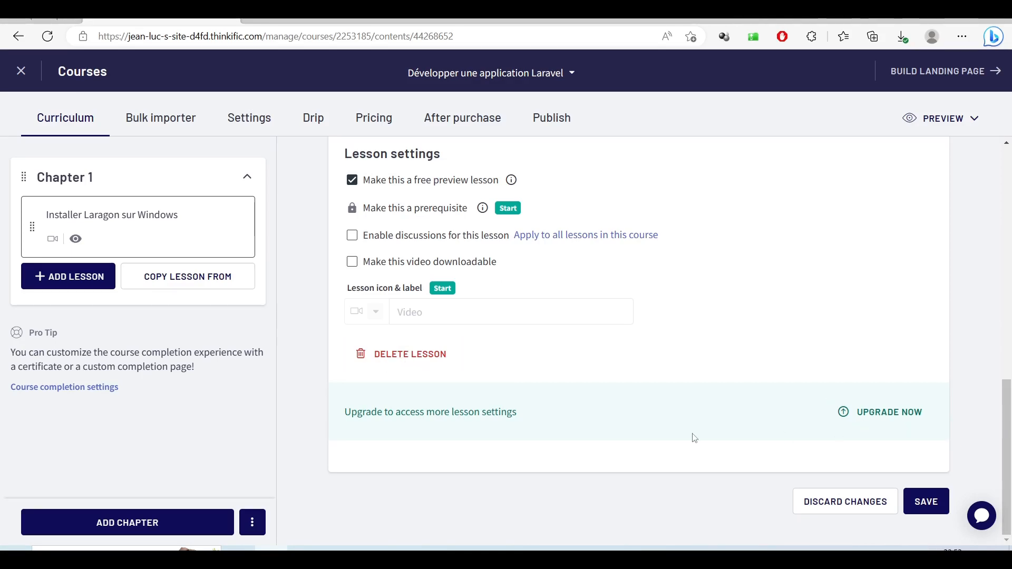
{"action": "scroll", "coordinate": [876, 430], "scroll_direction": "up", "scroll_amount": 8}
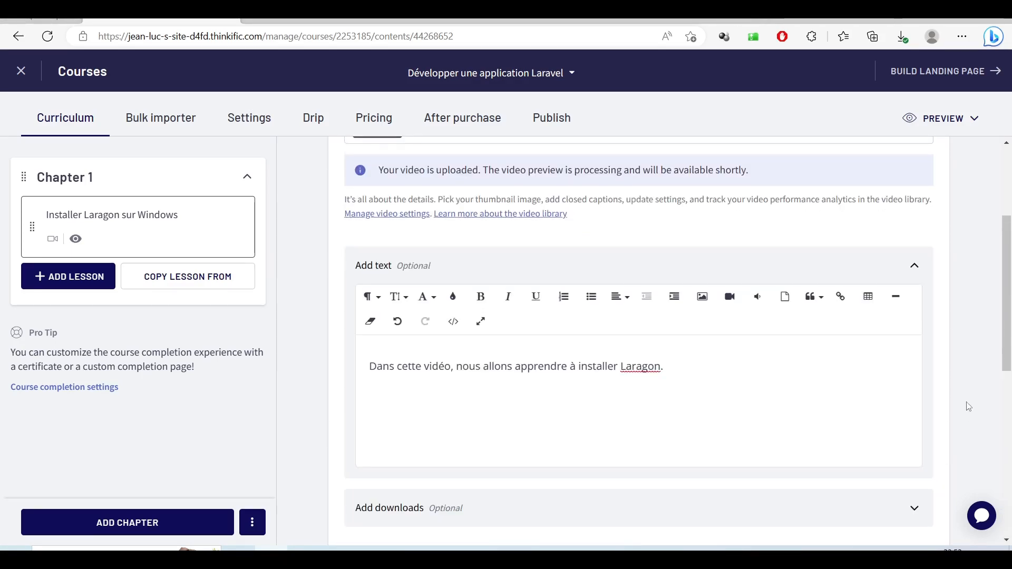
{"action": "scroll", "coordinate": [969, 406], "scroll_direction": "up", "scroll_amount": 2}
{"action": "scroll", "coordinate": [969, 407], "scroll_direction": "down", "scroll_amount": 3}
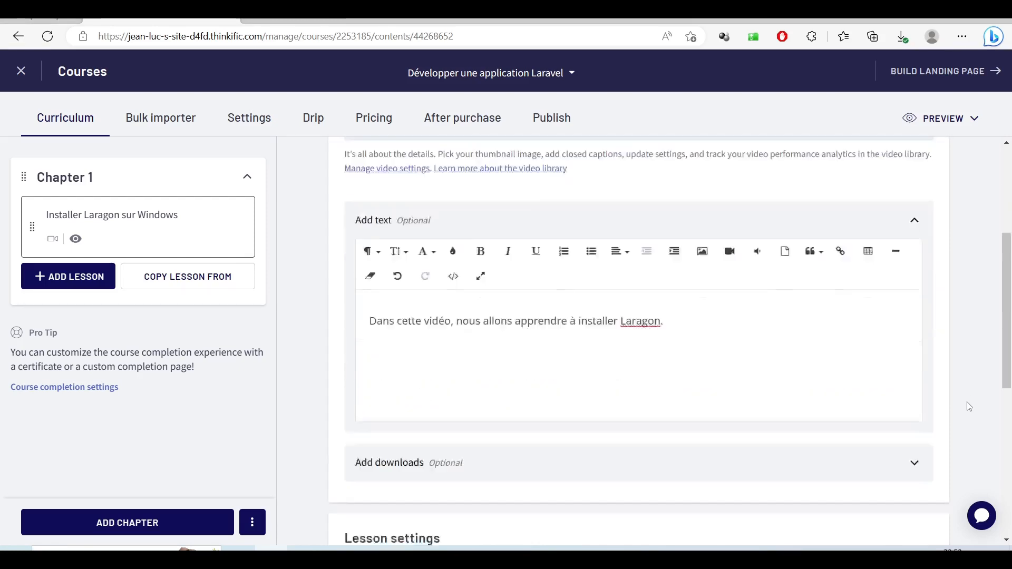
{"action": "scroll", "coordinate": [969, 406], "scroll_direction": "down", "scroll_amount": 7}
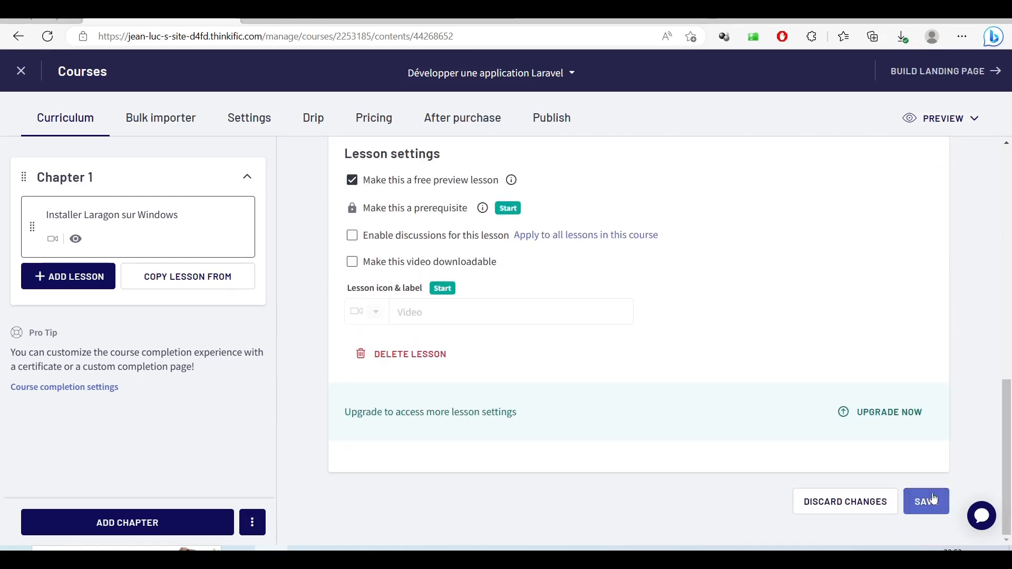
{"action": "left_click", "coordinate": [932, 500]}
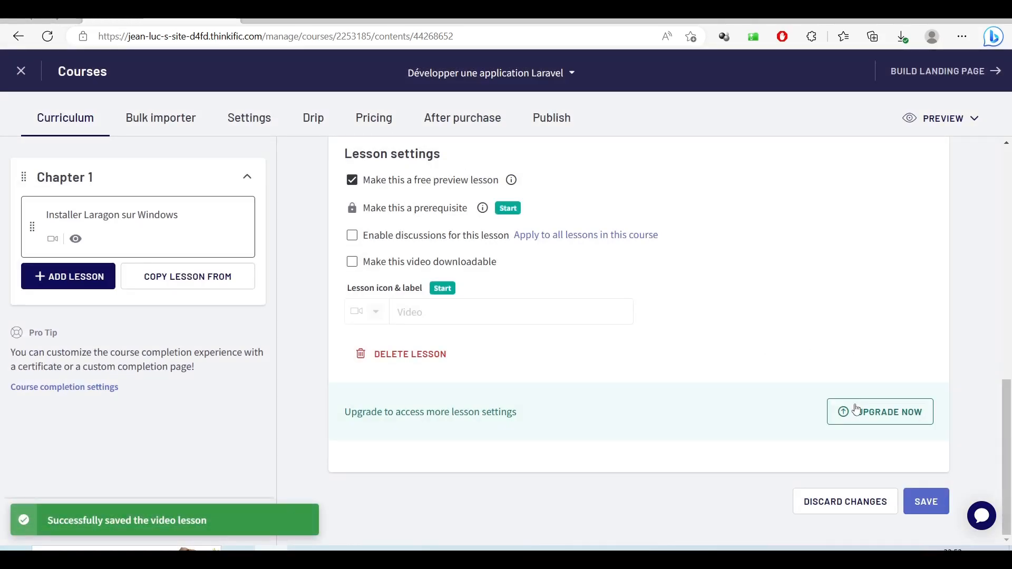
{"action": "scroll", "coordinate": [856, 409], "scroll_direction": "up", "scroll_amount": 5}
{"action": "scroll", "coordinate": [855, 406], "scroll_direction": "up", "scroll_amount": 2}
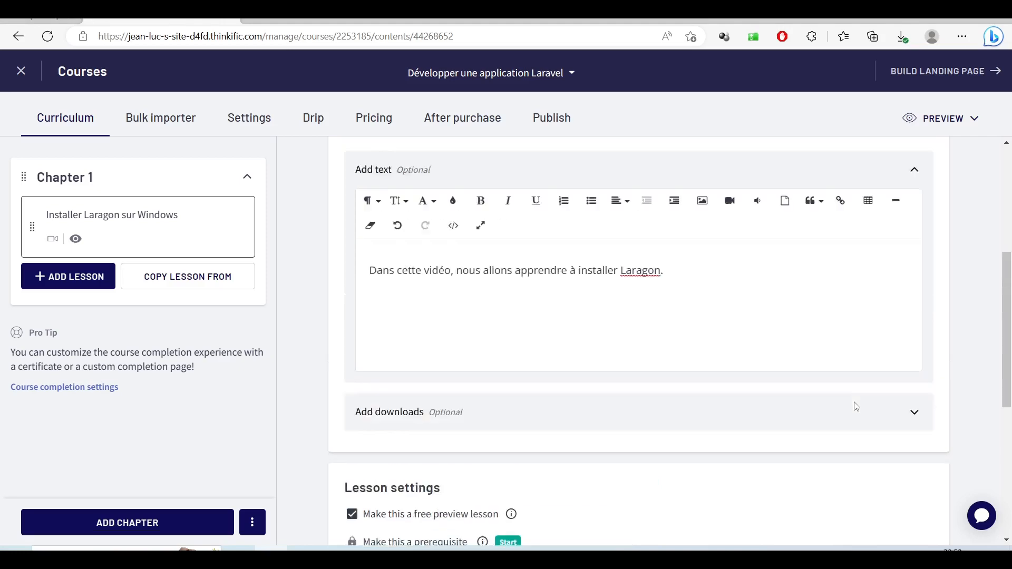
{"action": "scroll", "coordinate": [856, 407], "scroll_direction": "up", "scroll_amount": 3}
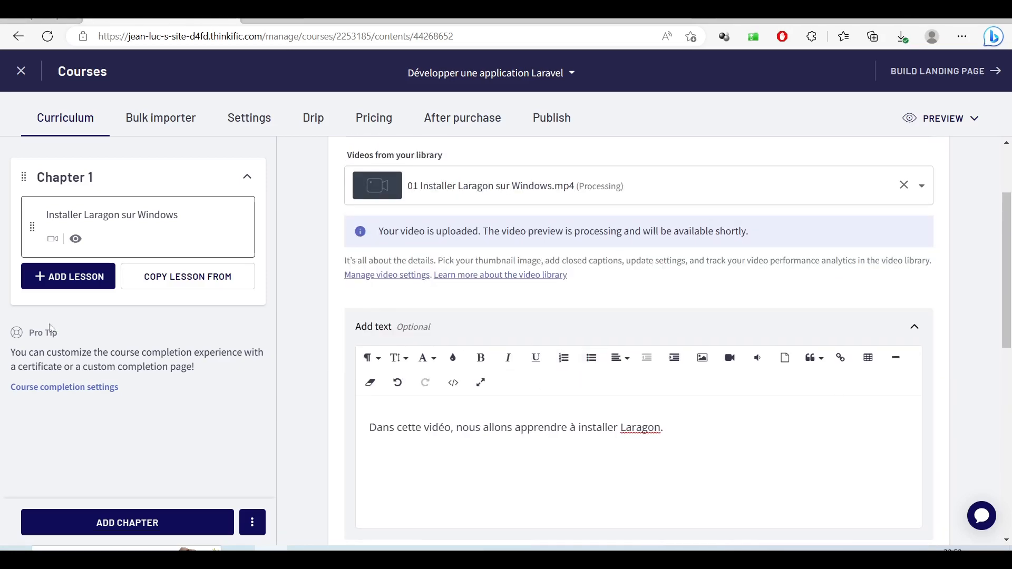
- Add a second Chapter 1 video lesson titled 'Installation de Xampp sur Linux'
{"action": "left_click", "coordinate": [64, 283]}
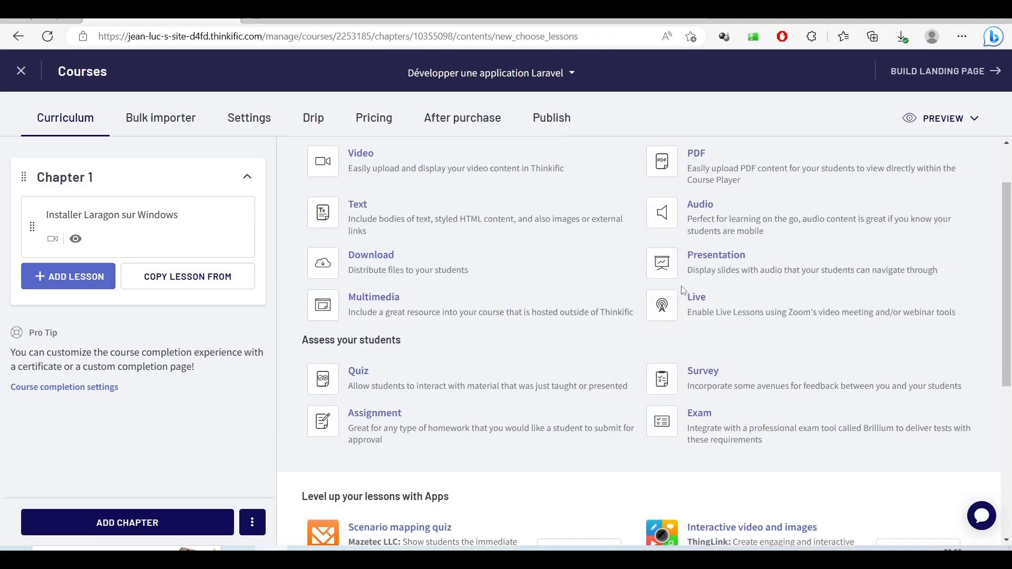
{"action": "left_click", "coordinate": [418, 174]}
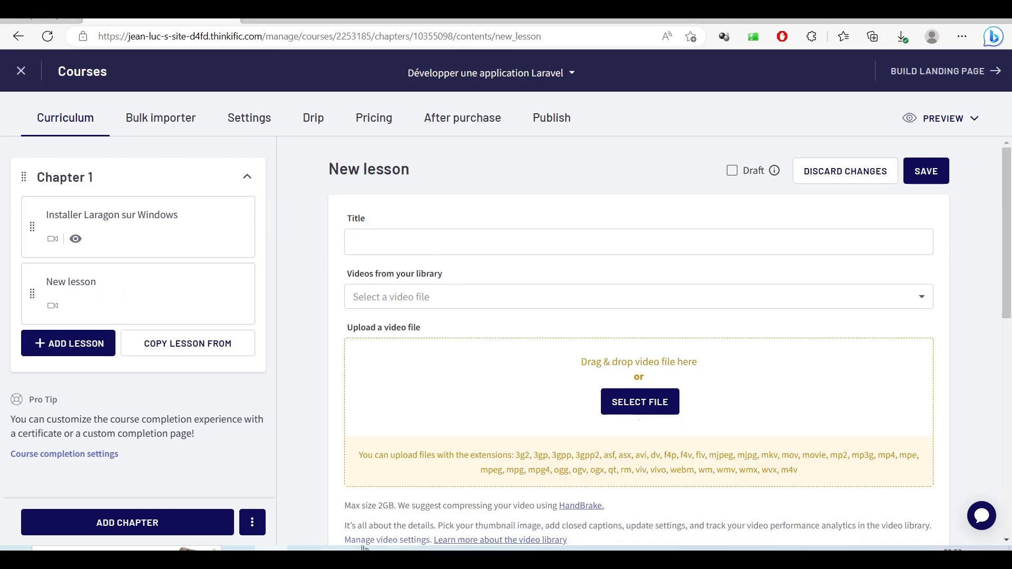
{"action": "mouse_move", "coordinate": [309, 550]}
{"action": "left_click", "coordinate": [335, 507]}
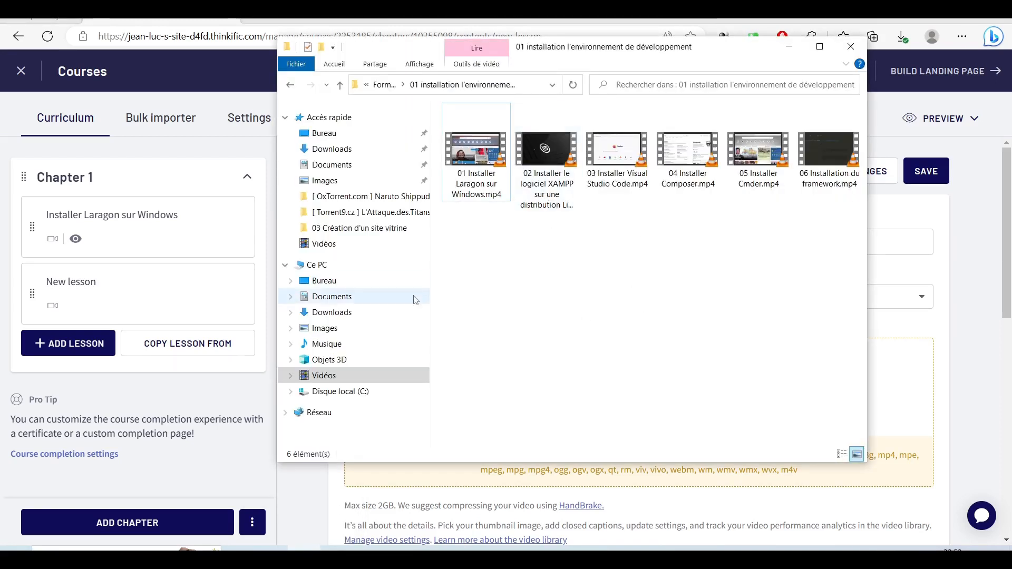
{"action": "left_click", "coordinate": [430, 19]}
{"action": "left_click", "coordinate": [438, 249]}
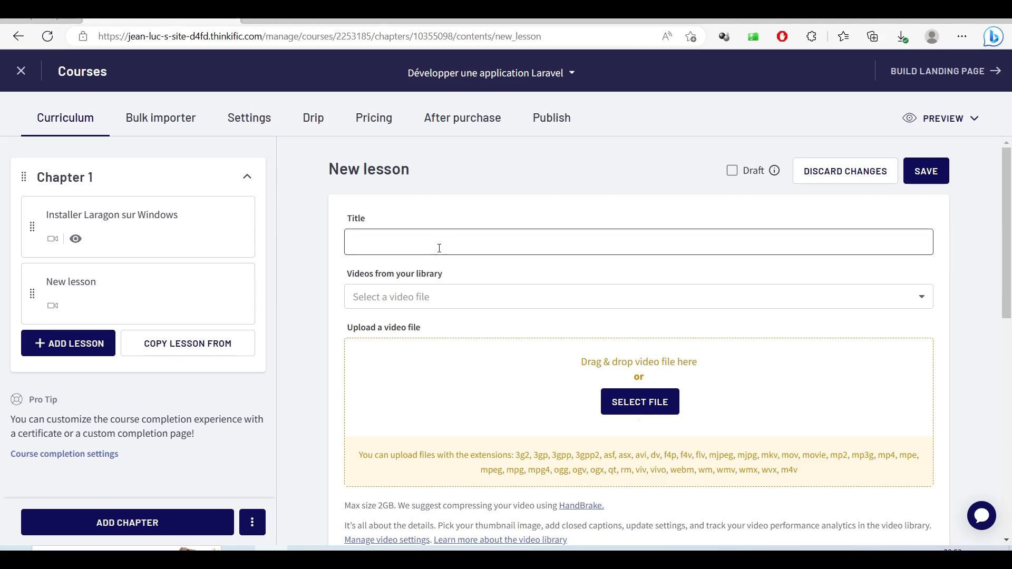
{"action": "type", "text": "Installation de Xampp sur Linux"}
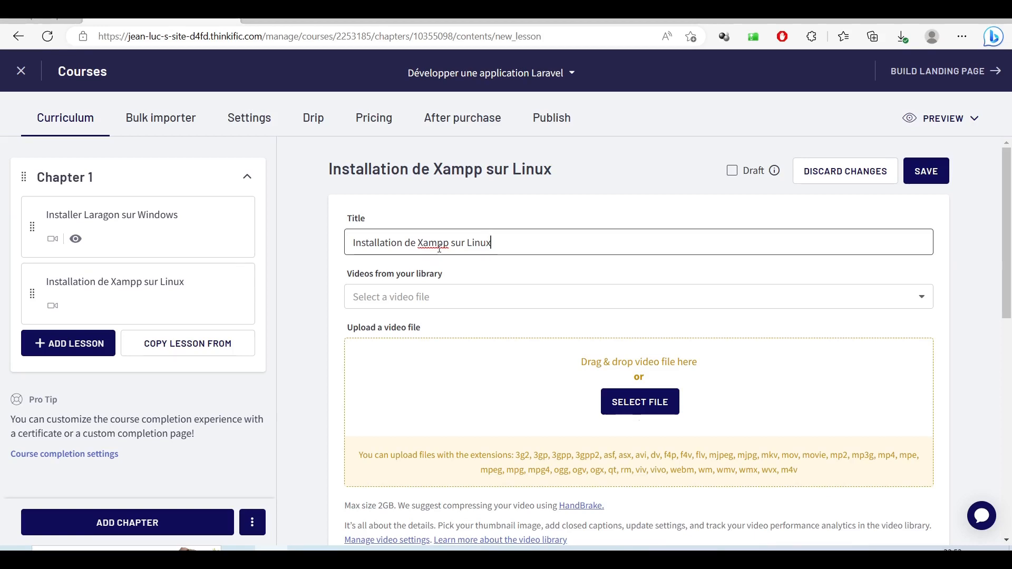
- Select the '02 Installer le logiciel XAMPP' Linux video for upload to this lesson
{"action": "left_click", "coordinate": [642, 405]}
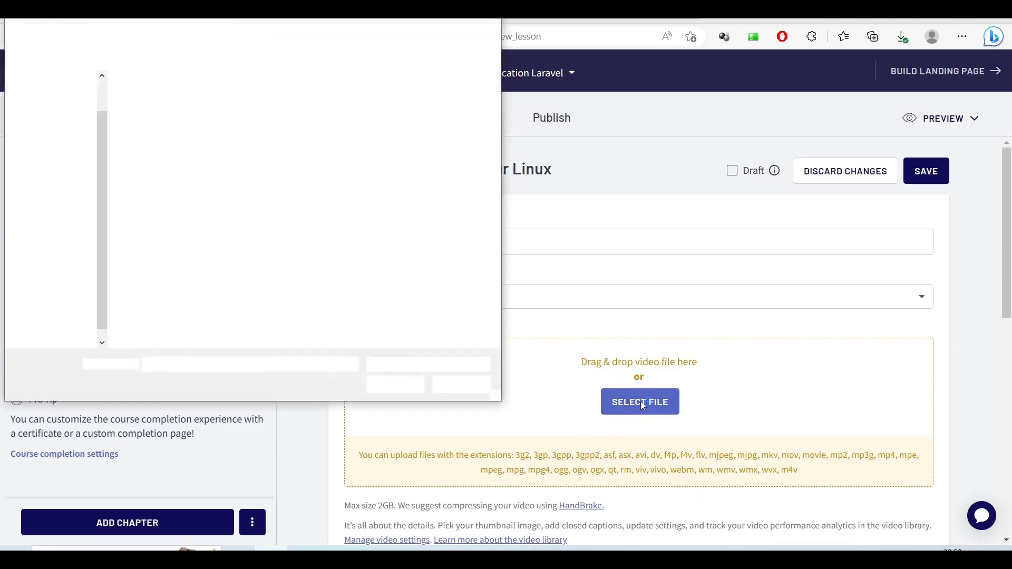
{"action": "left_click", "coordinate": [229, 139]}
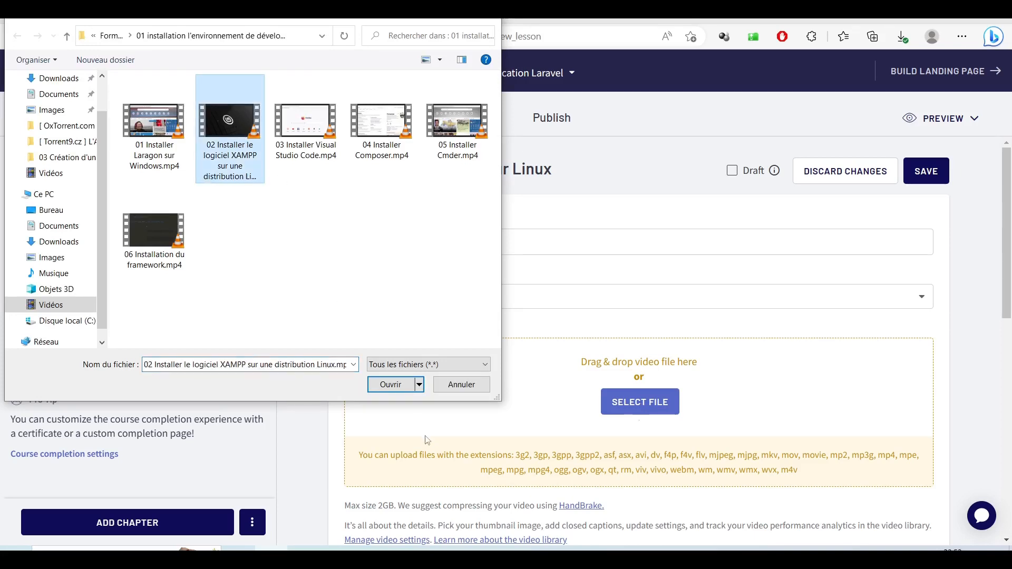
{"action": "left_click", "coordinate": [392, 385]}
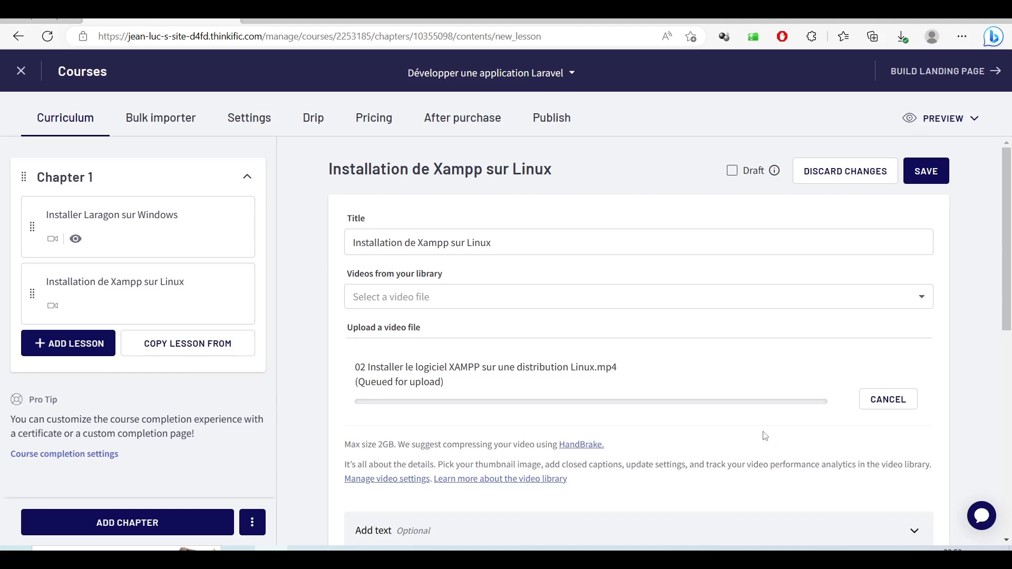
- Add the lesson text 'Dans cette vidéo, nous allons parler de comment installer Xampp sur une distribution Linux'
{"action": "scroll", "coordinate": [764, 436], "scroll_direction": "down", "scroll_amount": 2}
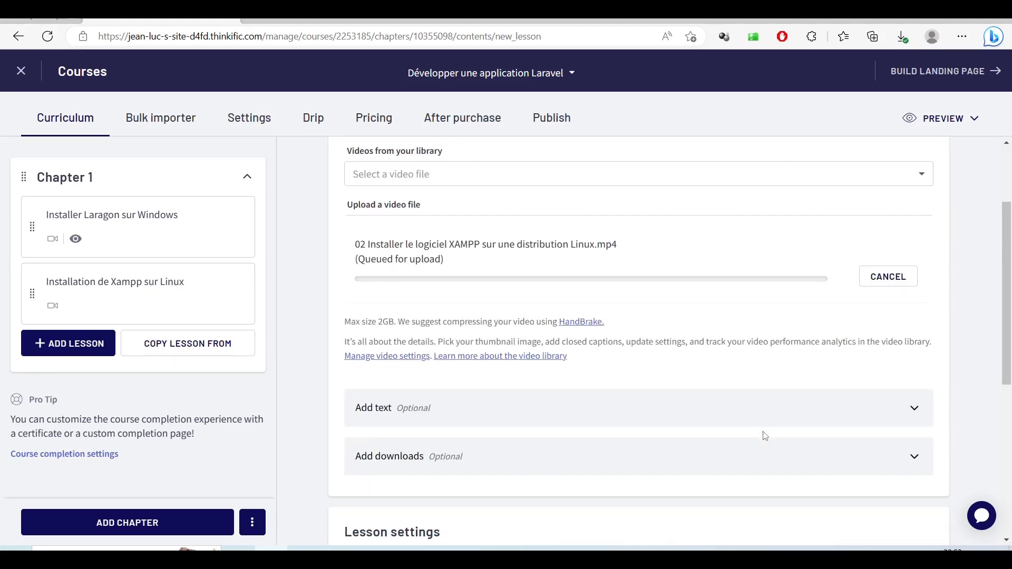
{"action": "scroll", "coordinate": [765, 435], "scroll_direction": "down", "scroll_amount": 2}
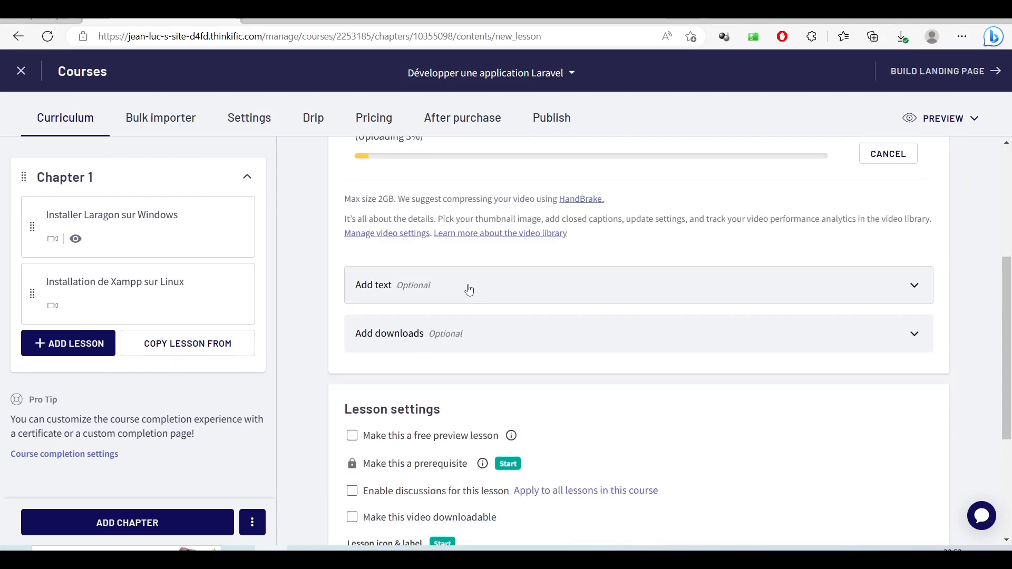
{"action": "left_click", "coordinate": [468, 291]}
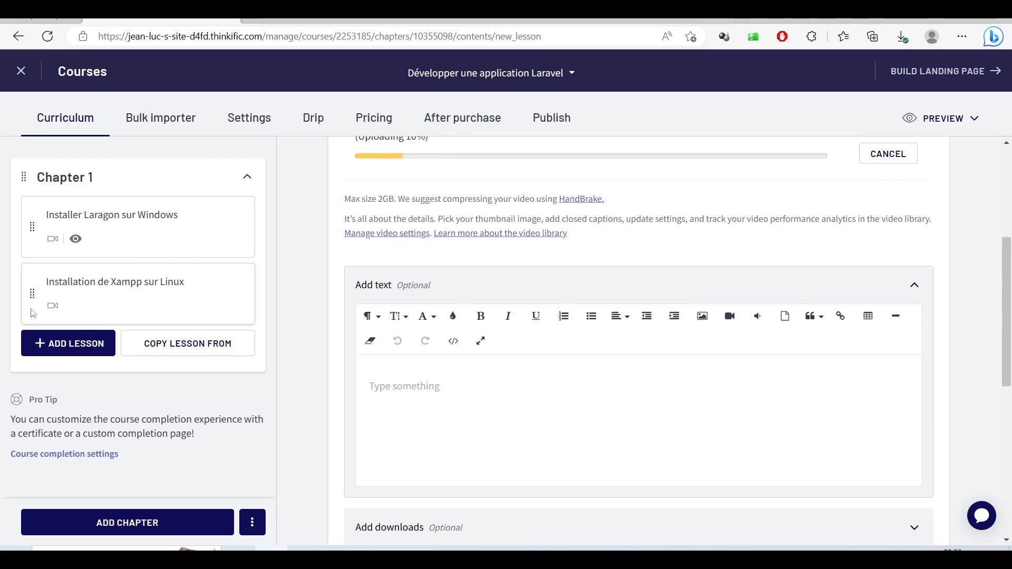
{"action": "scroll", "coordinate": [444, 296], "scroll_direction": "up", "scroll_amount": 3}
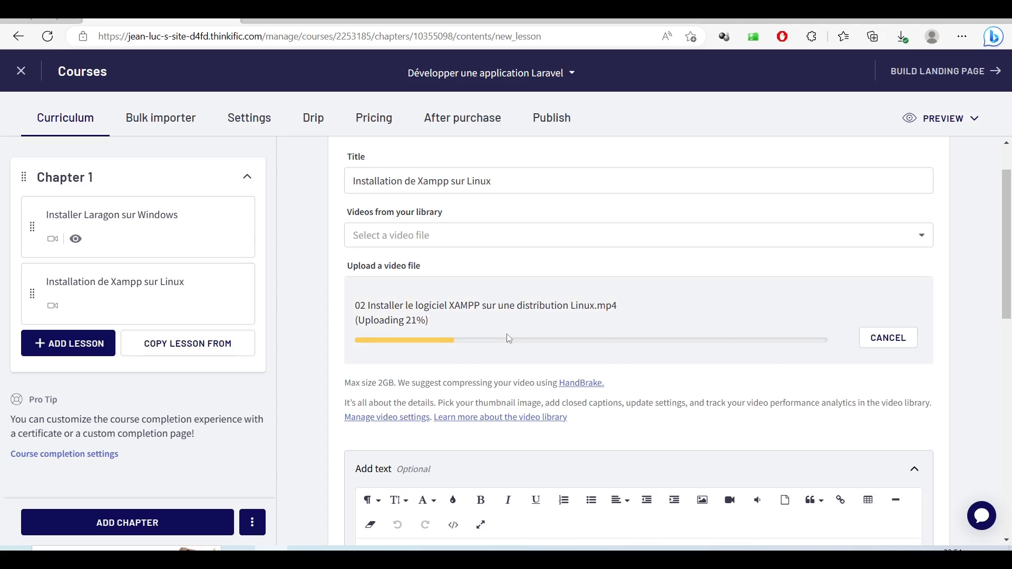
{"action": "scroll", "coordinate": [450, 309], "scroll_direction": "down", "scroll_amount": 5}
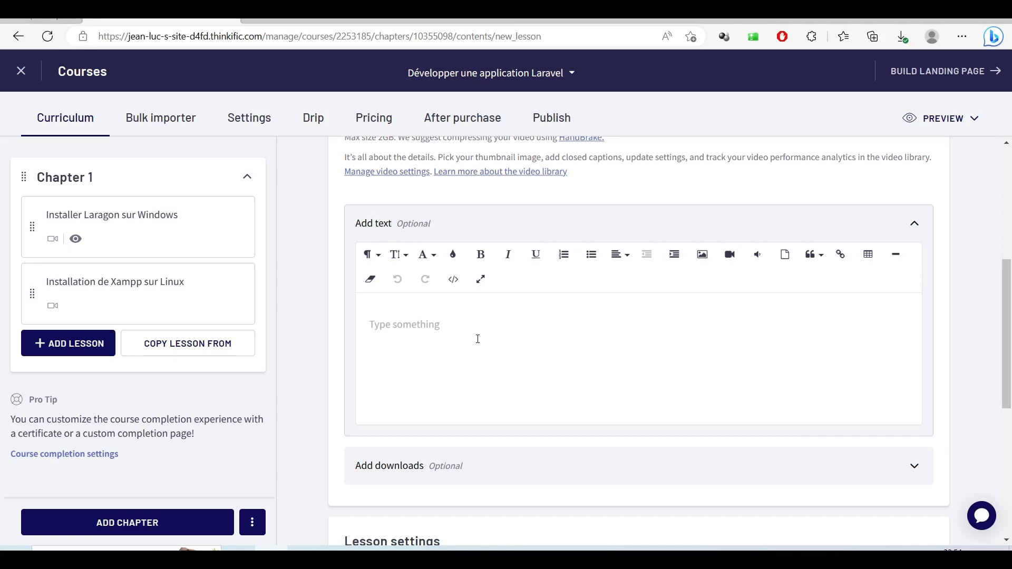
{"action": "left_click", "coordinate": [478, 339]}
{"action": "type", "text": "Dans"}
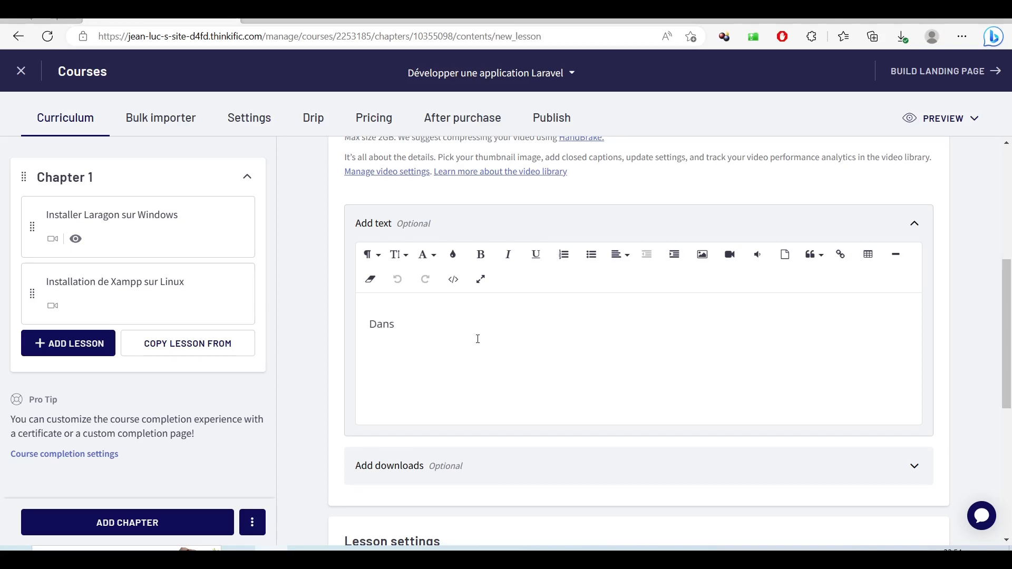
{"action": "type", "text": "cette vidéo, nous allons parler de comment installer Xampp sur une distribution Linux."}
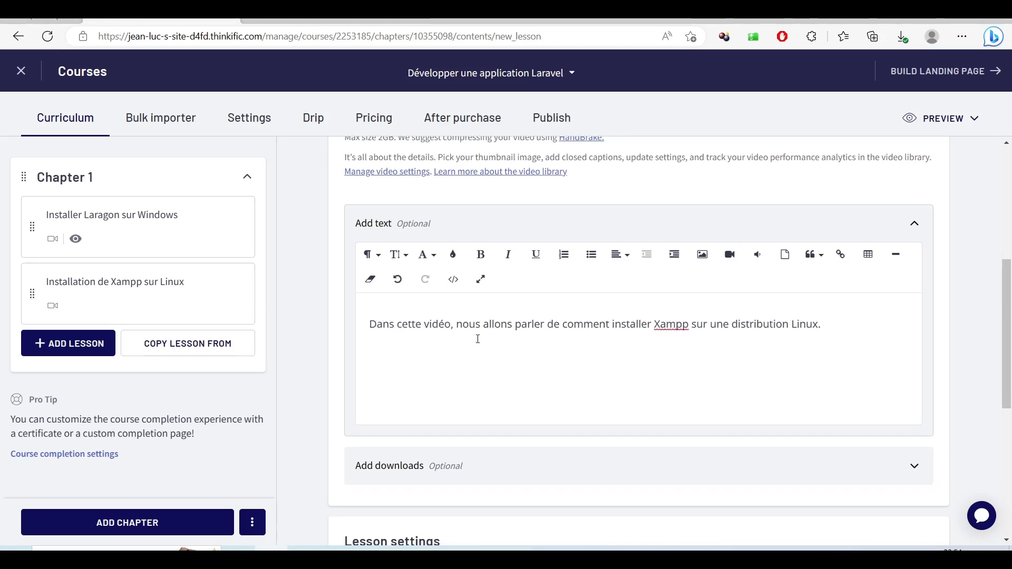
- Make the Xampp lesson a free preview lesson and bring up the course preview options
{"action": "scroll", "coordinate": [477, 339], "scroll_direction": "down", "scroll_amount": 5}
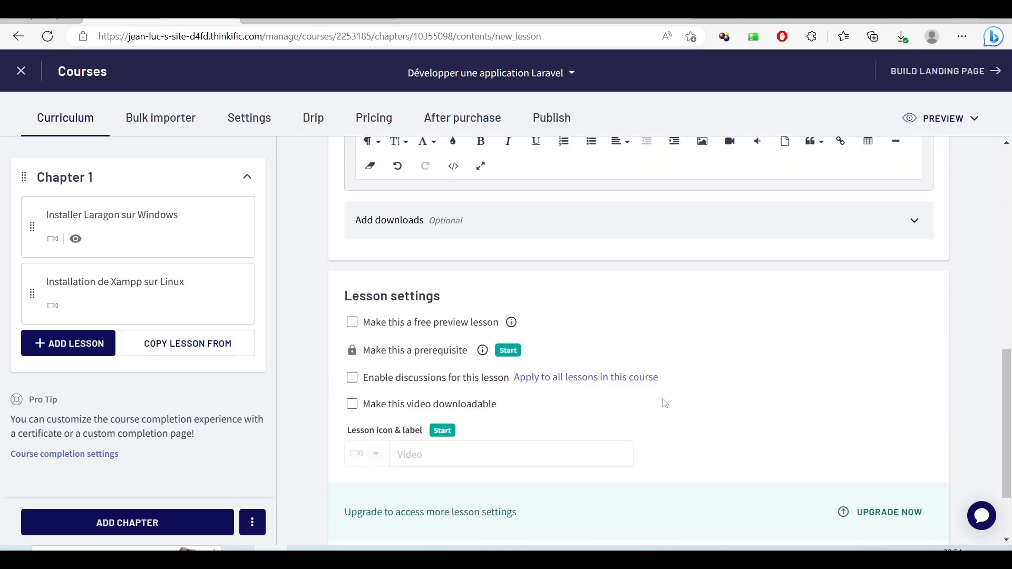
{"action": "left_click", "coordinate": [412, 331]}
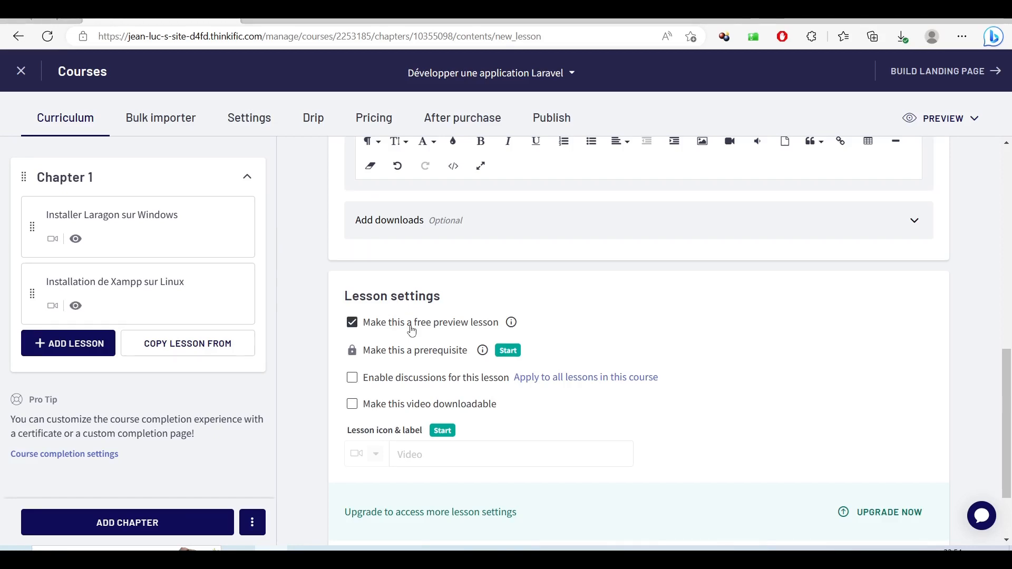
{"action": "scroll", "coordinate": [704, 345], "scroll_direction": "up", "scroll_amount": 6}
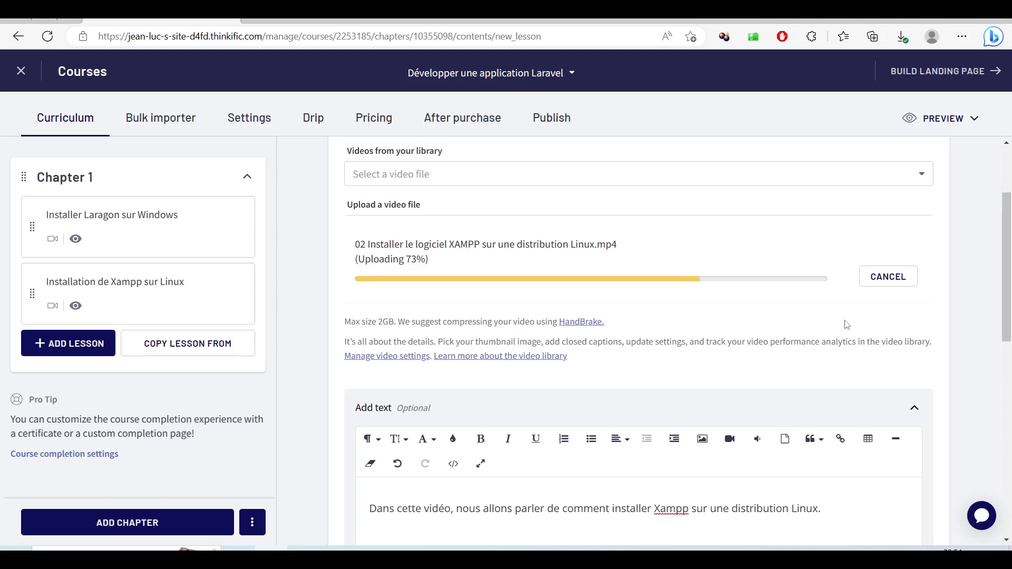
{"action": "scroll", "coordinate": [846, 325], "scroll_direction": "up", "scroll_amount": 1}
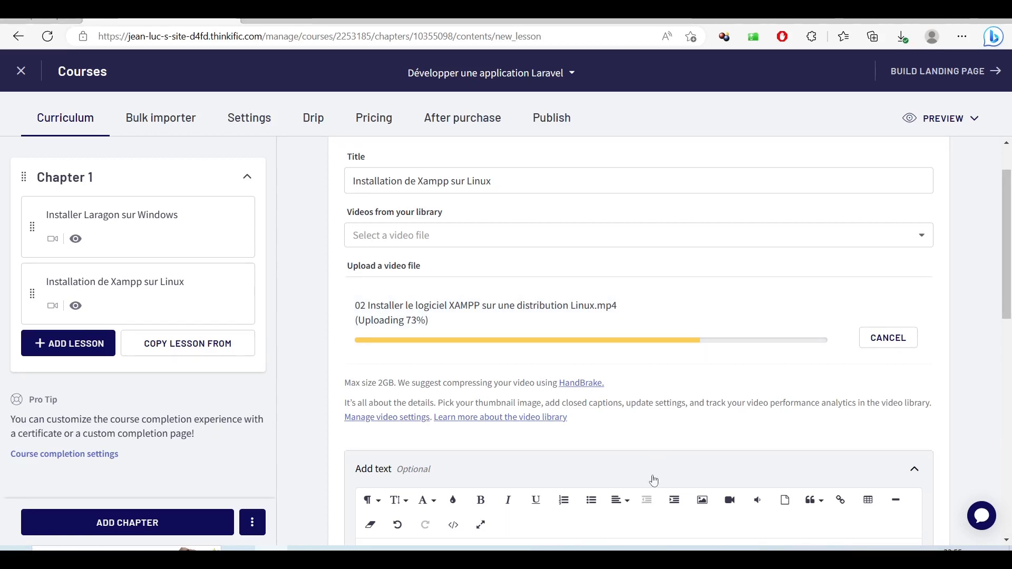
{"action": "scroll", "coordinate": [726, 415], "scroll_direction": "down", "scroll_amount": 7}
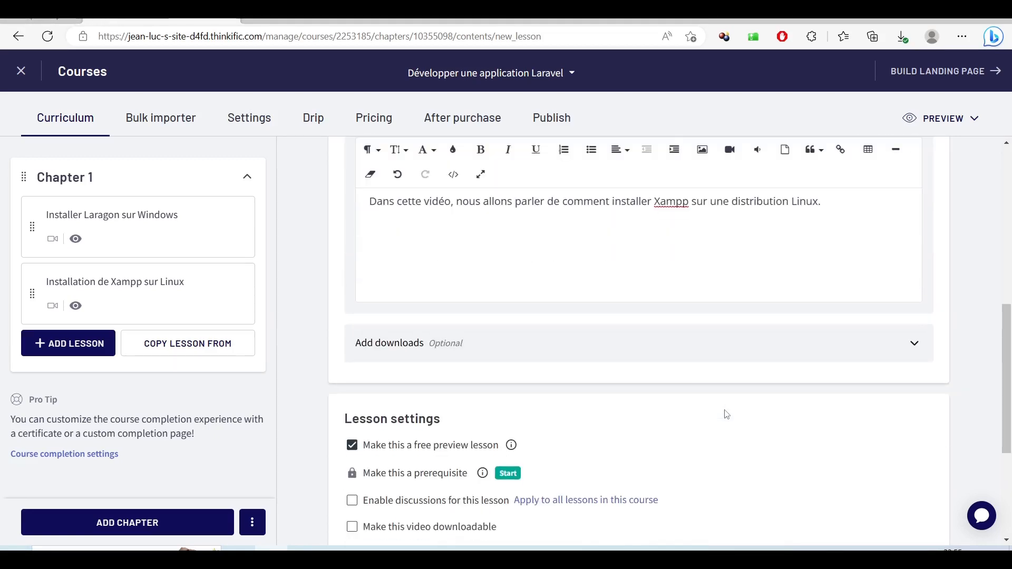
{"action": "scroll", "coordinate": [726, 414], "scroll_direction": "up", "scroll_amount": 6}
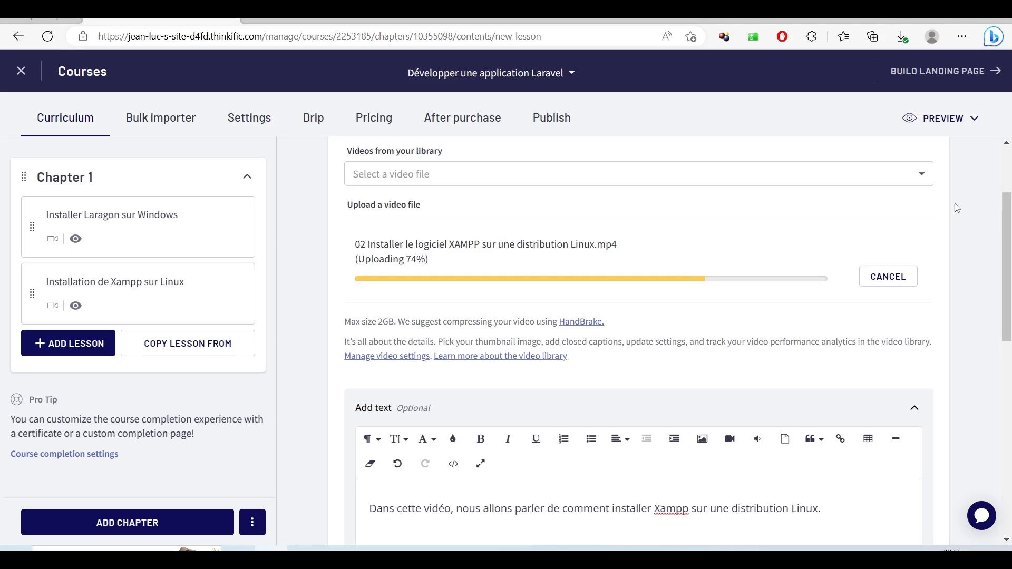
{"action": "left_click", "coordinate": [940, 120]}
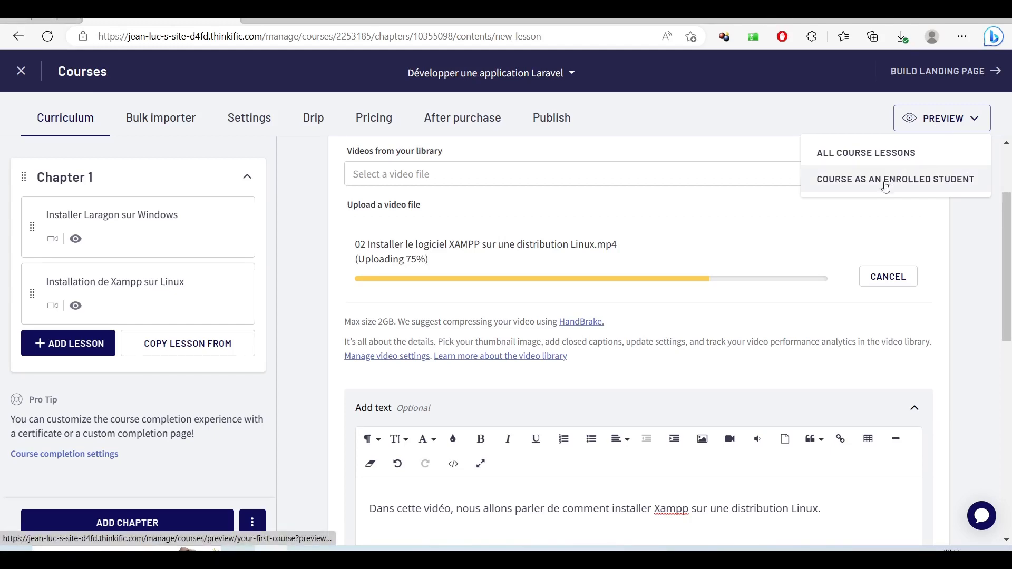
- Preview the course as an enrolled student, playing and then pausing the Laragon lesson video
{"action": "left_click", "coordinate": [911, 180]}
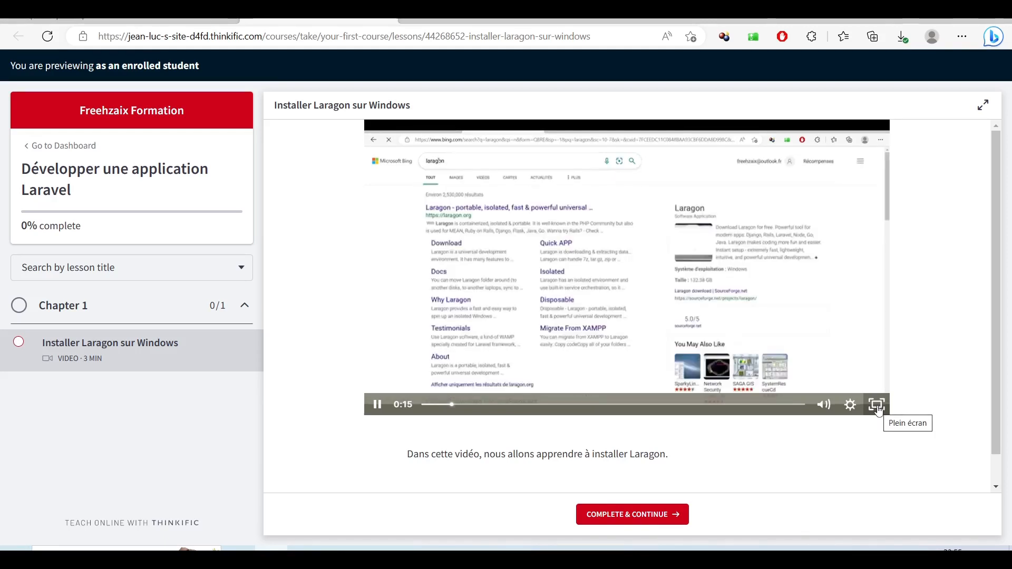
{"action": "left_click", "coordinate": [877, 404]}
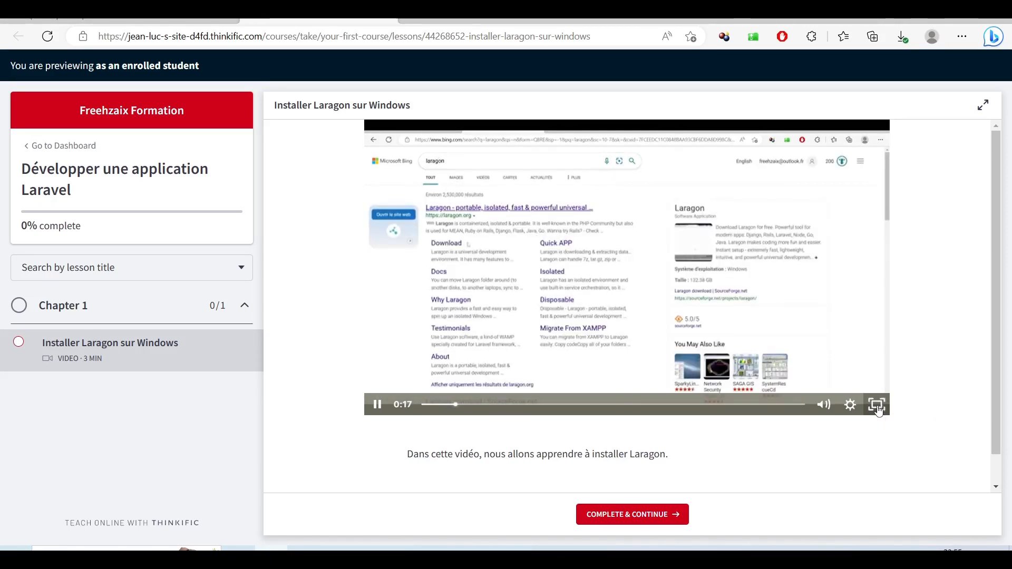
{"action": "left_click", "coordinate": [995, 557]}
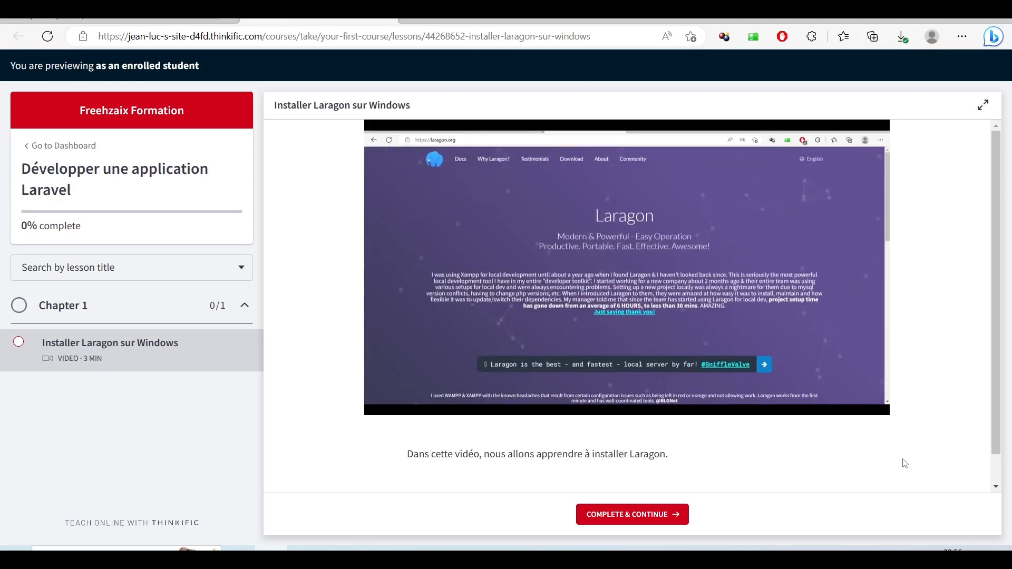
{"action": "mouse_move", "coordinate": [665, 312]}
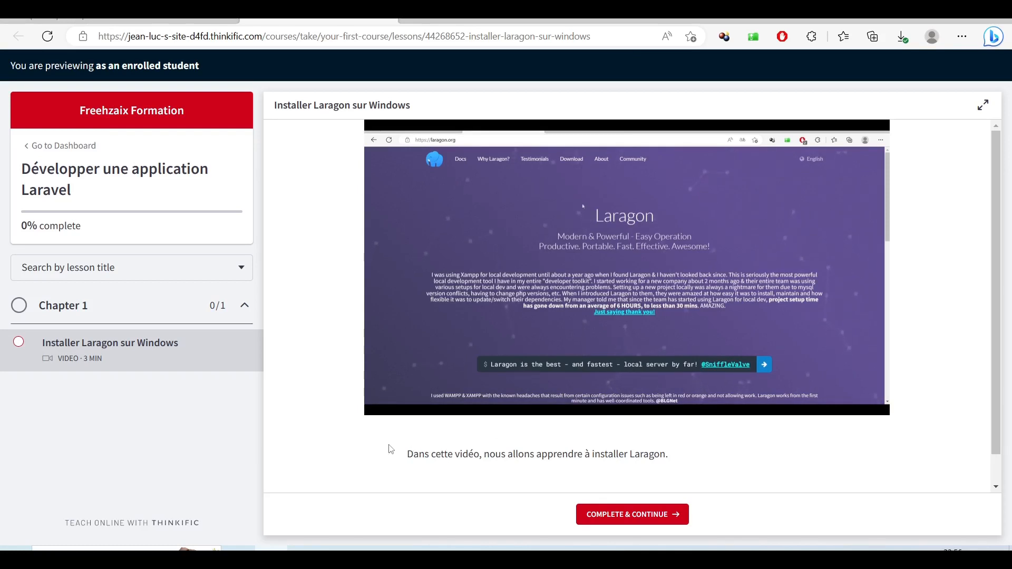
{"action": "mouse_move", "coordinate": [614, 327]}
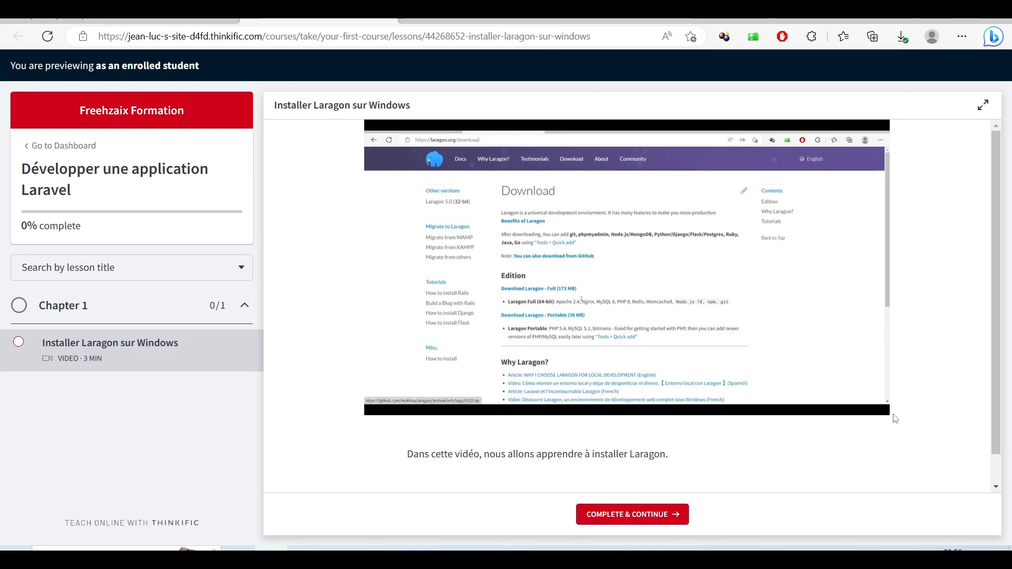
{"action": "mouse_move", "coordinate": [495, 302]}
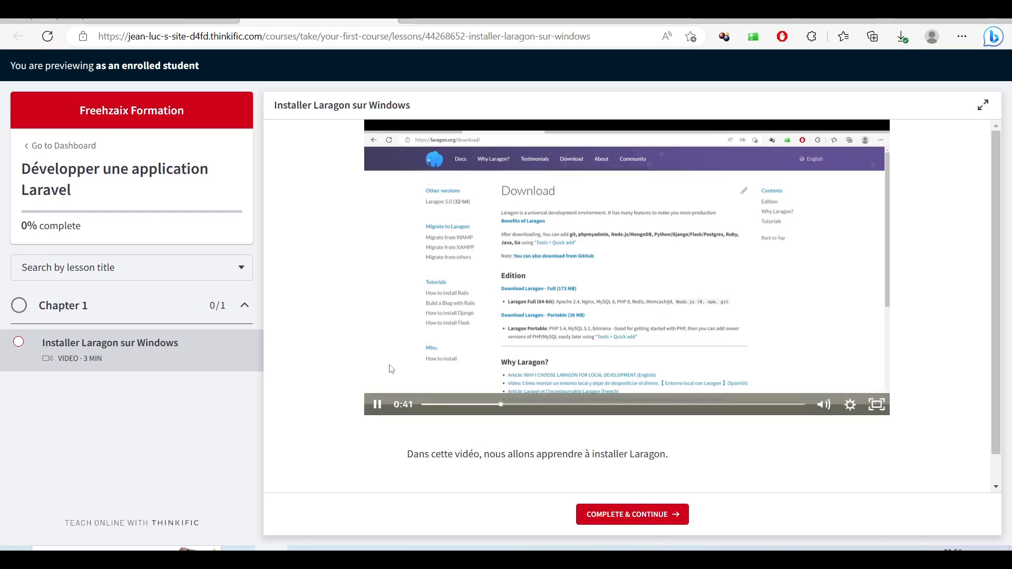
{"action": "left_click", "coordinate": [377, 405]}
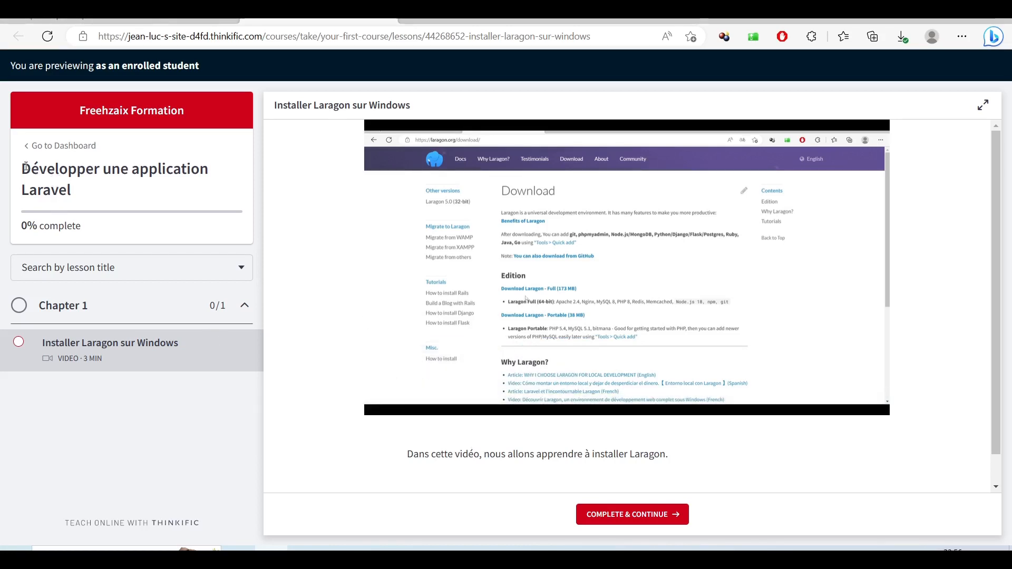
- Highlight the course title 'Développer une application Laravel' on the student lesson page
{"action": "left_click_drag", "start_coordinate": [22, 168], "coordinate": [79, 200]}
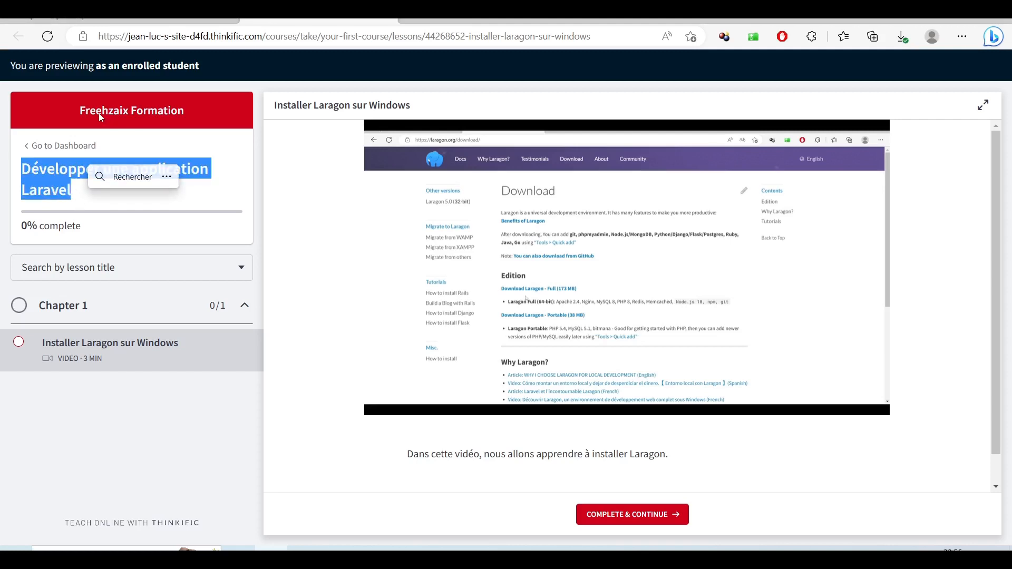
{"action": "left_click_drag", "start_coordinate": [82, 111], "coordinate": [190, 113]}
{"action": "left_click_drag", "start_coordinate": [73, 196], "coordinate": [23, 176]}
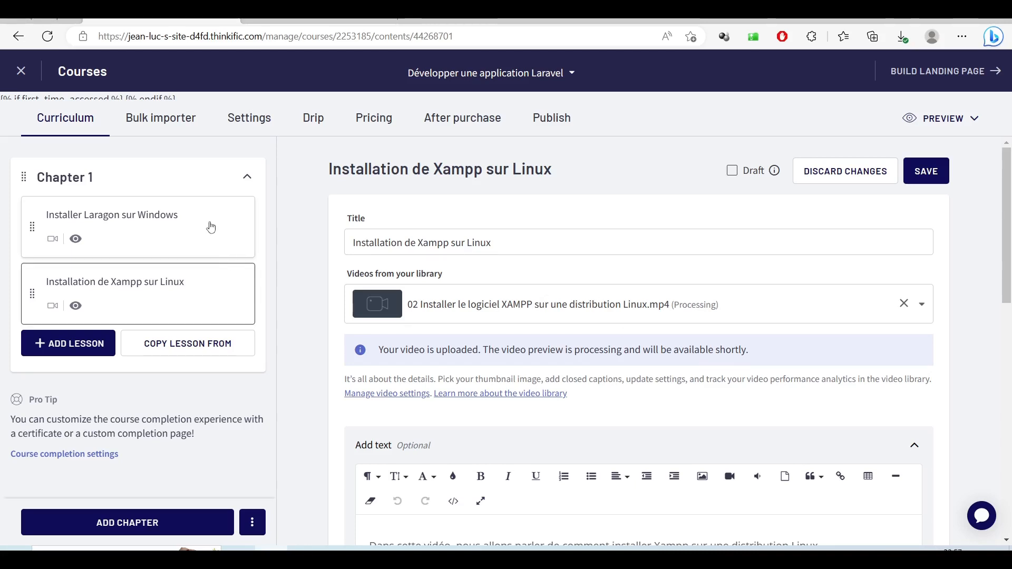
{"action": "left_click", "coordinate": [173, 222]}
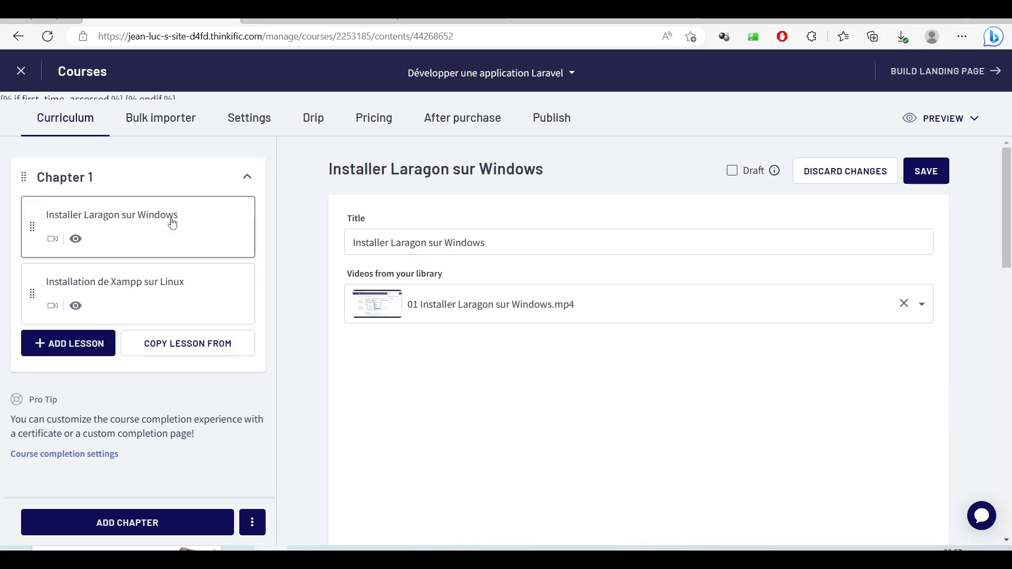
{"action": "scroll", "coordinate": [590, 306], "scroll_direction": "down", "scroll_amount": 2}
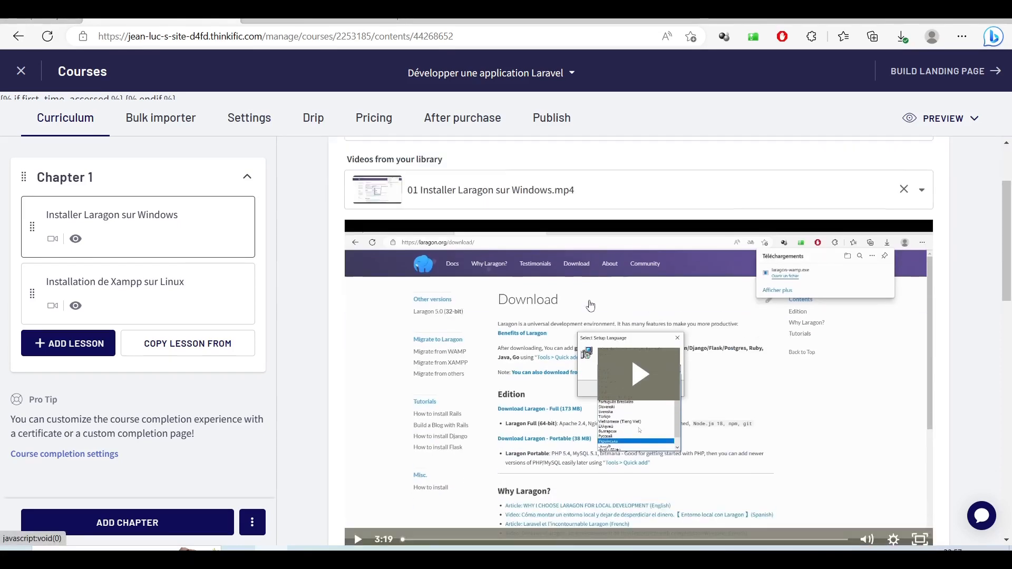
{"action": "left_click", "coordinate": [311, 18]}
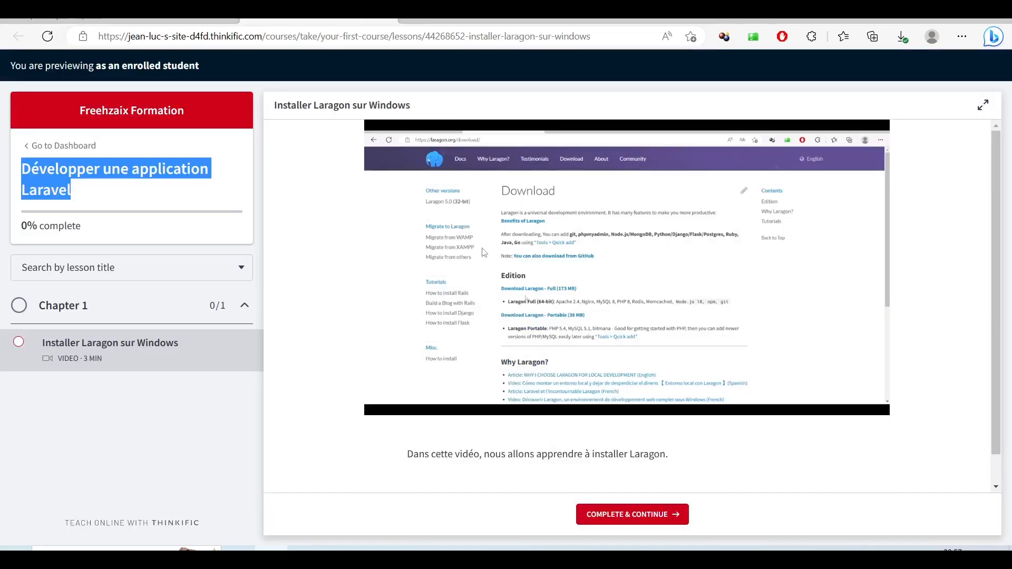
{"action": "key", "text": "ctrl+shift+Tab"}
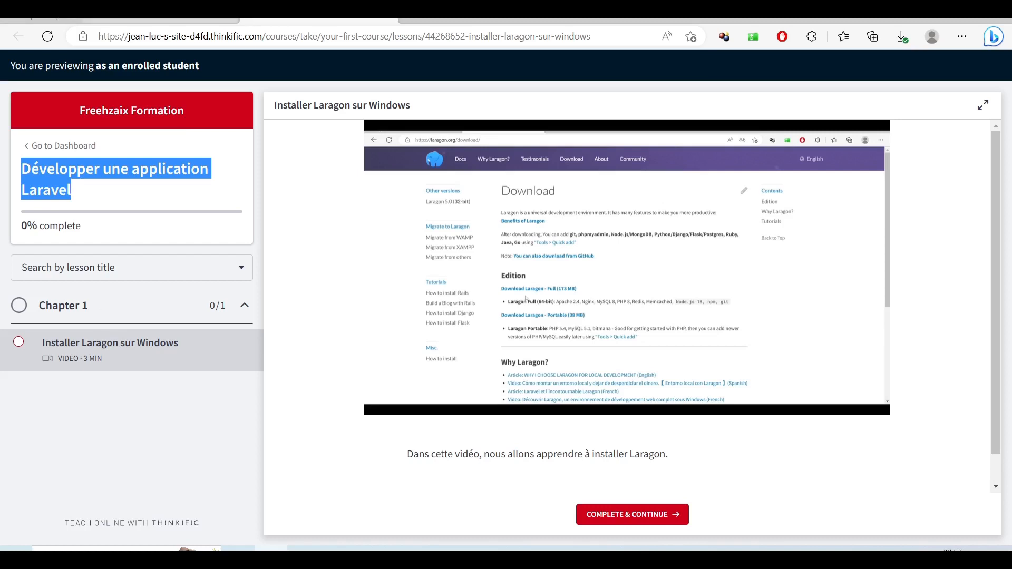
{"action": "left_click", "coordinate": [135, 284]}
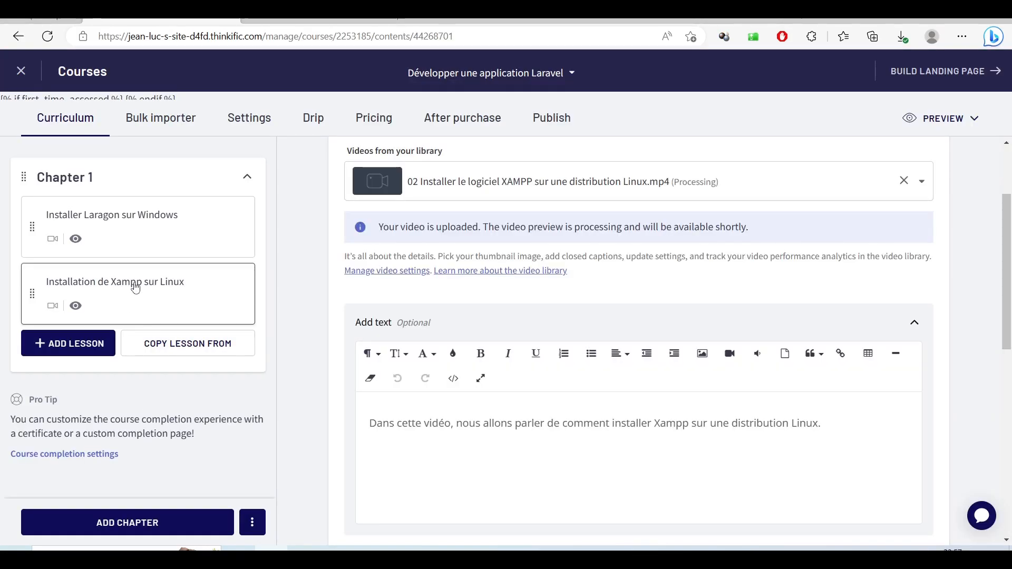
{"action": "key", "text": "ctrl+Tab"}
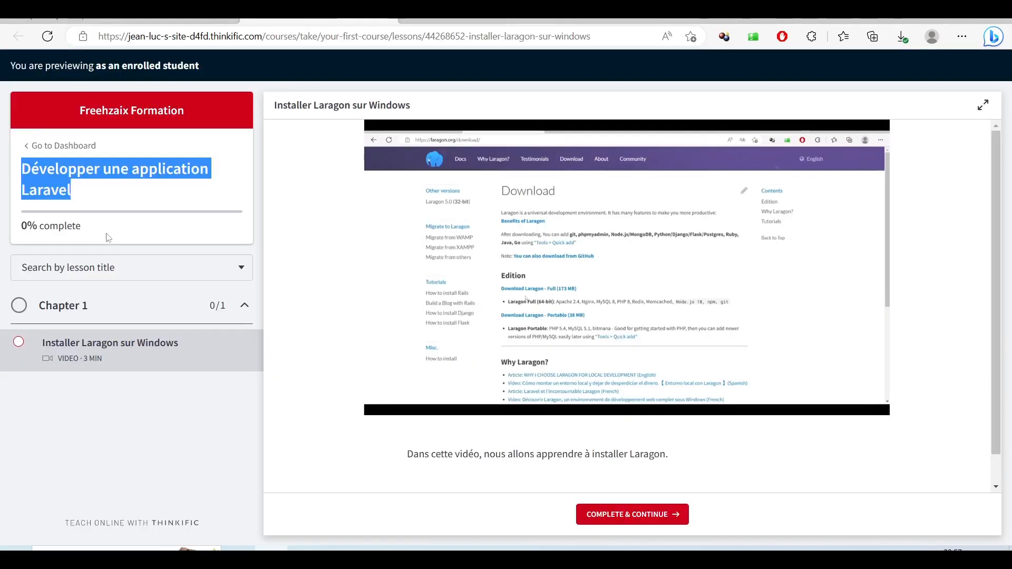
{"action": "left_click", "coordinate": [95, 475]}
{"action": "key", "text": "ctrl+shift+Tab"}
{"action": "key", "text": "ctrl+Tab"}
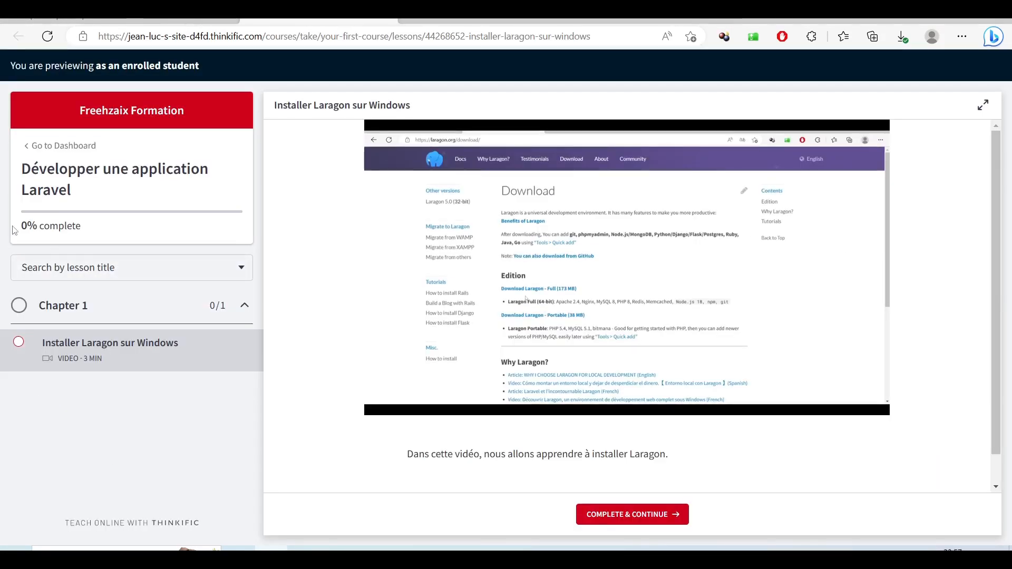
{"action": "left_click_drag", "start_coordinate": [23, 224], "coordinate": [81, 225]}
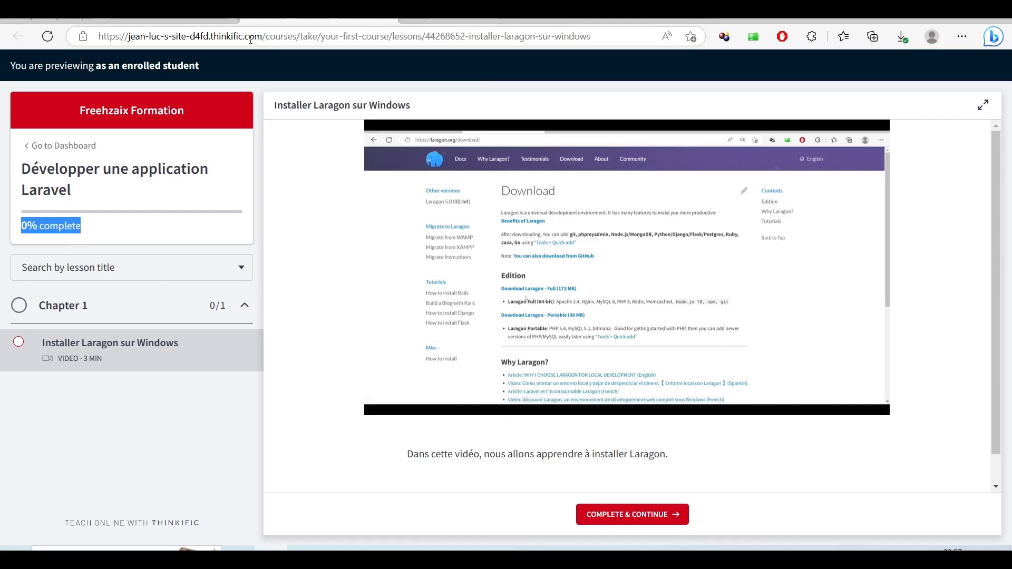
{"action": "left_click_drag", "start_coordinate": [262, 37], "coordinate": [133, 40]}
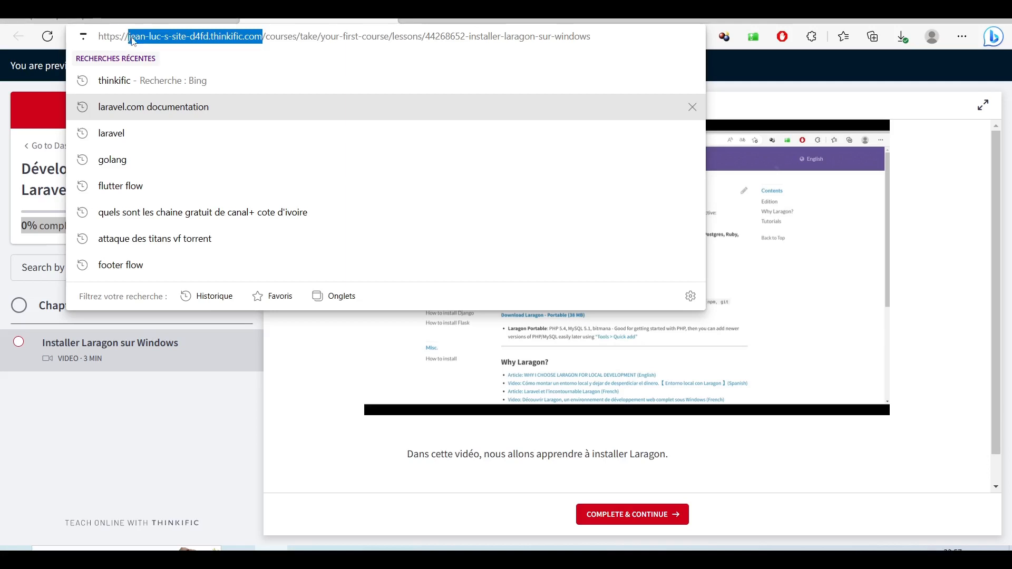
{"action": "left_click", "coordinate": [323, 436]}
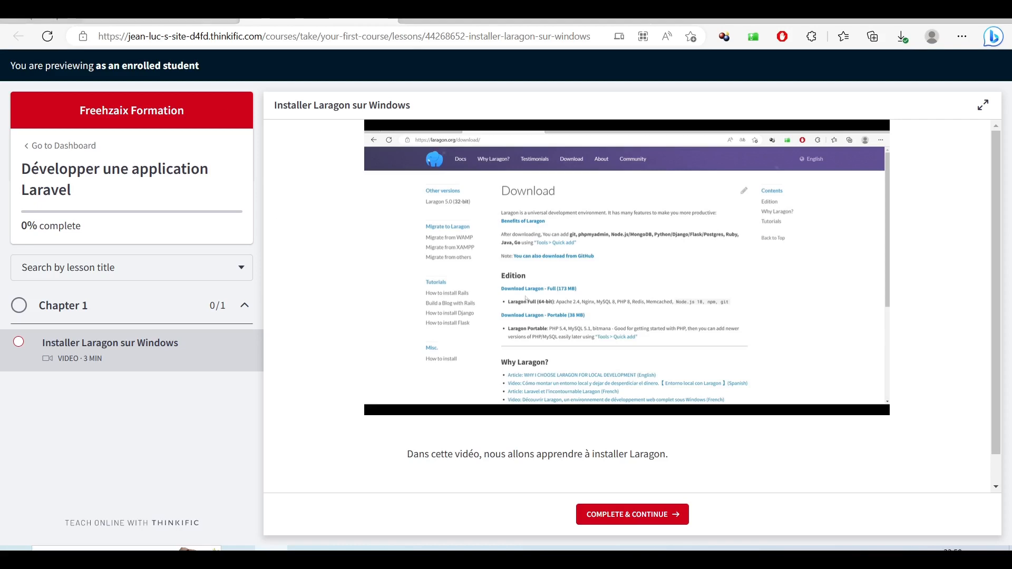
{"action": "left_click", "coordinate": [160, 15]}
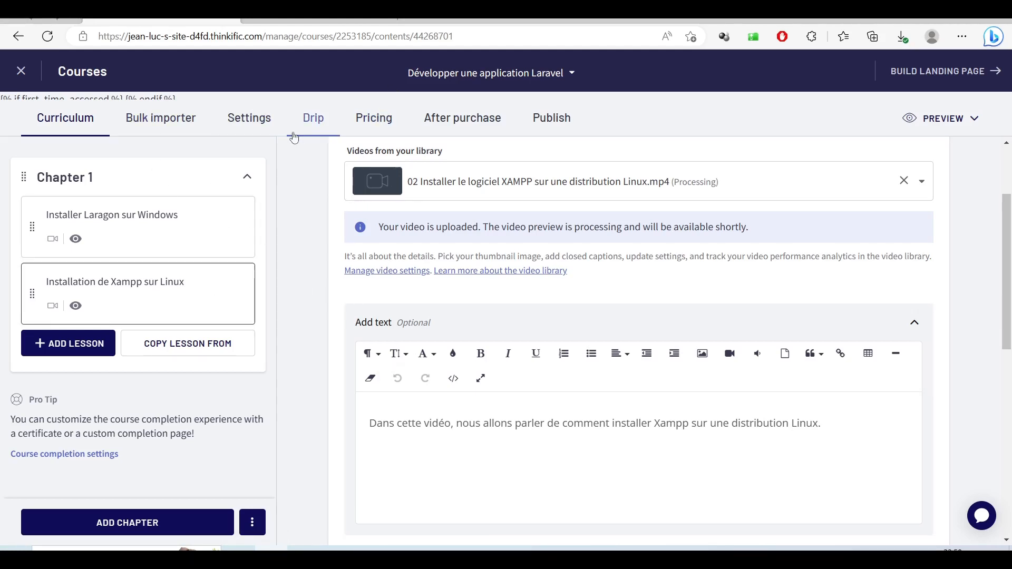
- On the Pricing page, choose FREE COURSE so primary pricing is Free with unlimited access
{"action": "left_click", "coordinate": [371, 123]}
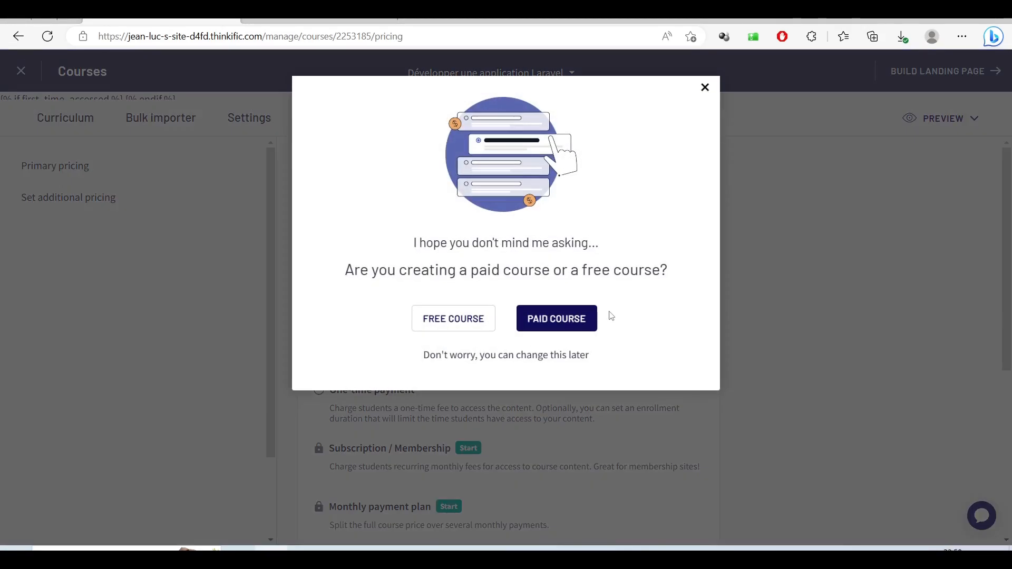
{"action": "left_click", "coordinate": [447, 320]}
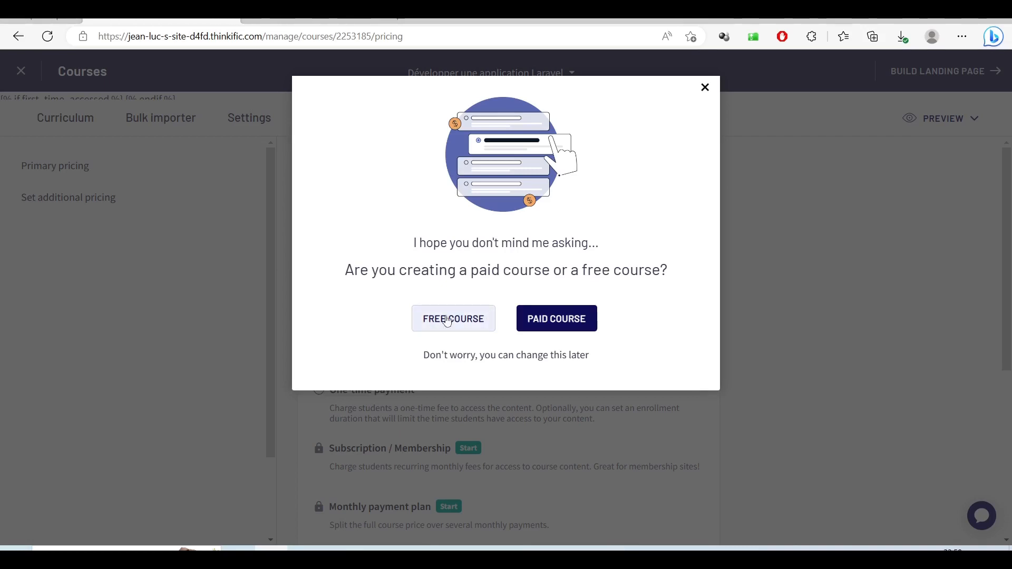
{"action": "left_click", "coordinate": [550, 327]}
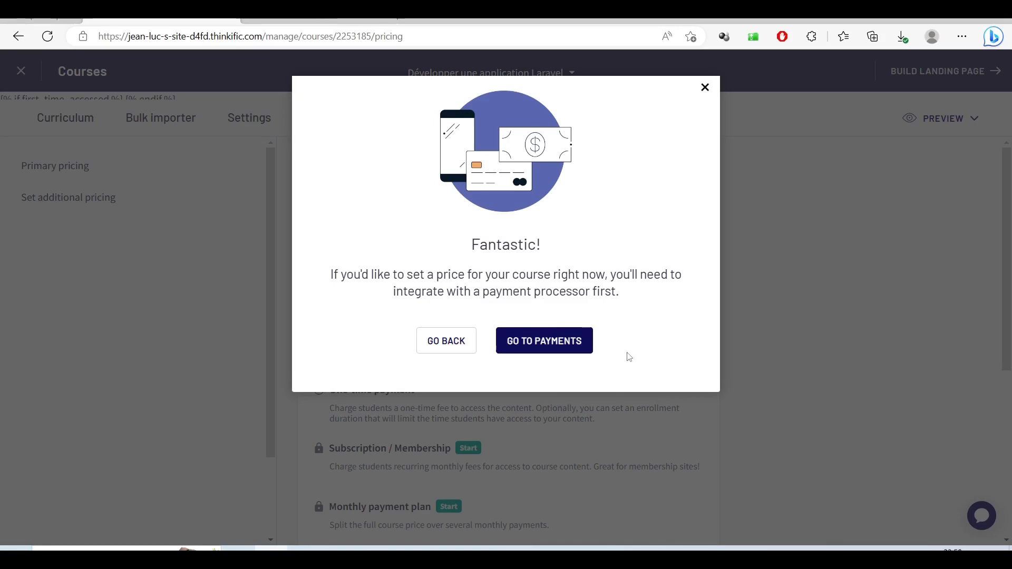
{"action": "left_click", "coordinate": [549, 343]}
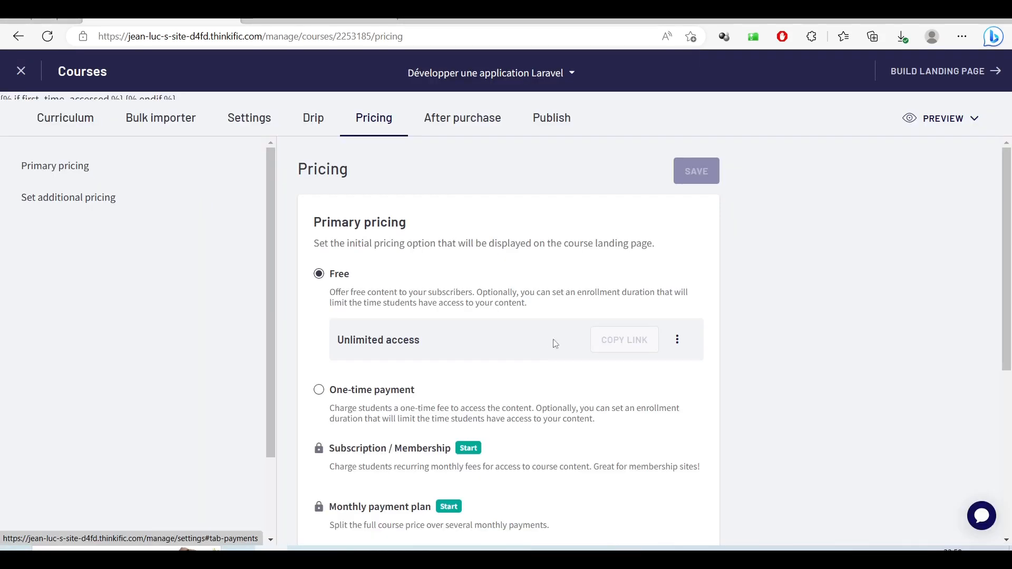
- Scroll through Settings > Payments to review the PayPal and Stripe provider sections
{"action": "scroll", "coordinate": [554, 343], "scroll_direction": "down", "scroll_amount": 1}
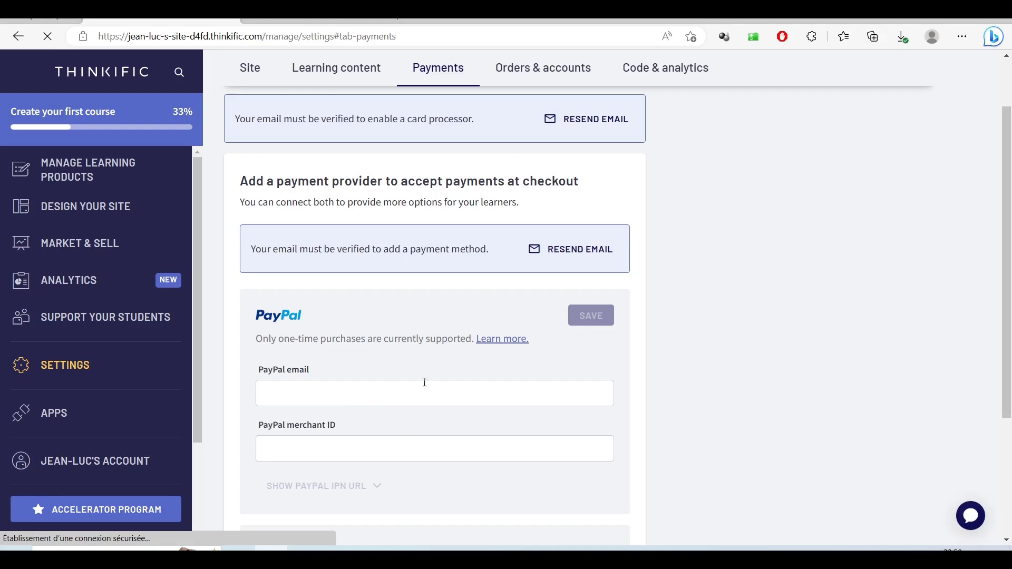
{"action": "scroll", "coordinate": [464, 400], "scroll_direction": "down", "scroll_amount": 3}
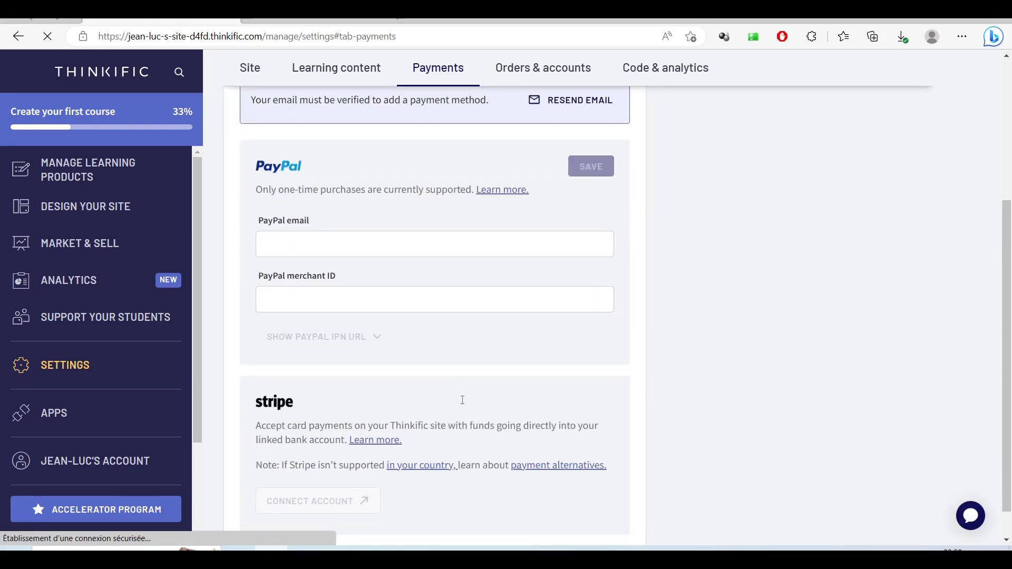
{"action": "scroll", "coordinate": [323, 310], "scroll_direction": "up", "scroll_amount": 2}
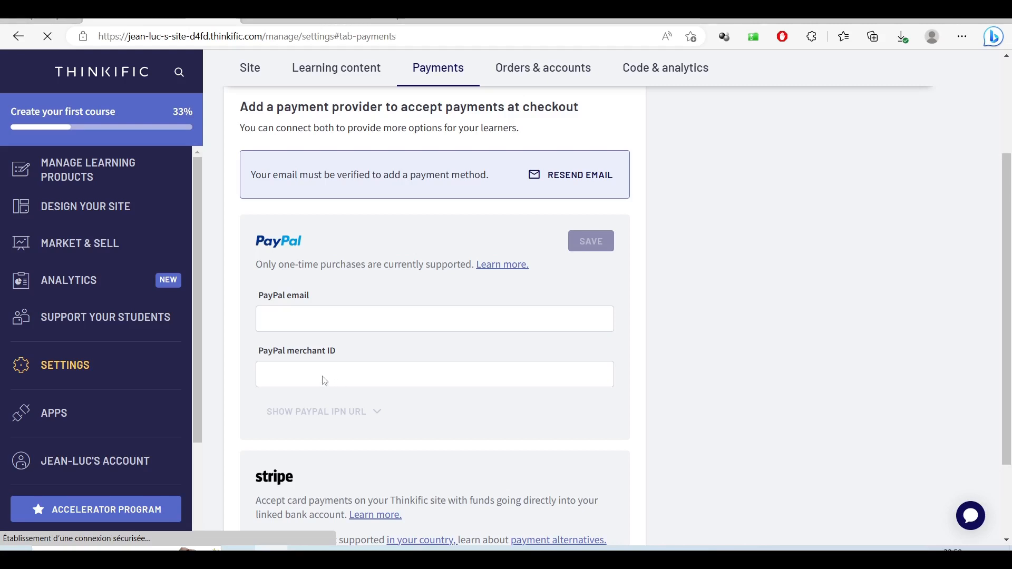
{"action": "scroll", "coordinate": [396, 379], "scroll_direction": "down", "scroll_amount": 2}
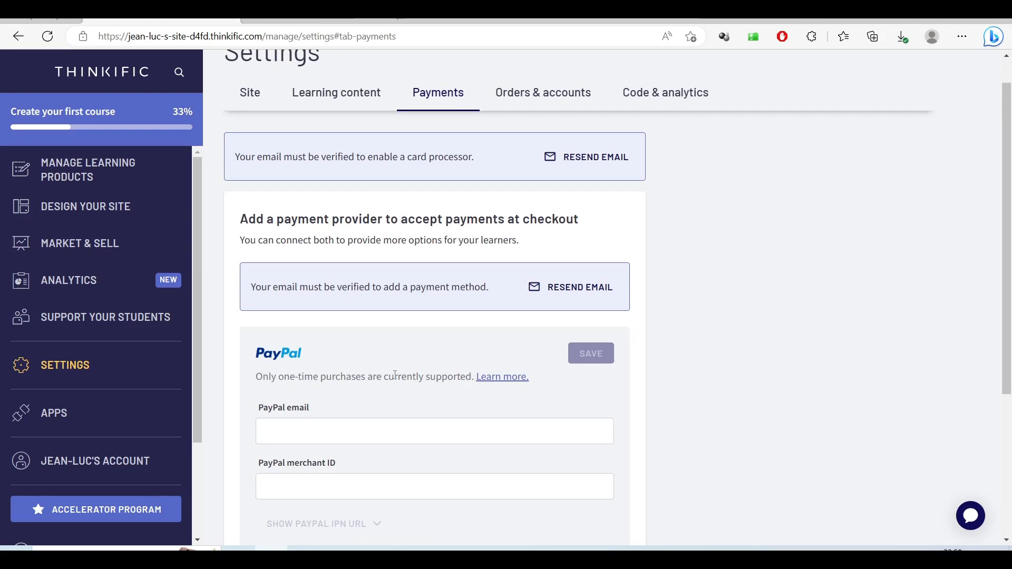
{"action": "scroll", "coordinate": [395, 375], "scroll_direction": "down", "scroll_amount": 4}
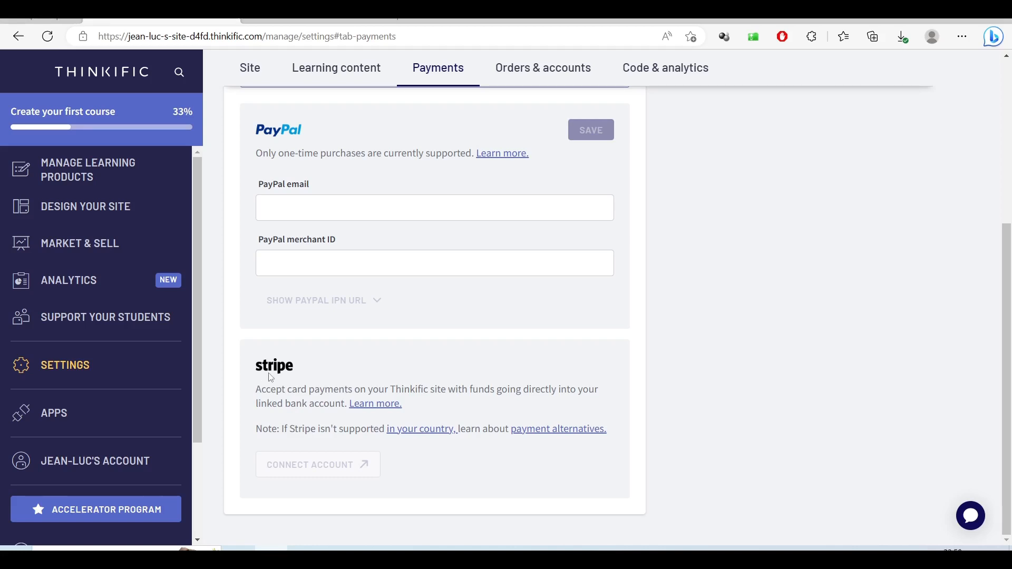
{"action": "scroll", "coordinate": [271, 378], "scroll_direction": "up", "scroll_amount": 3}
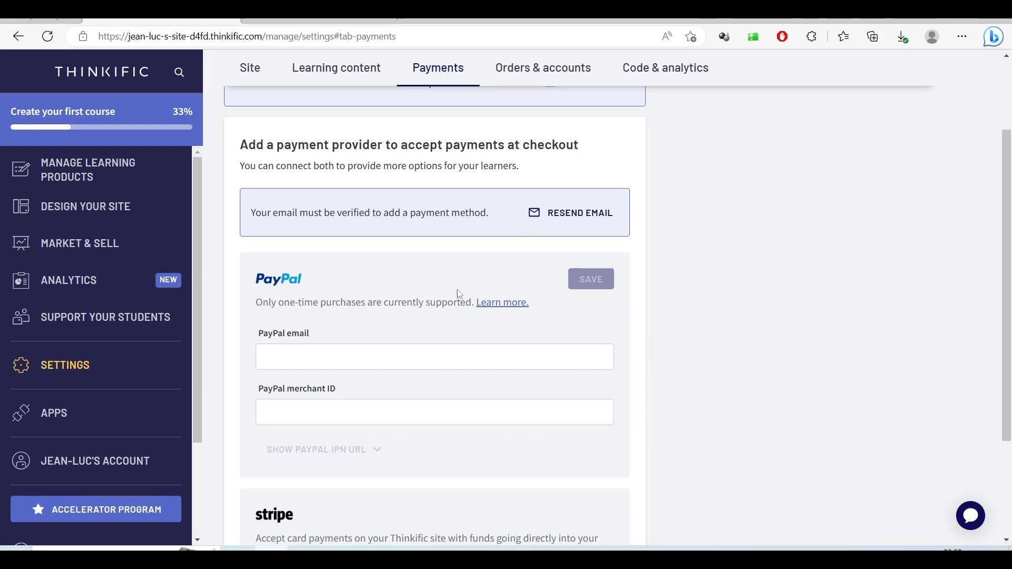
{"action": "scroll", "coordinate": [474, 385], "scroll_direction": "down", "scroll_amount": 1}
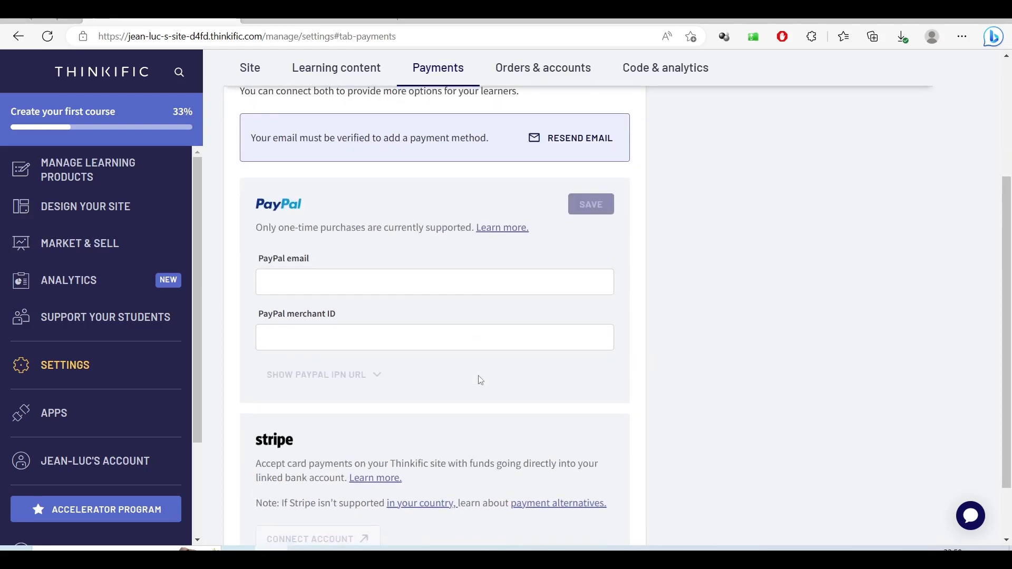